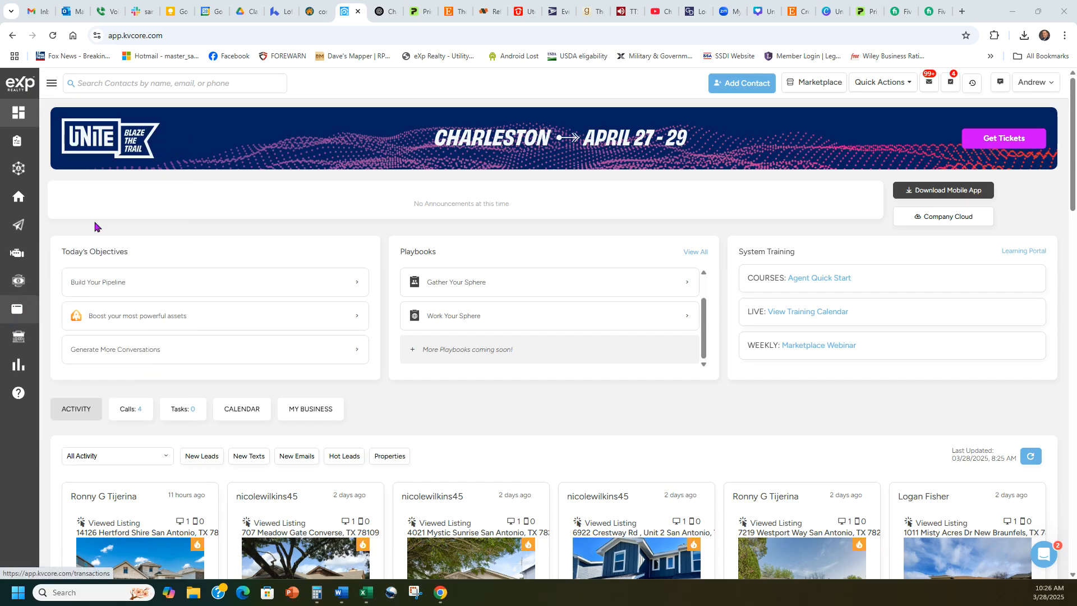
# - Expand the kvCORE sidebar and go to the Lead Engine tools page
pyautogui.click(51, 83)
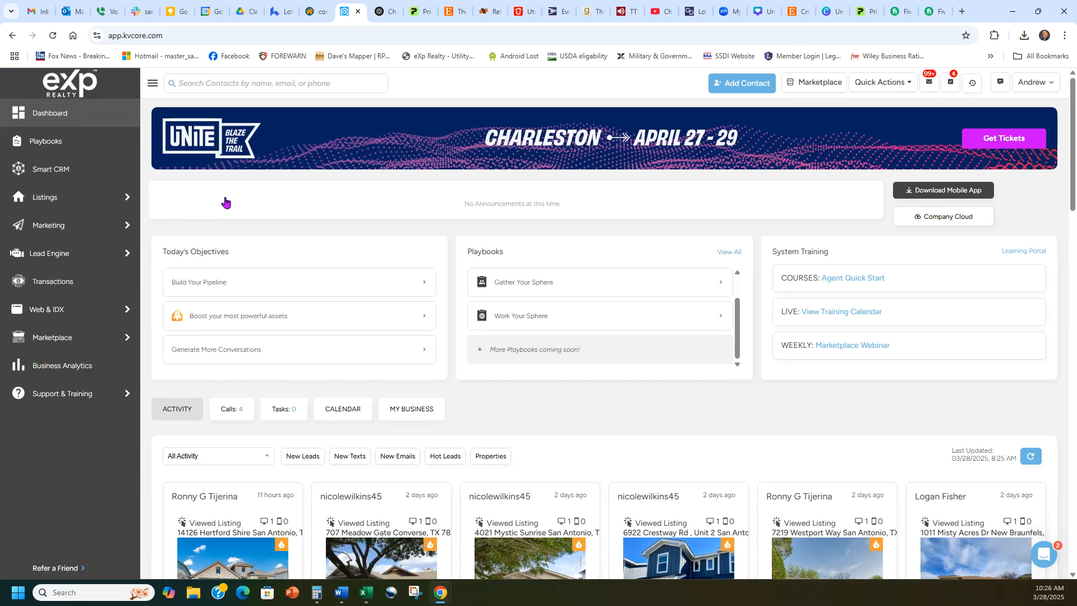
pyautogui.click(62, 253)
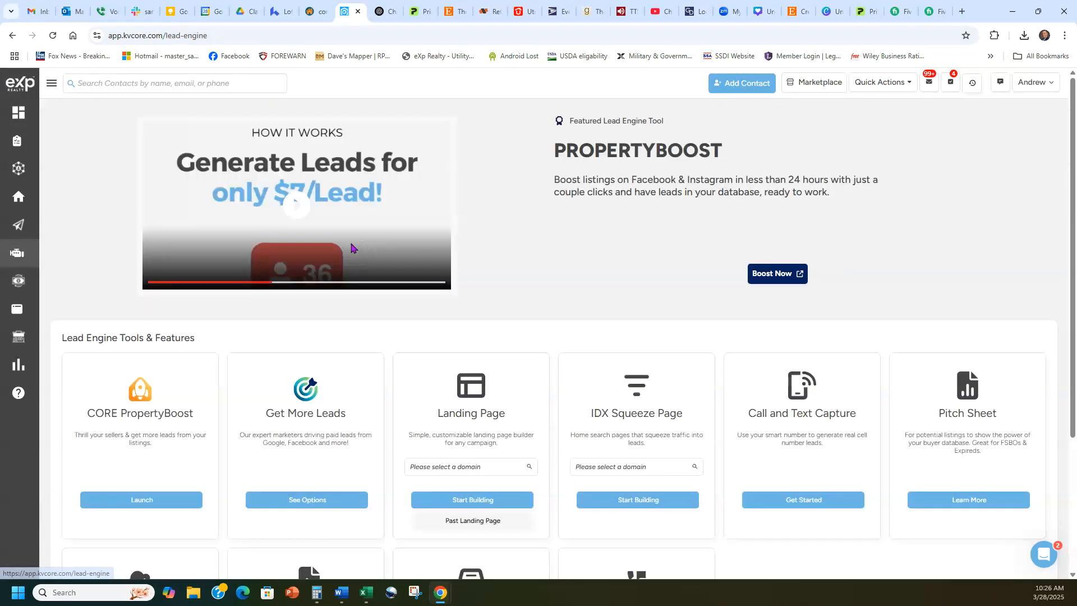
# - In the IDX Squeeze Page card, choose the agent's website domain and start building
pyautogui.scroll(-1, 617, 233)
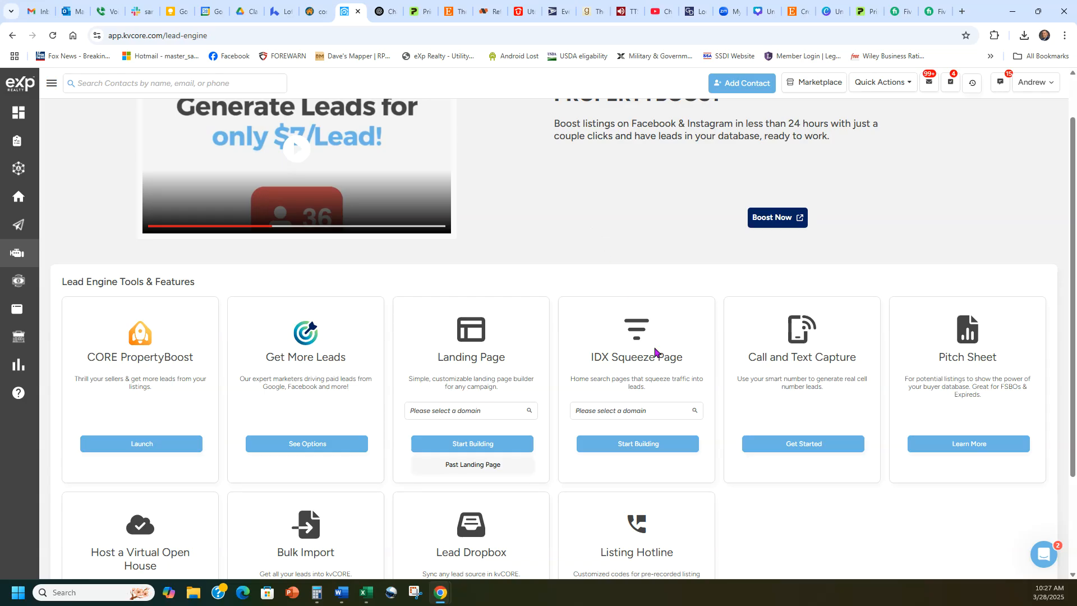
pyautogui.moveTo(685, 361); pyautogui.dragTo(577, 356)
pyautogui.click(577, 355)
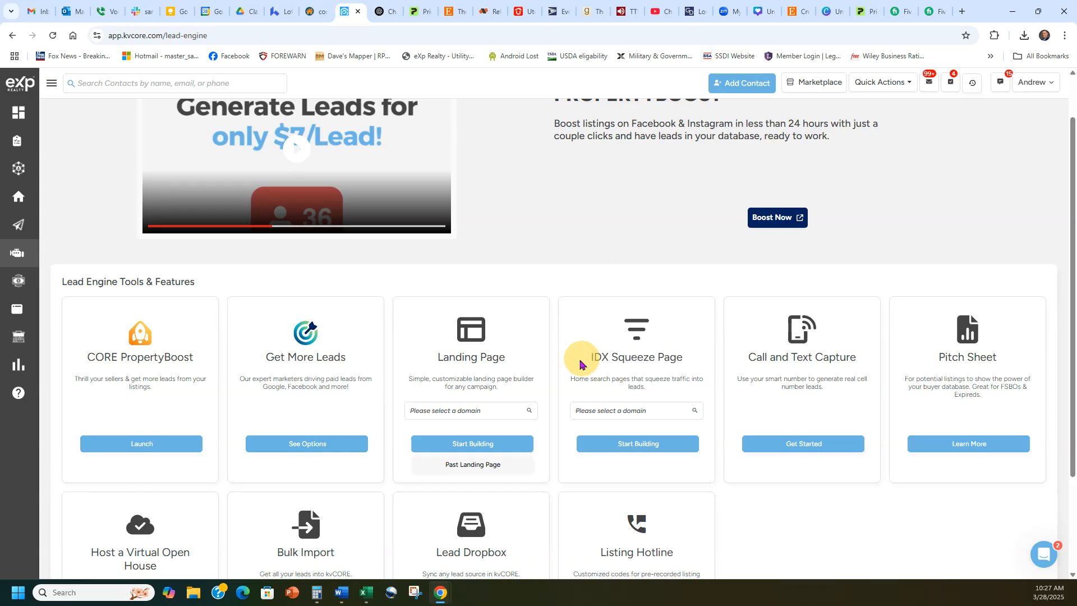
pyautogui.click(623, 409)
pyautogui.click(629, 426)
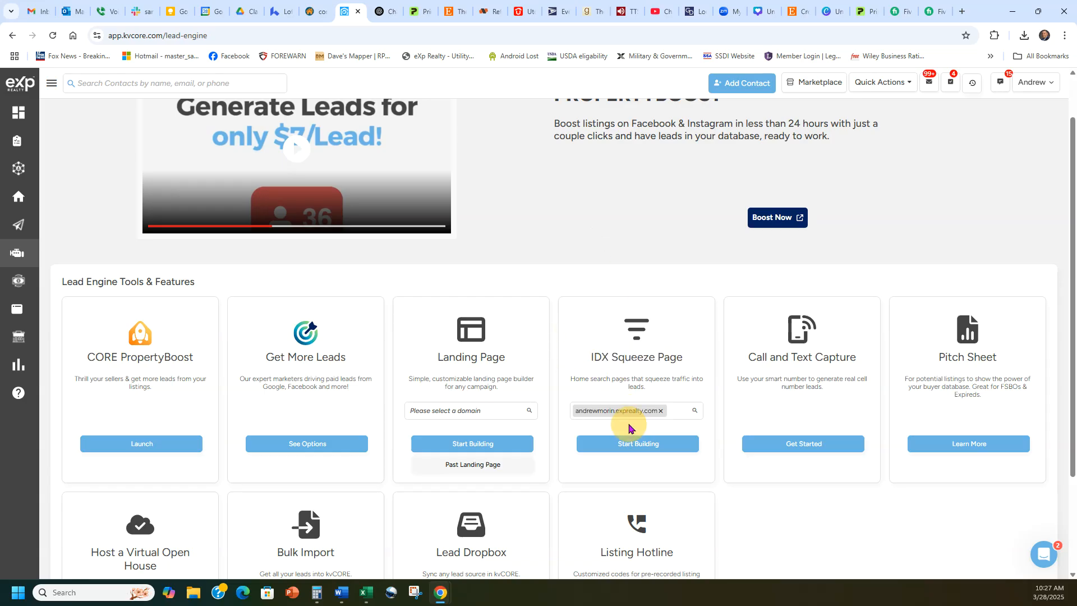
pyautogui.click(633, 446)
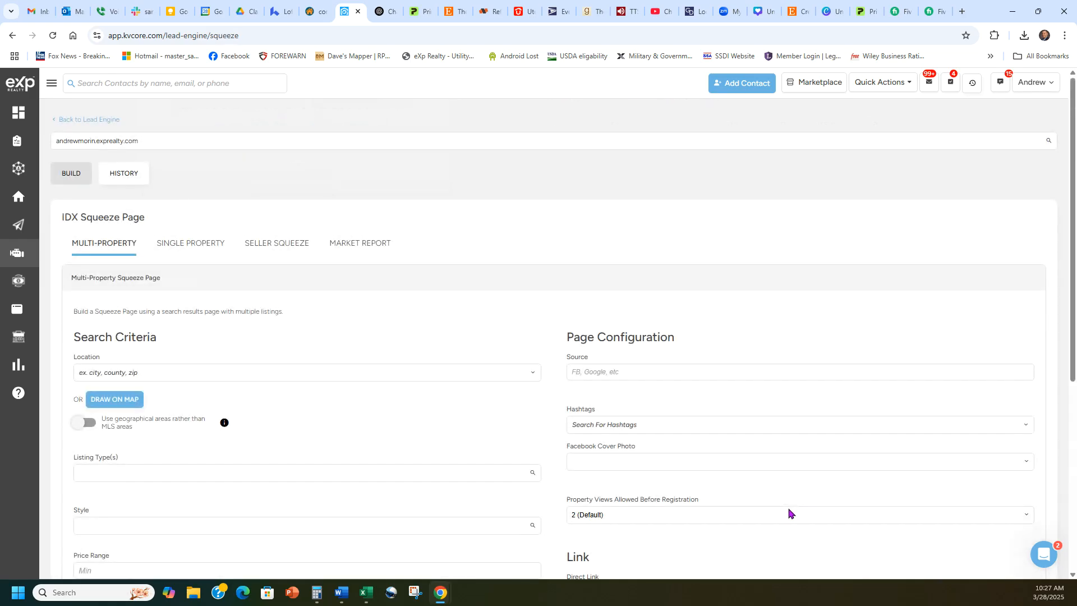
pyautogui.moveTo(148, 218); pyautogui.dragTo(63, 217)
pyautogui.click(62, 217)
# - Browse the Past Squeeze Pages history and preview the Polygon Buyer Page tagged NWnewhomes
pyautogui.click(122, 178)
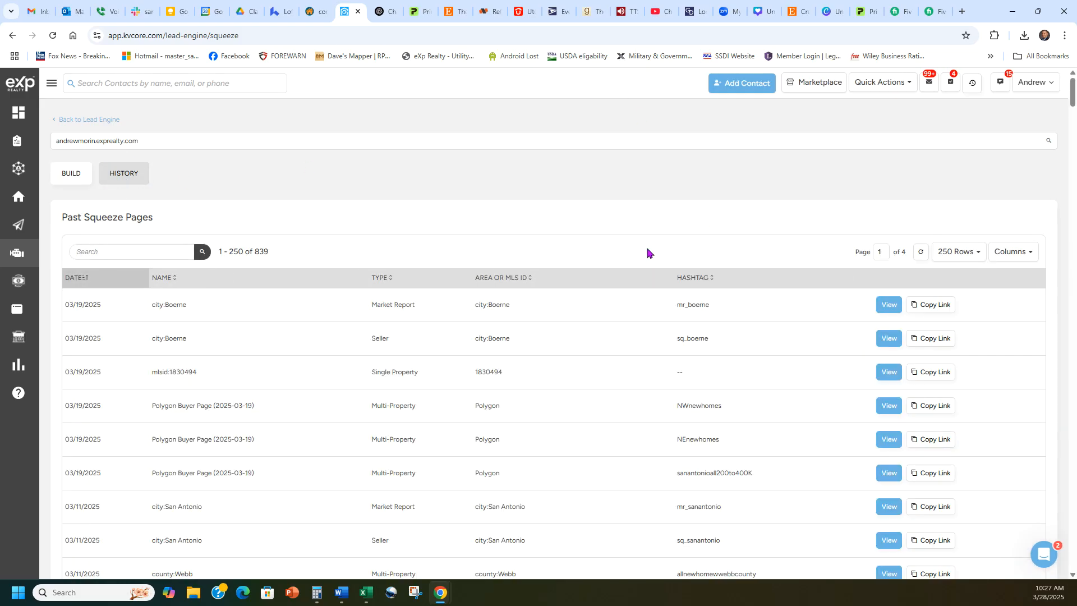
pyautogui.scroll(-10, 647, 262)
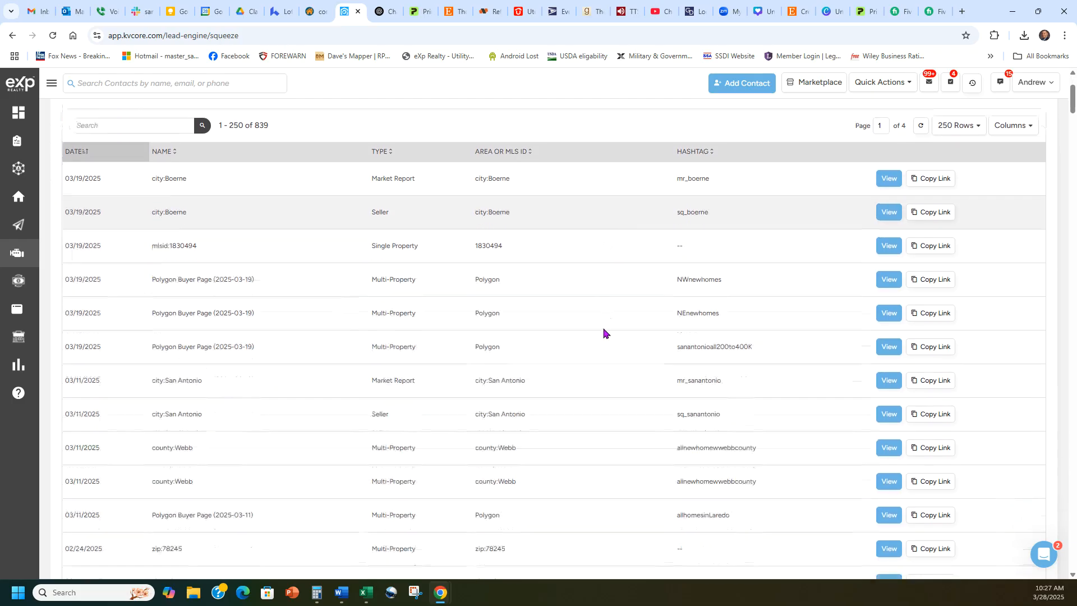
pyautogui.scroll(-15, 615, 320)
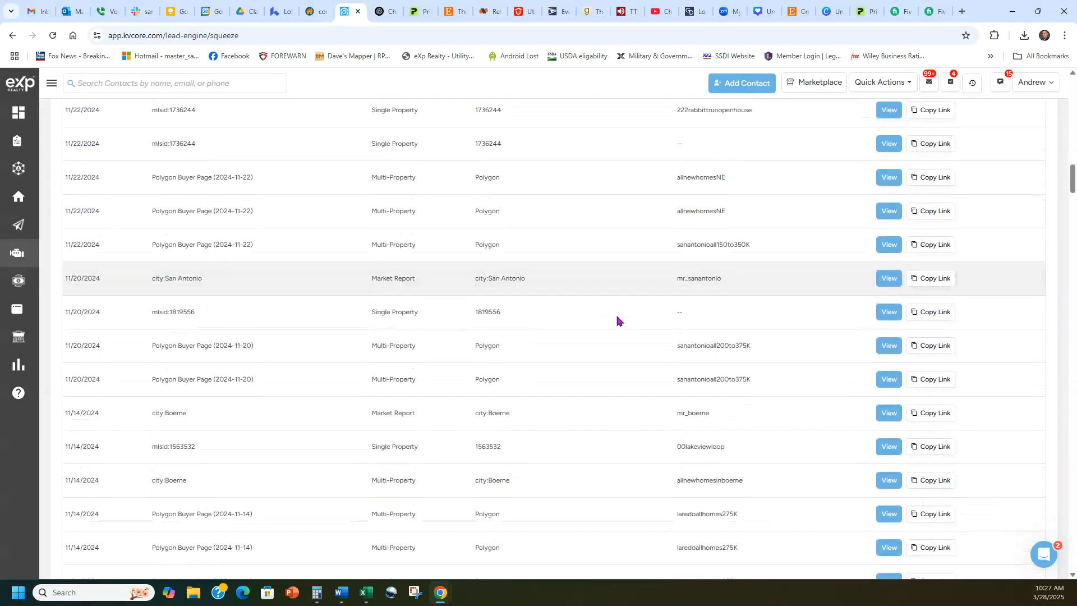
pyautogui.scroll(20, 619, 319)
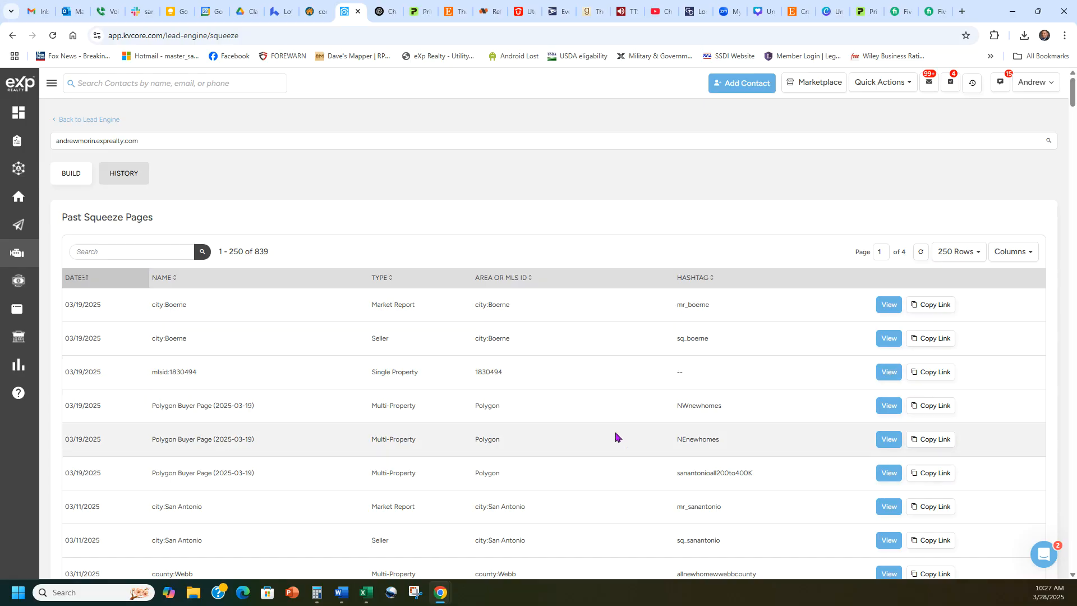
pyautogui.click(72, 182)
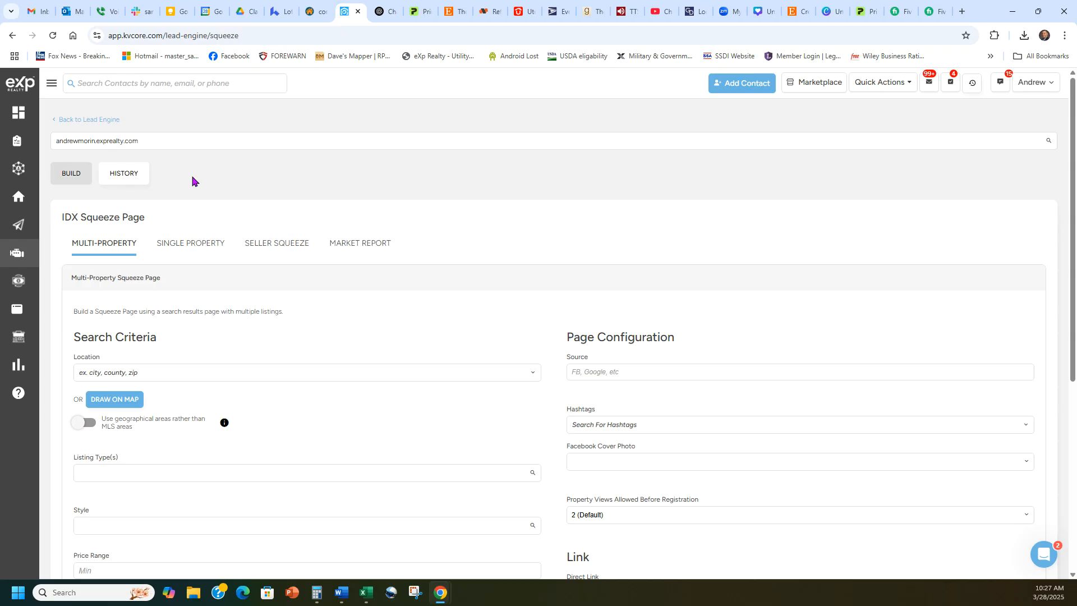
pyautogui.scroll(-2, 438, 296)
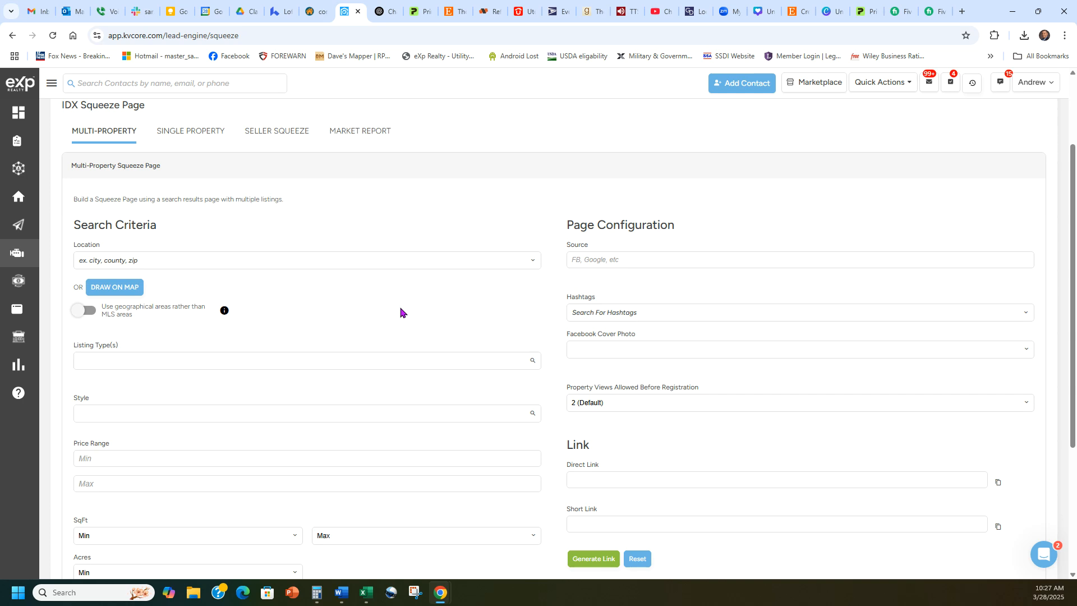
pyautogui.scroll(1, 398, 317)
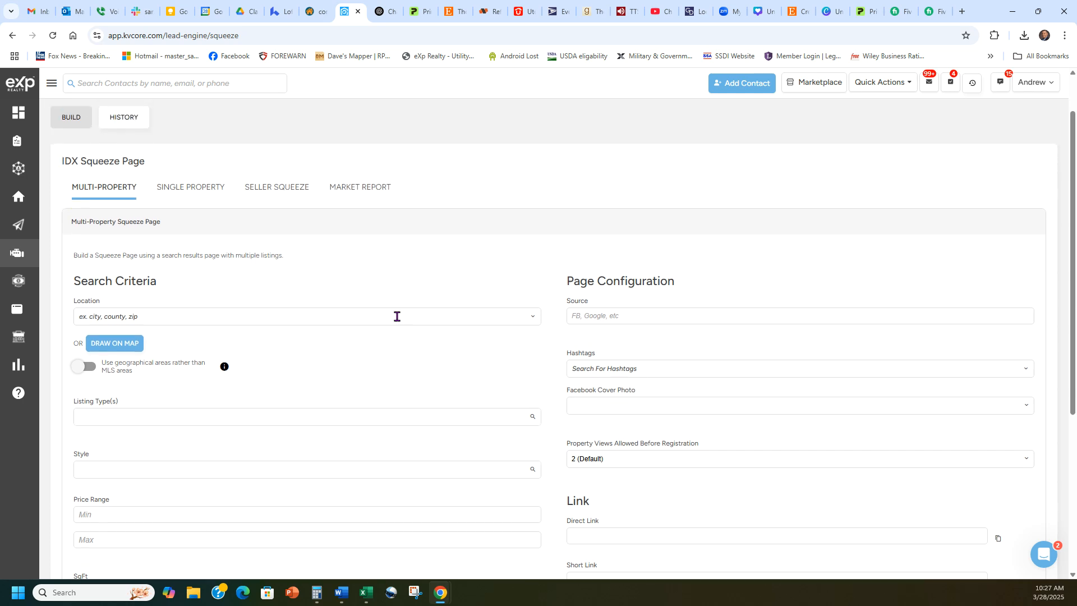
pyautogui.click(130, 118)
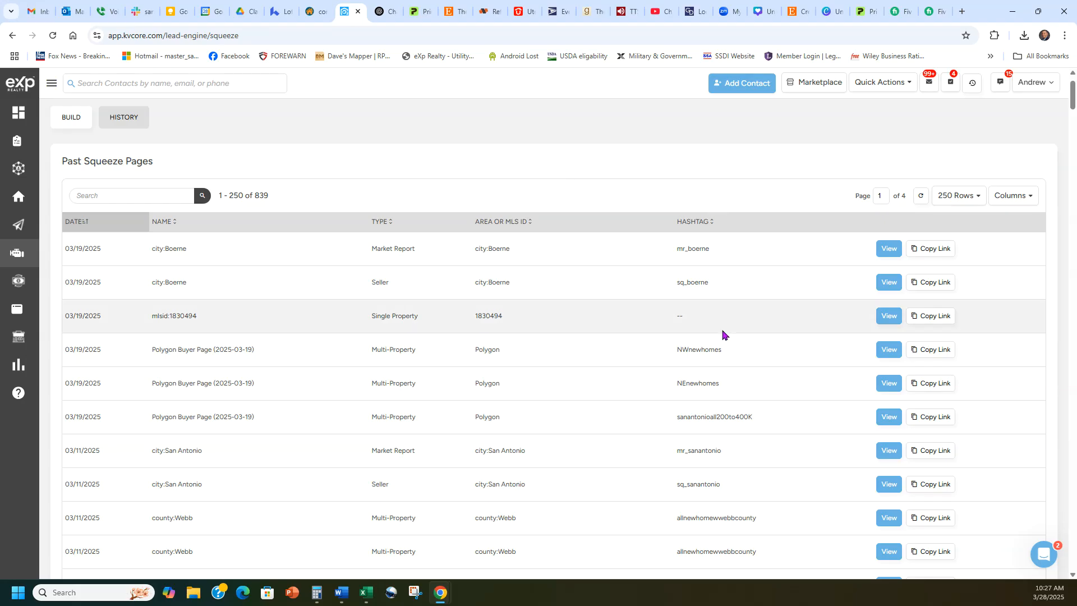
pyautogui.click(887, 350)
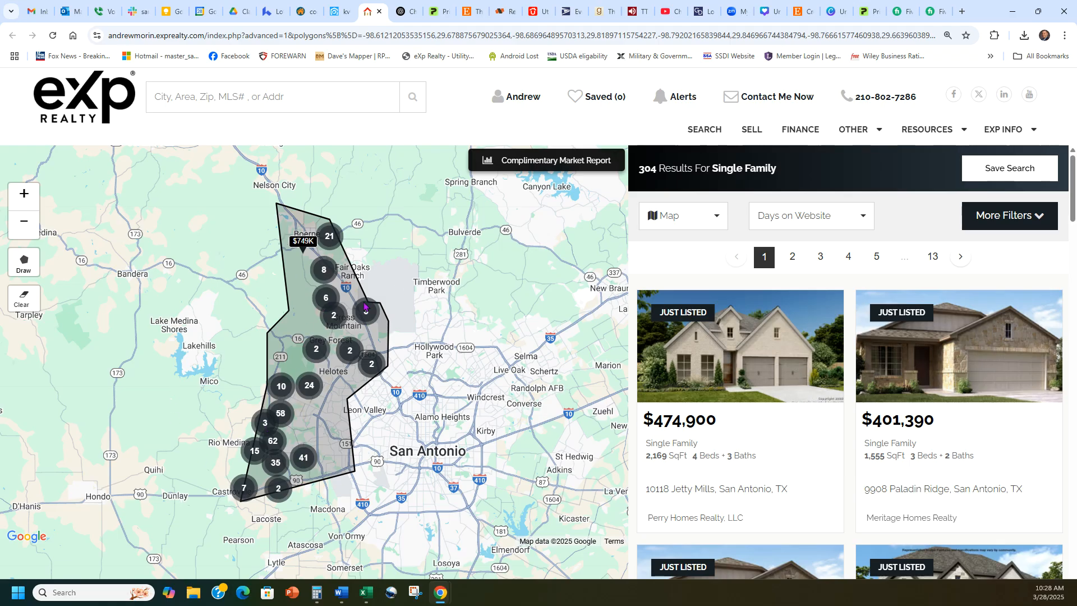
pyautogui.scroll(-6, 833, 288)
pyautogui.scroll(-14, 834, 289)
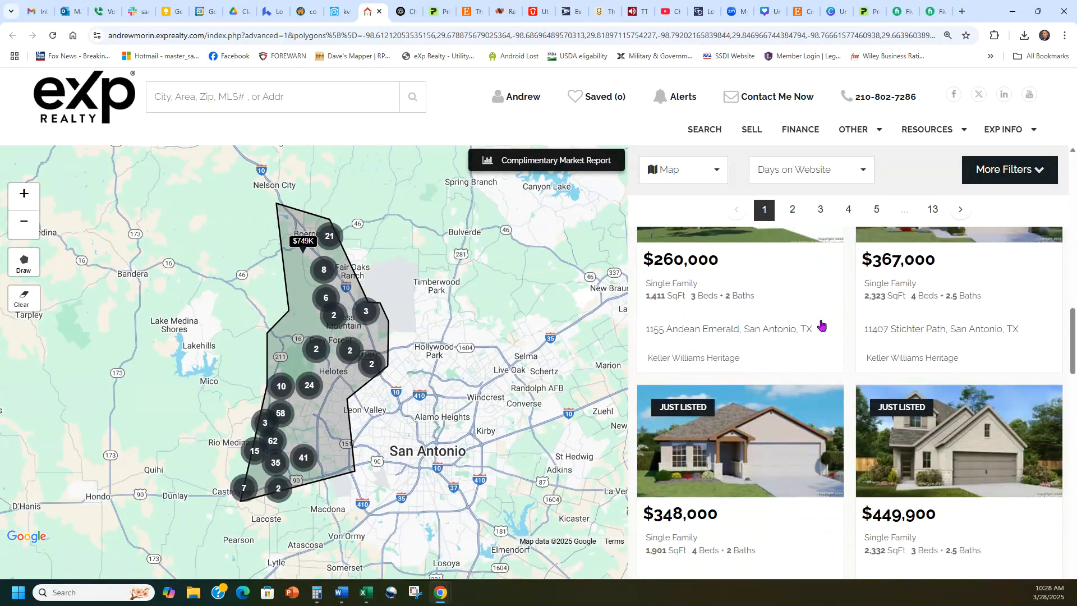
pyautogui.scroll(-12, 820, 325)
pyautogui.scroll(20, 795, 379)
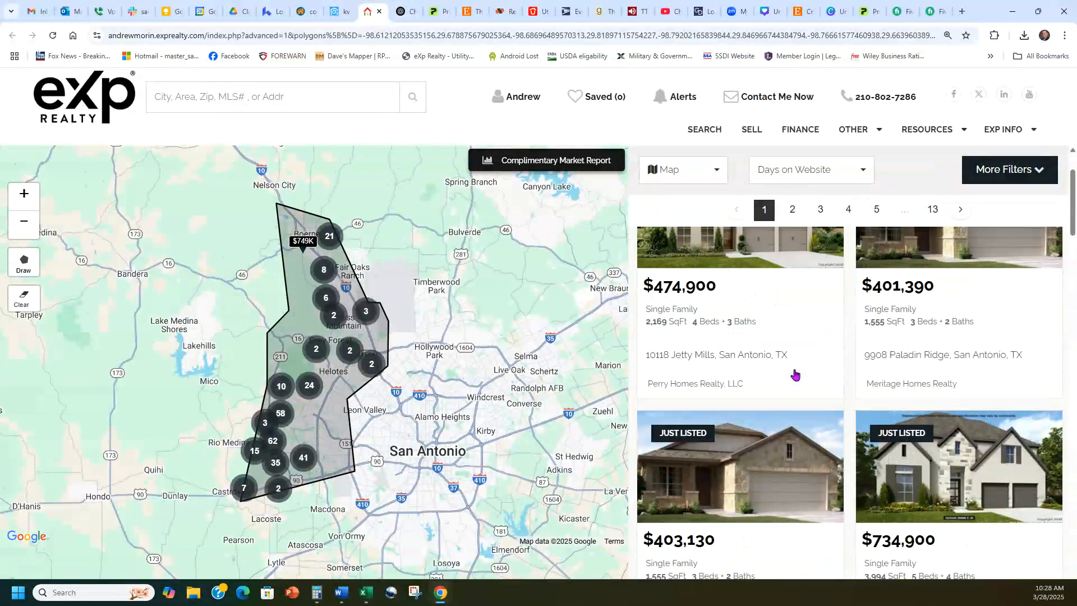
pyautogui.scroll(3, 795, 374)
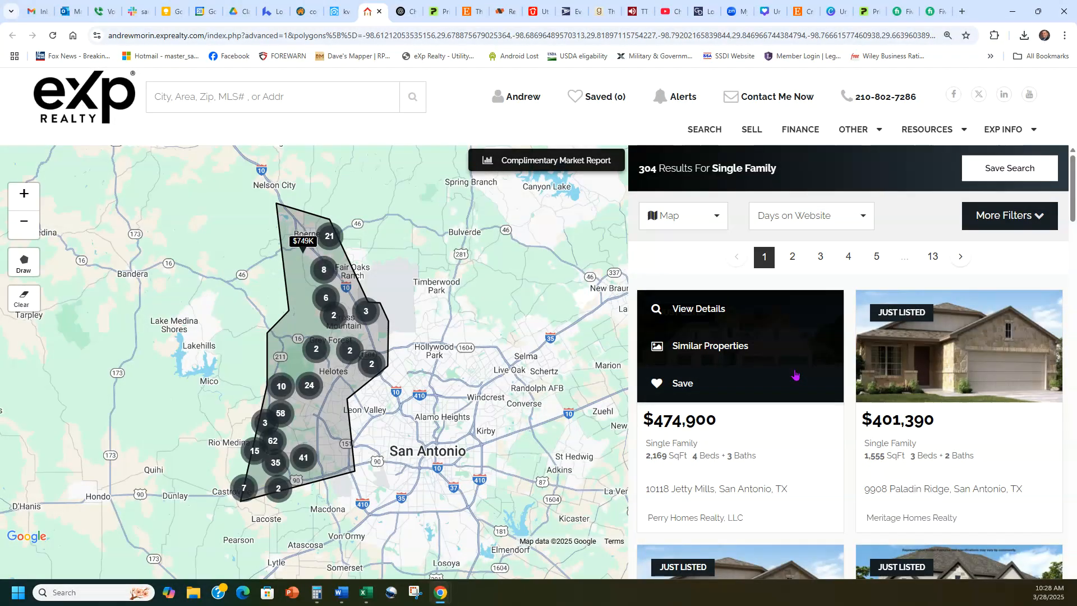
pyautogui.click(715, 315)
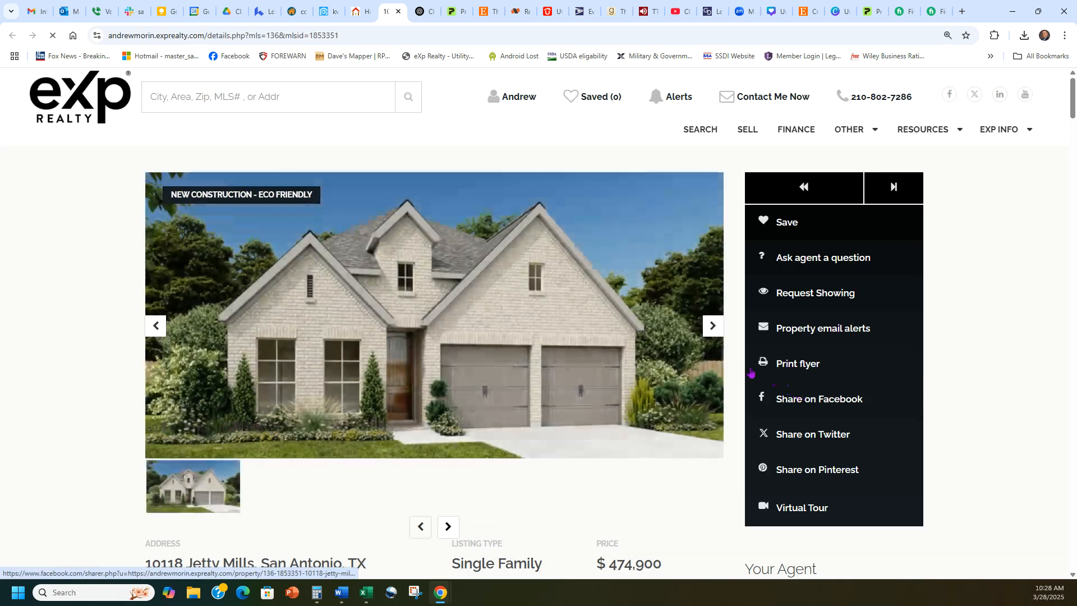
pyautogui.click(710, 327)
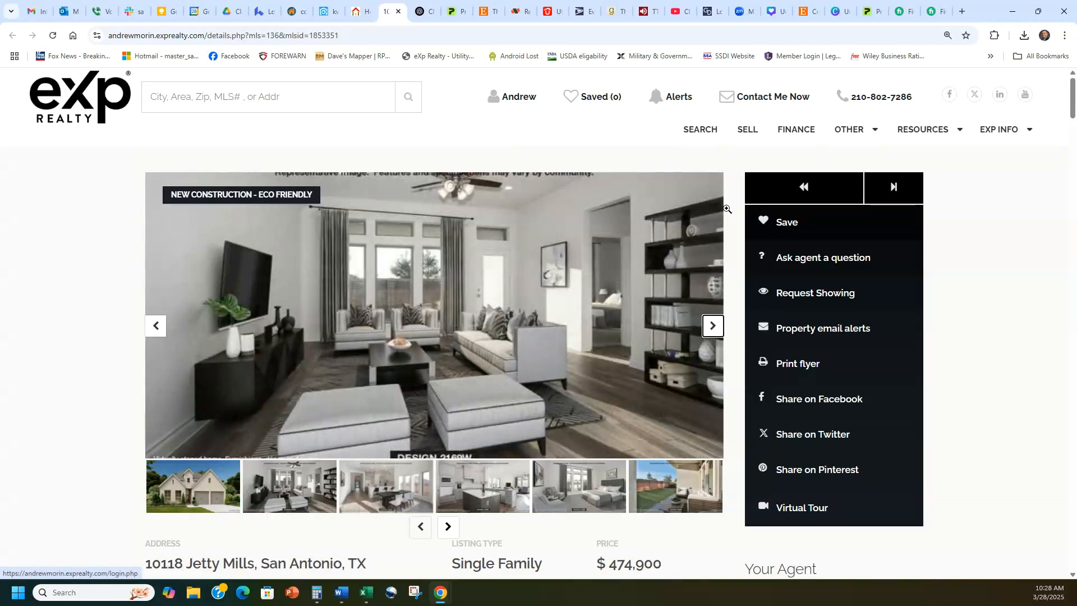
pyautogui.click(713, 326)
pyautogui.click(712, 327)
pyautogui.click(712, 328)
pyautogui.click(712, 325)
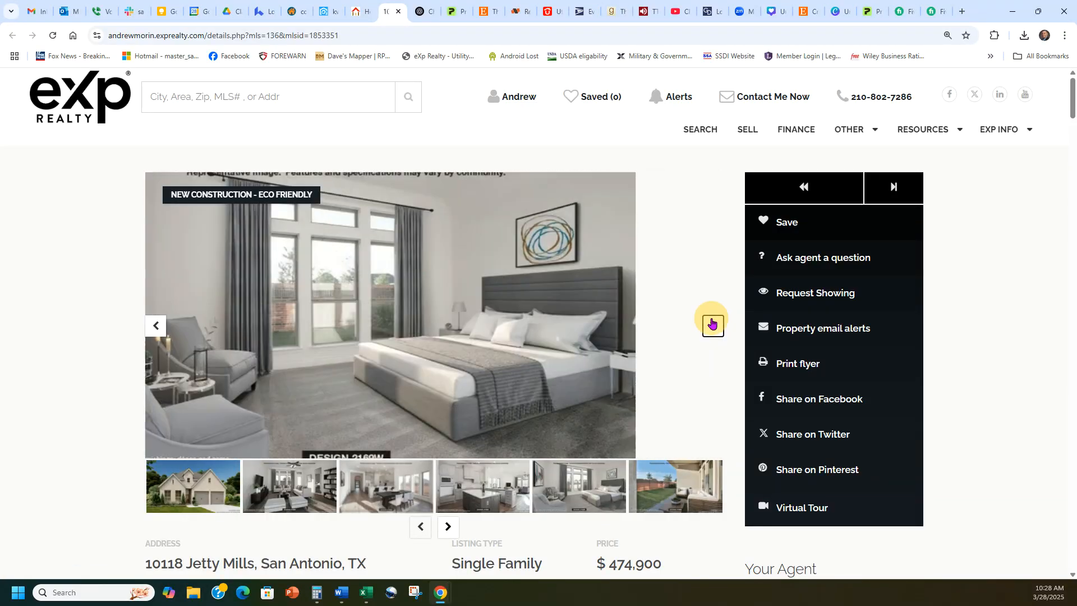
# - Close the listing and map tabs and return to kvCORE's squeeze page history
pyautogui.click(397, 12)
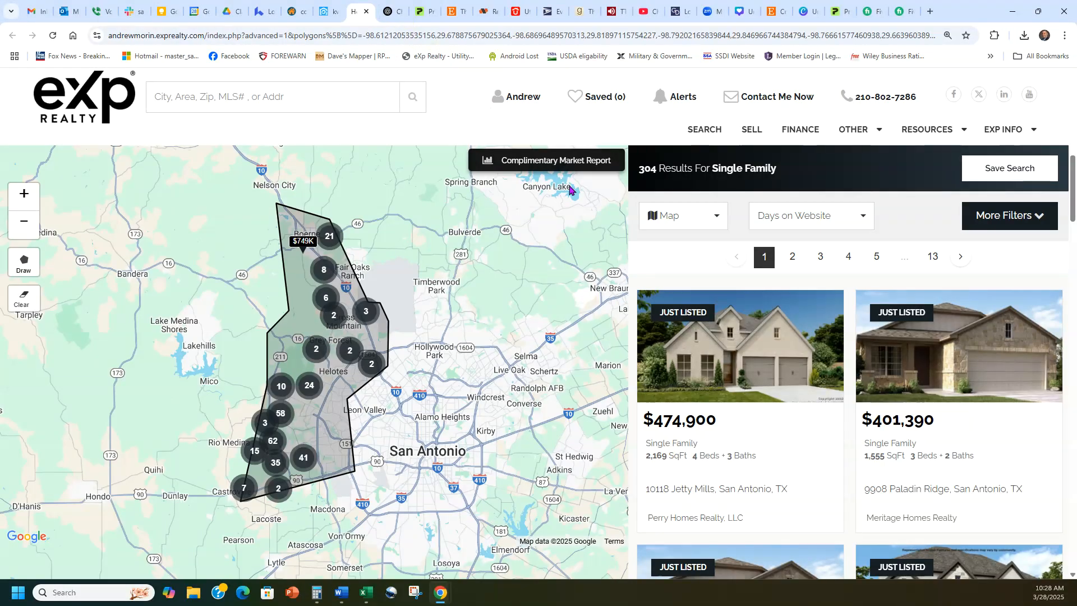
pyautogui.click(378, 11)
pyautogui.click(342, 11)
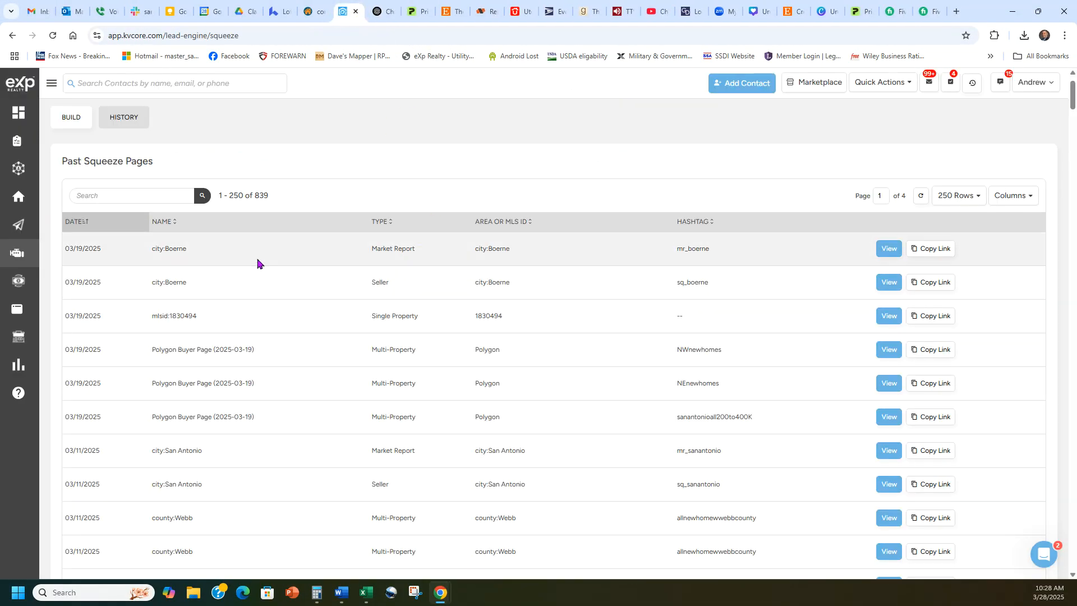
# - Back on the BUILD form, set the search location to County : Bexar, TX
pyautogui.click(89, 120)
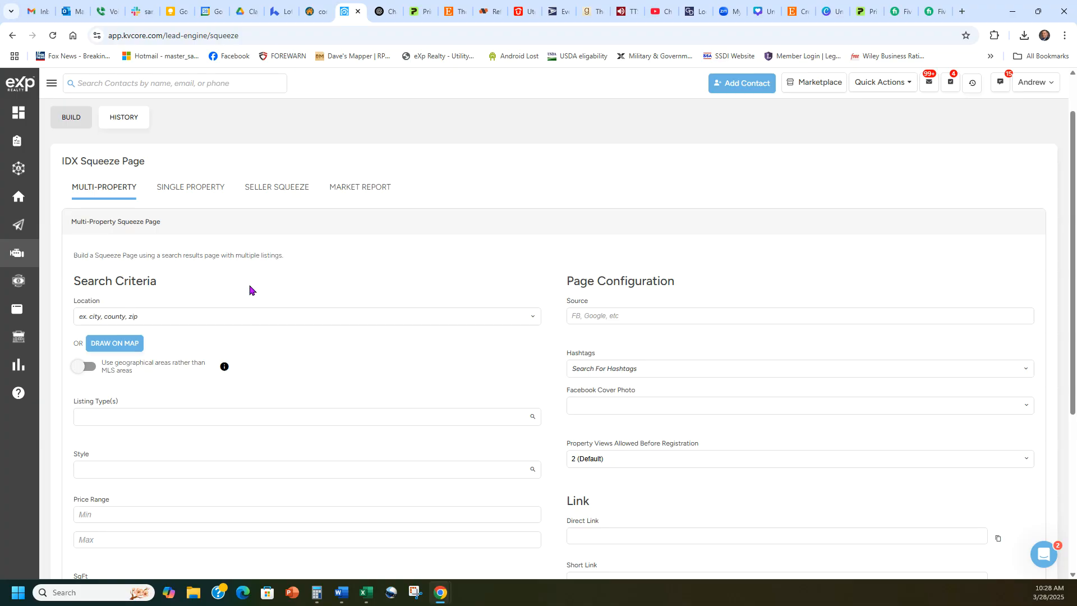
pyautogui.click(243, 317)
pyautogui.scroll(-1, 342, 242)
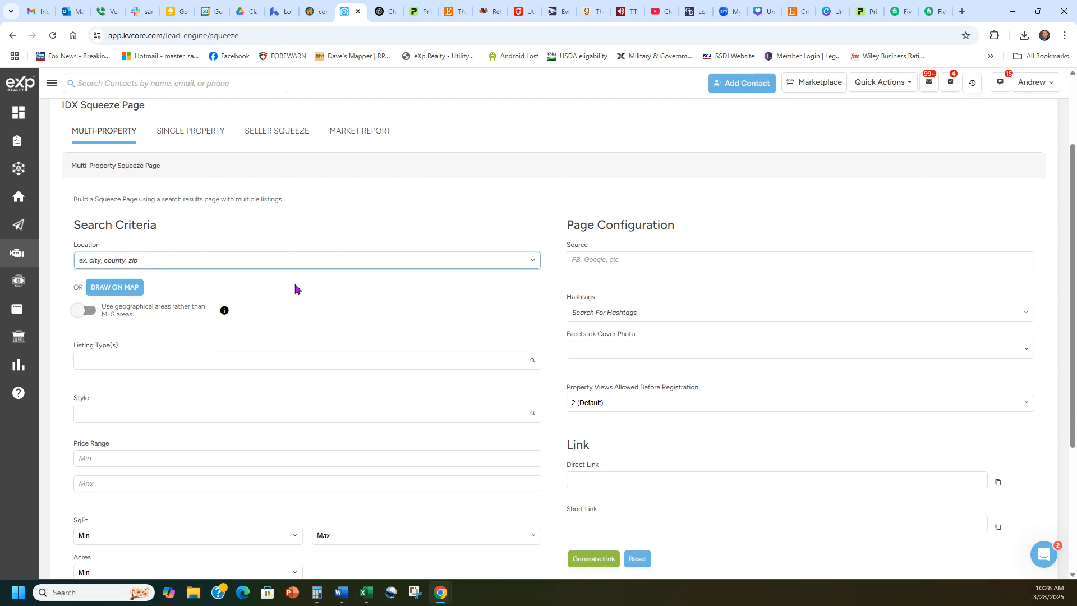
pyautogui.write('bexar')
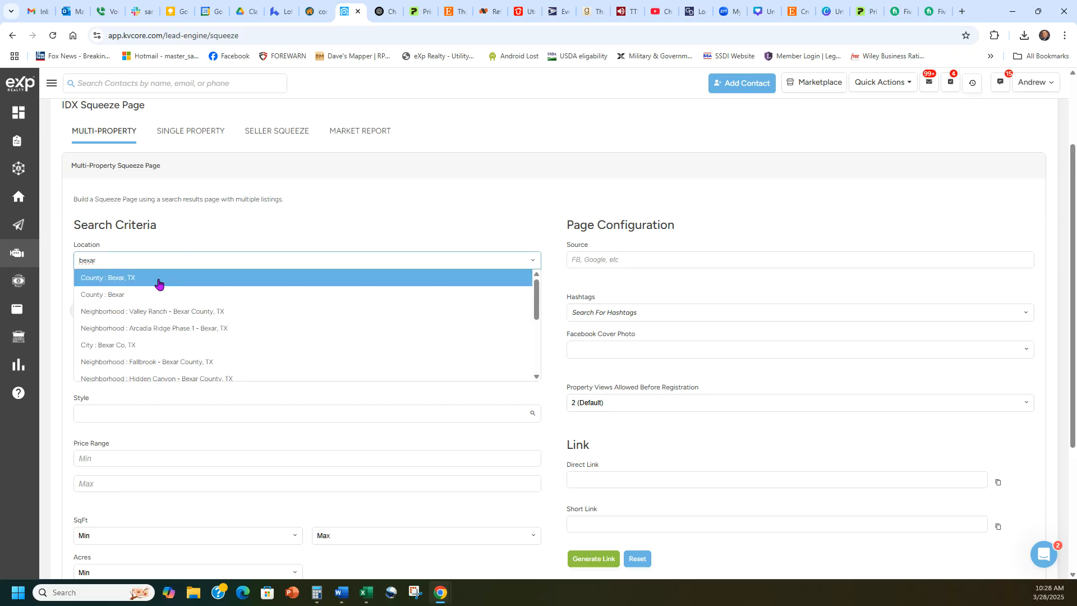
pyautogui.click(157, 279)
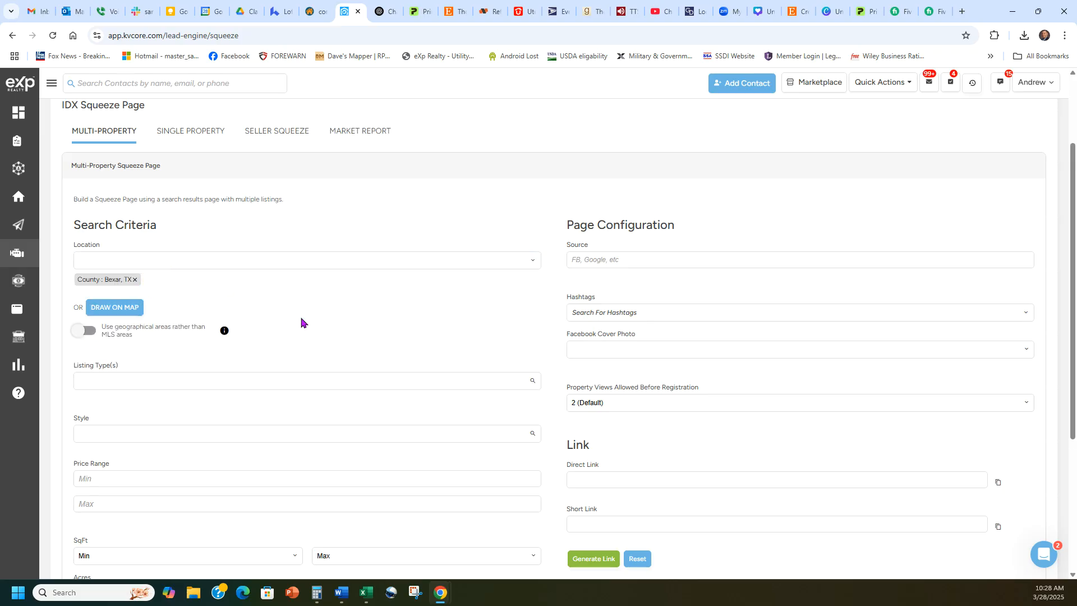
# - Look at the Draw on Map view zoomed out east of San Antonio, then close it undrawn
pyautogui.click(120, 307)
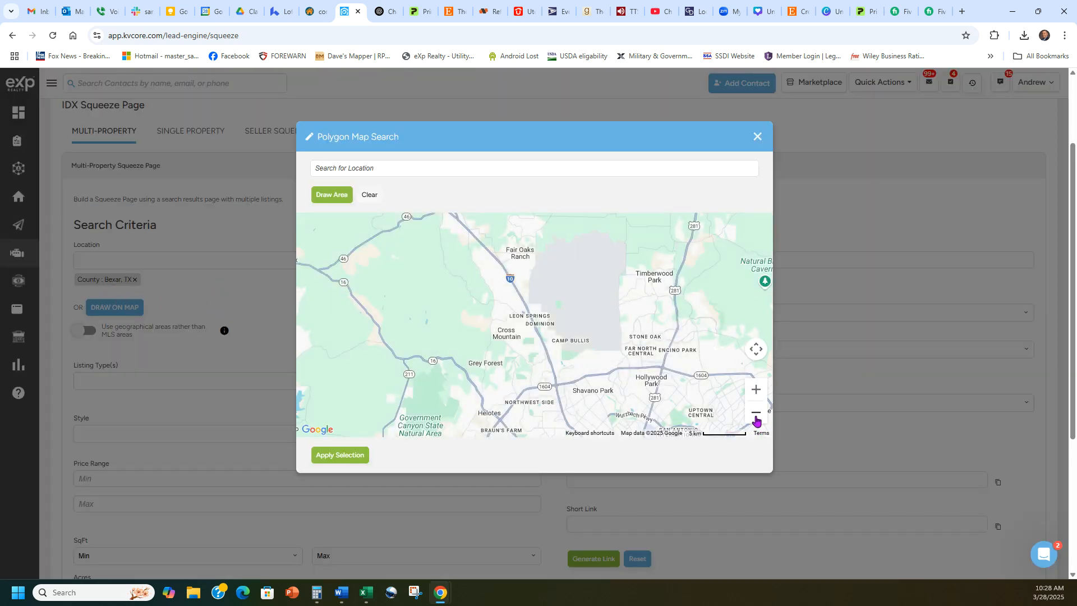
pyautogui.click(756, 412)
pyautogui.click(755, 412)
pyautogui.moveTo(659, 404); pyautogui.dragTo(572, 367)
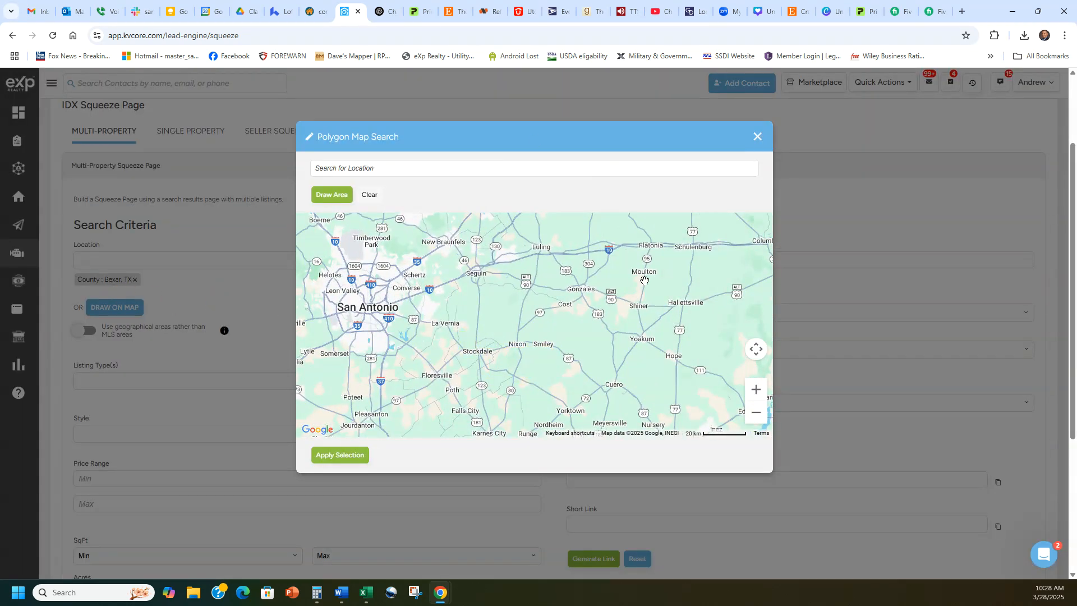
pyautogui.click(757, 136)
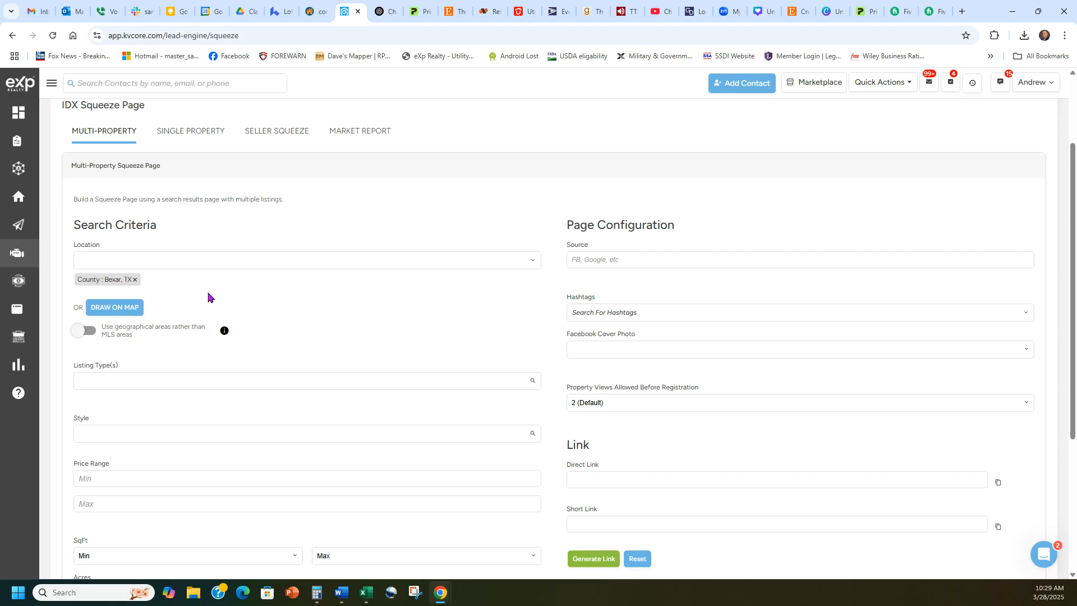
# - Set the squeeze page's Listing Type(s) to Single Family
pyautogui.scroll(-1, 348, 299)
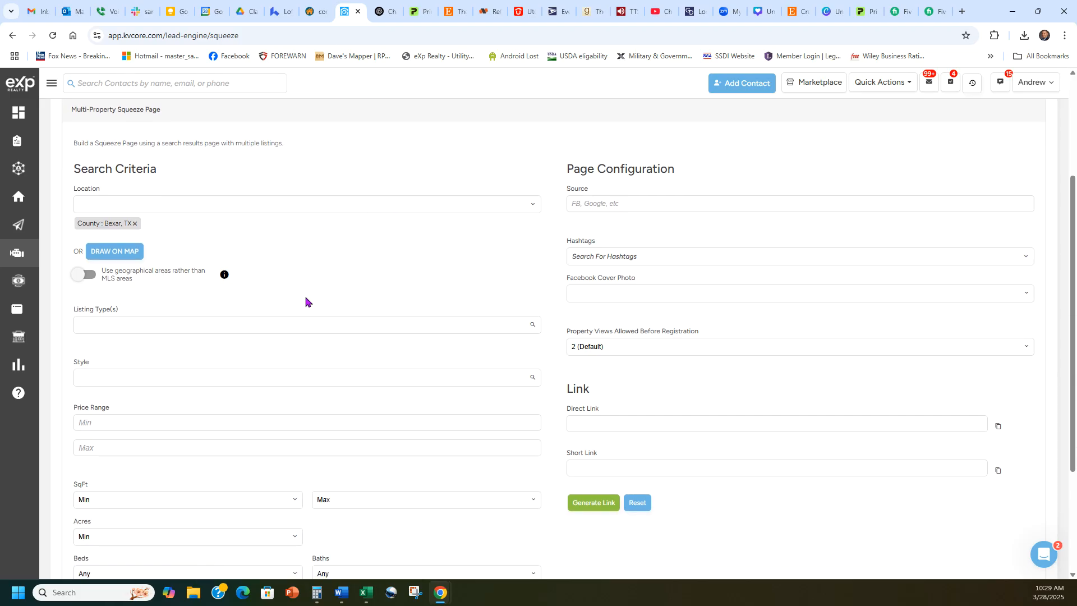
pyautogui.click(279, 323)
pyautogui.scroll(-1, 227, 358)
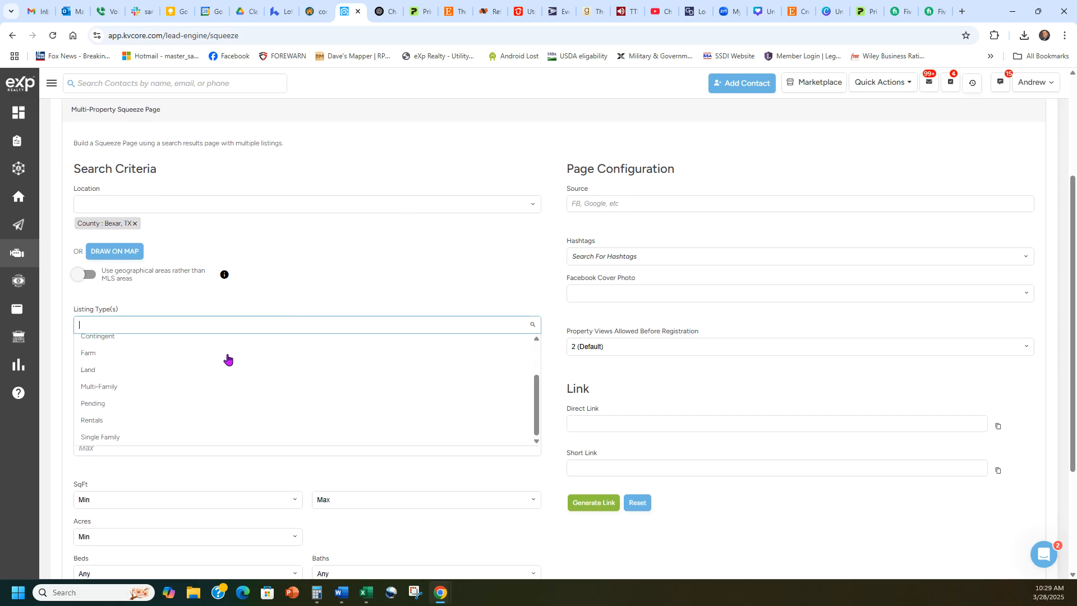
pyautogui.click(137, 435)
pyautogui.click(174, 331)
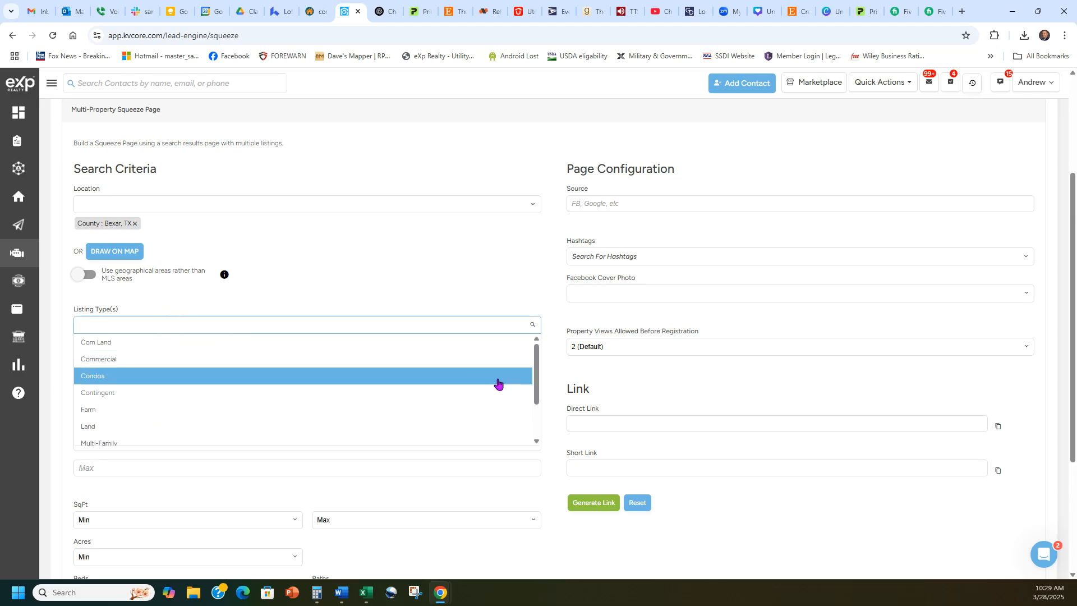
pyautogui.moveTo(537, 353); pyautogui.dragTo(547, 401)
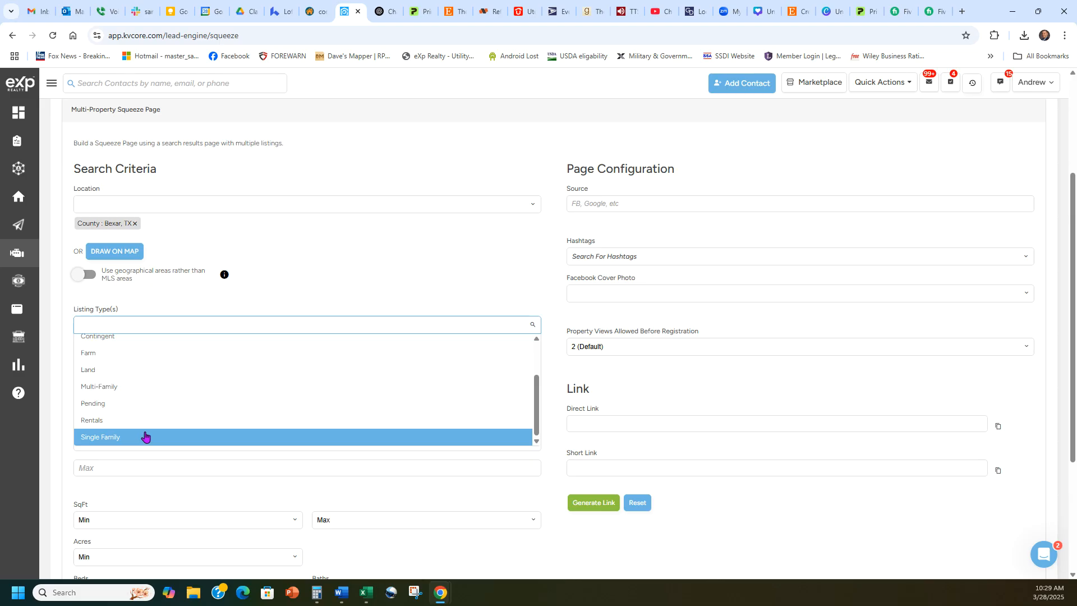
pyautogui.scroll(1, 123, 395)
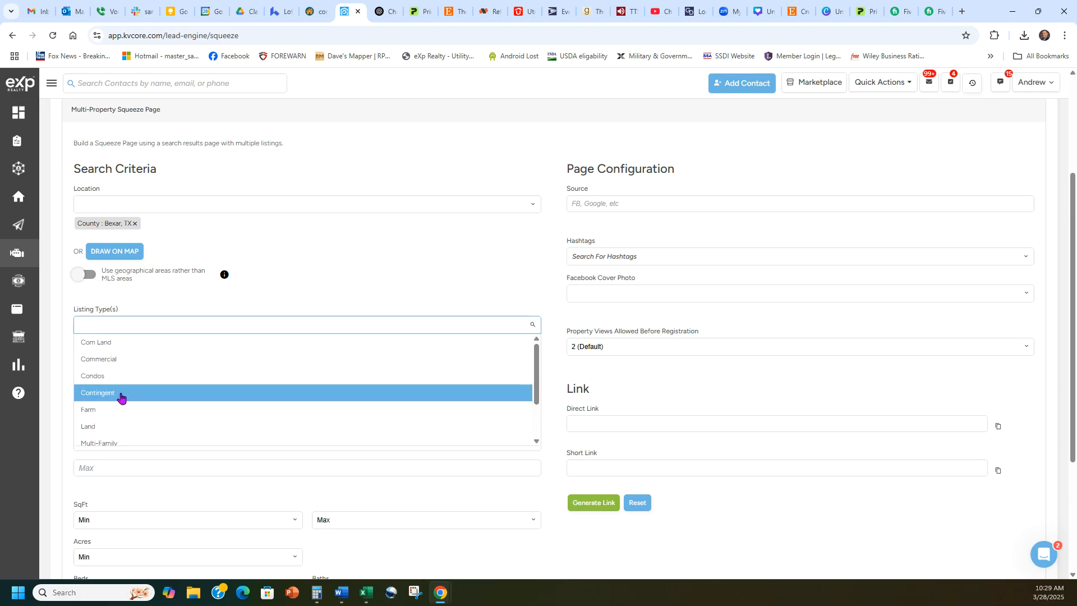
pyautogui.click(339, 274)
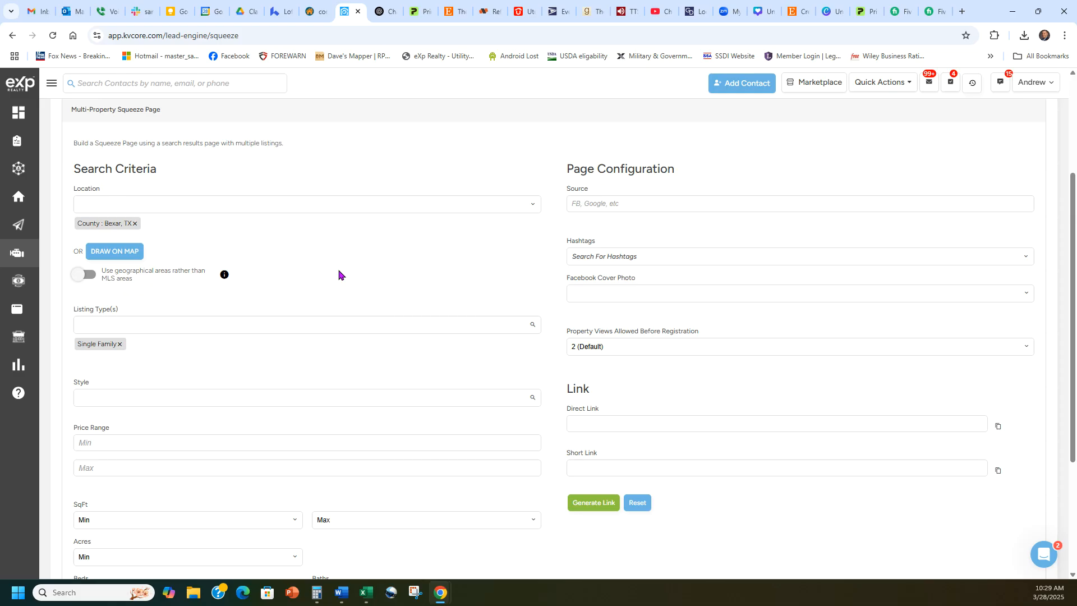
# - Move down the form to the home style field and bring up its choices
pyautogui.scroll(-1, 379, 273)
pyautogui.moveTo(106, 331); pyautogui.dragTo(67, 329)
pyautogui.click(157, 316)
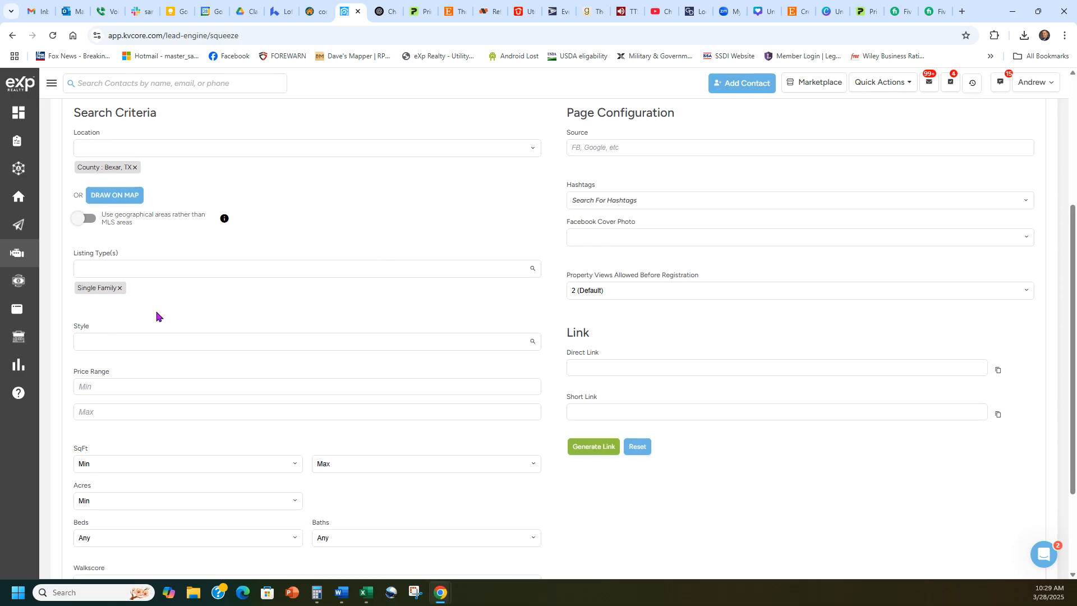
pyautogui.click(191, 342)
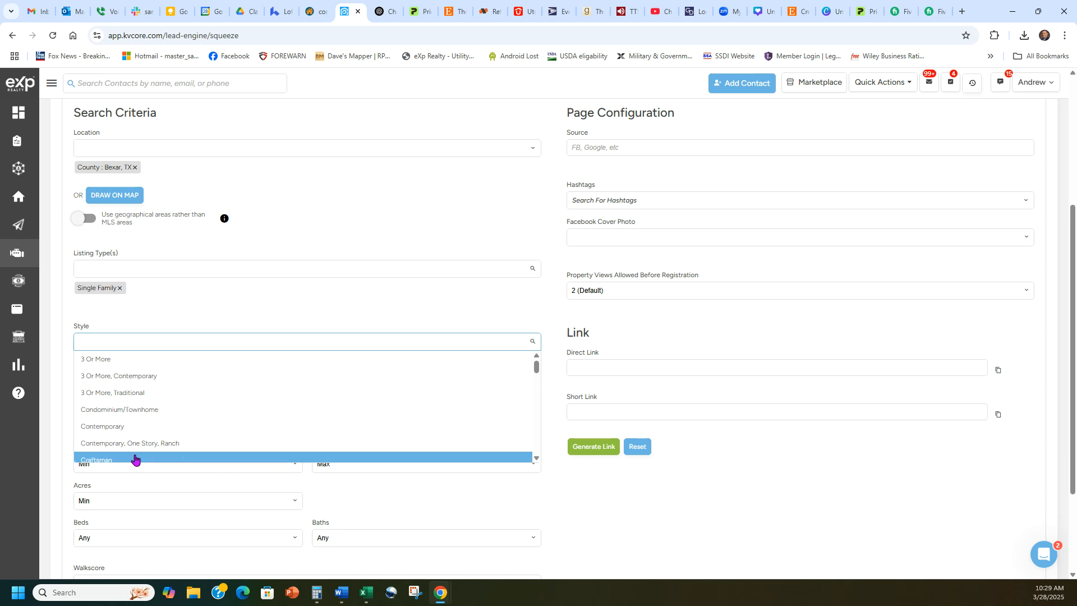
pyautogui.click(248, 312)
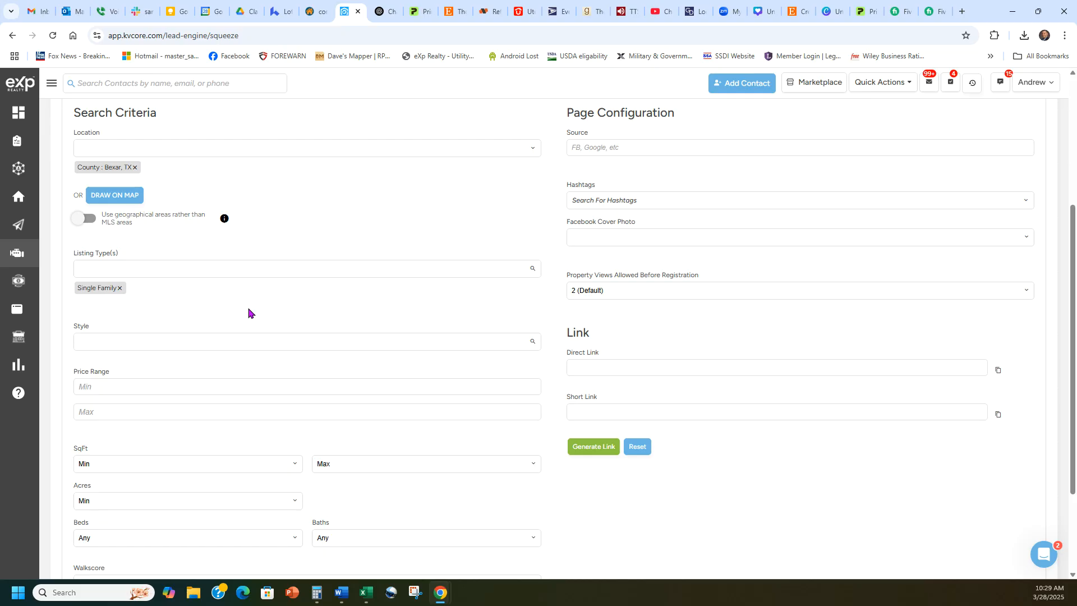
pyautogui.scroll(2, 264, 239)
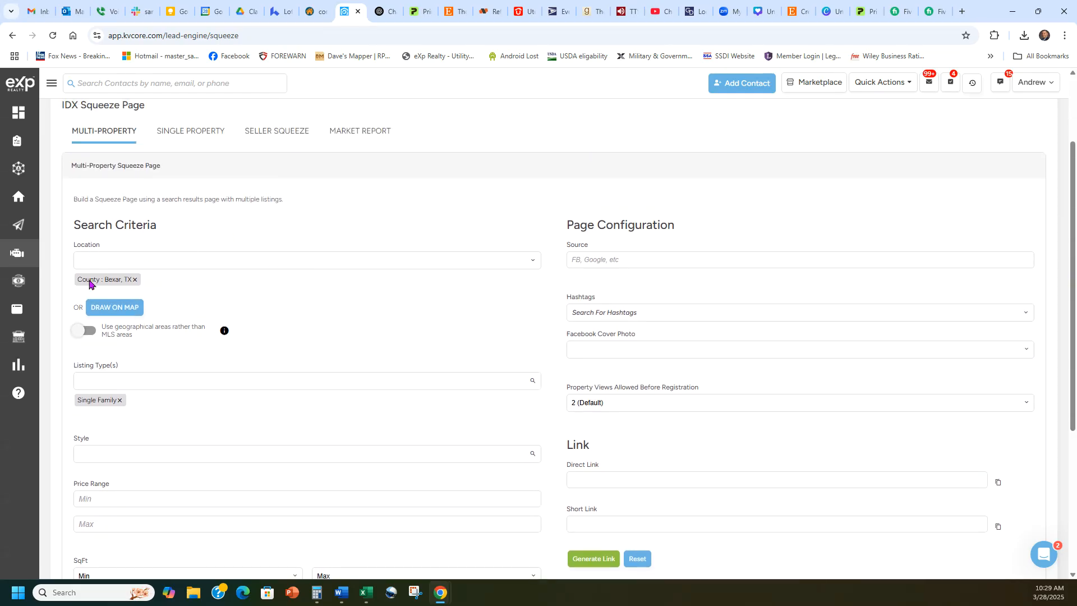
pyautogui.scroll(-2, 381, 283)
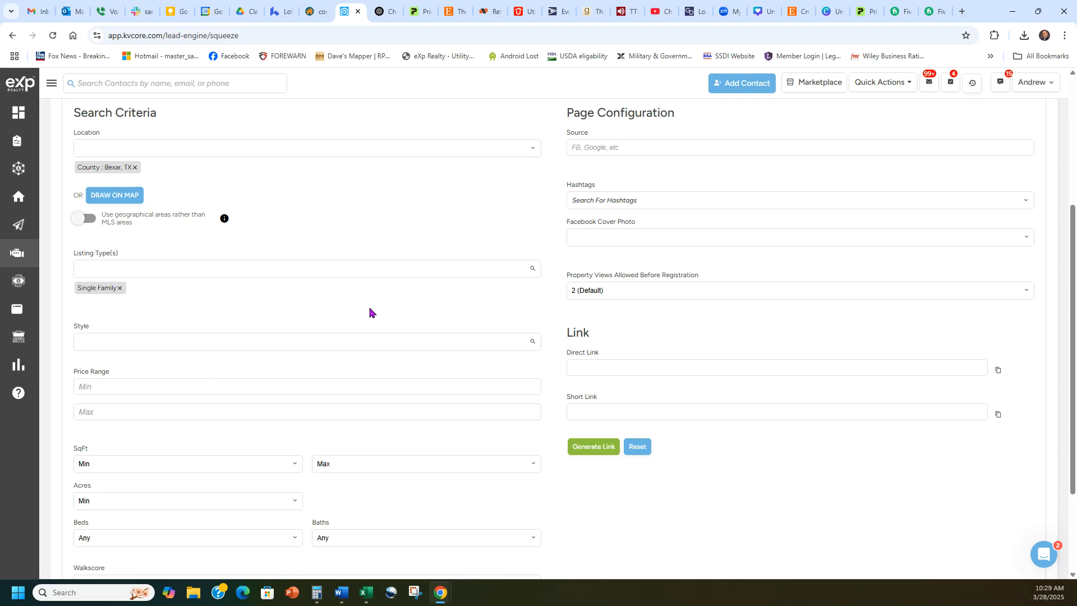
pyautogui.scroll(-2, 370, 310)
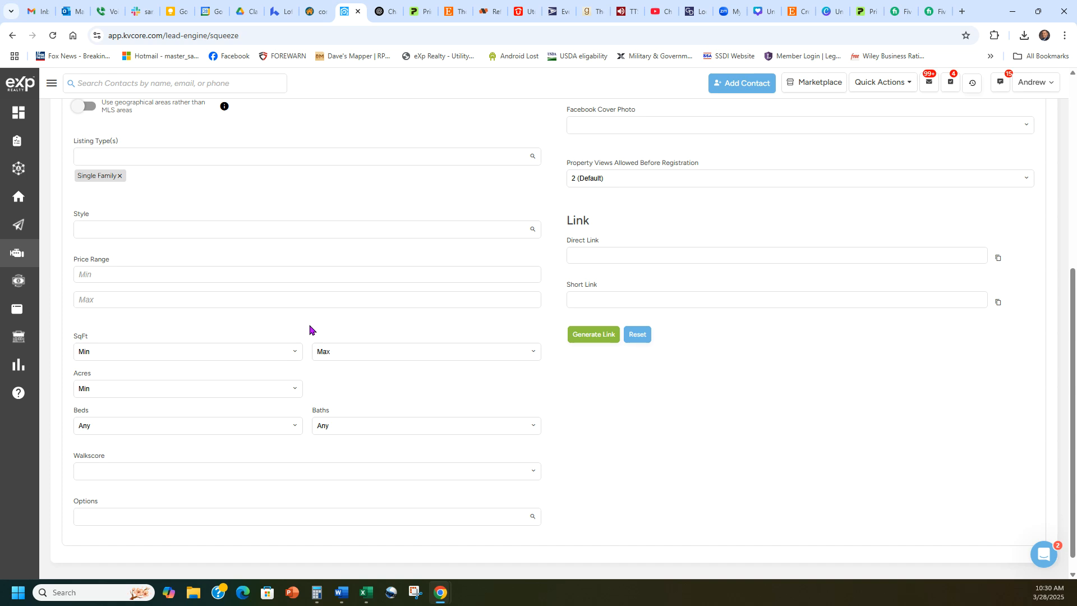
# - Require 3+ beds and 2+ baths, leaving maximum price and Walkscore blank
pyautogui.click(288, 300)
pyautogui.click(287, 327)
pyautogui.click(182, 428)
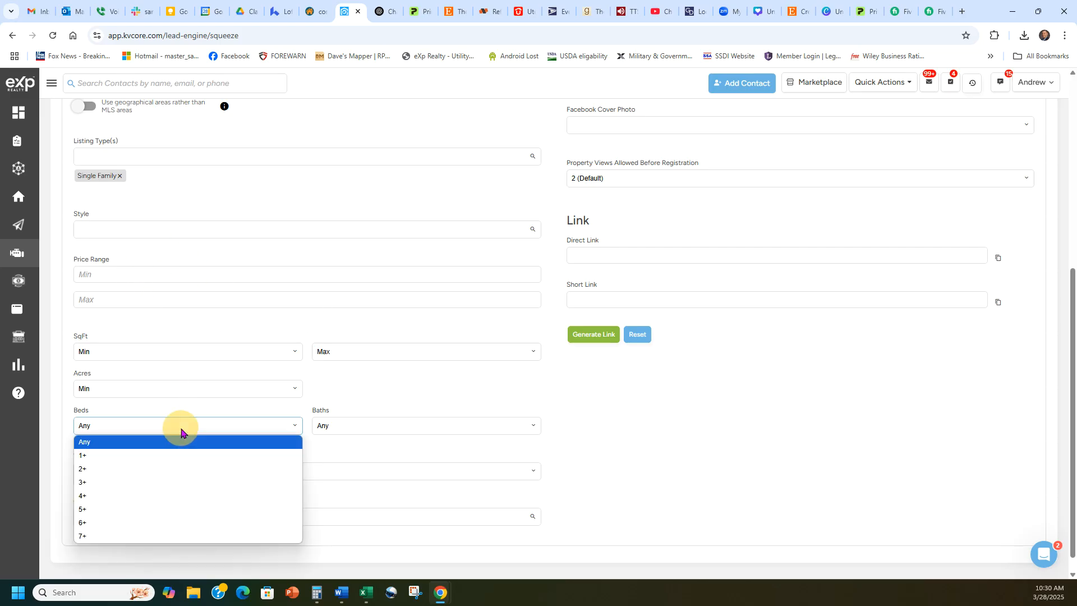
pyautogui.click(154, 482)
pyautogui.click(348, 425)
pyautogui.click(354, 484)
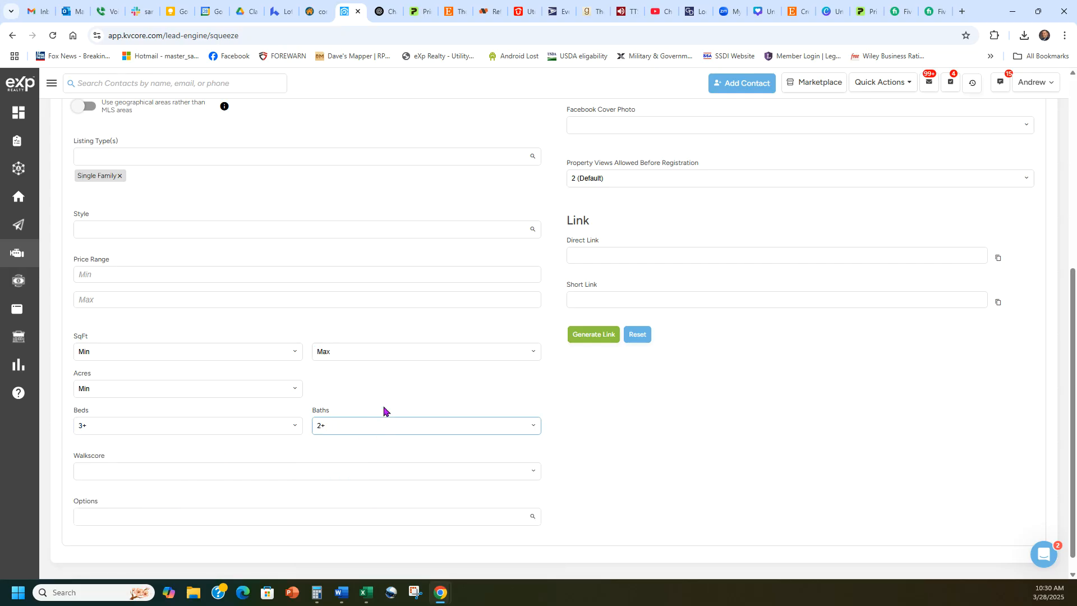
pyautogui.scroll(-1, 582, 372)
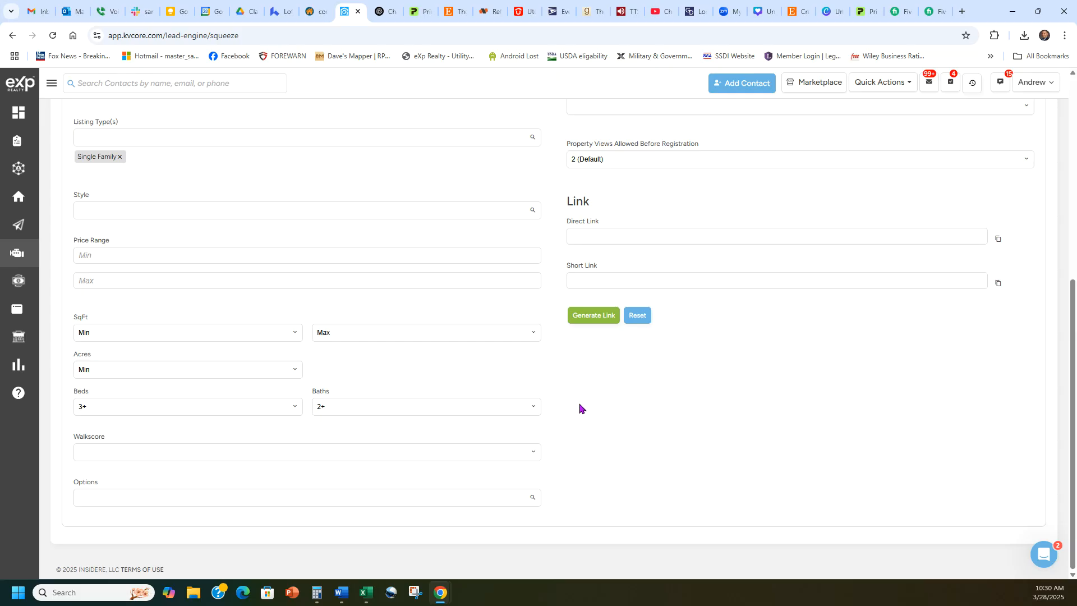
pyautogui.click(118, 456)
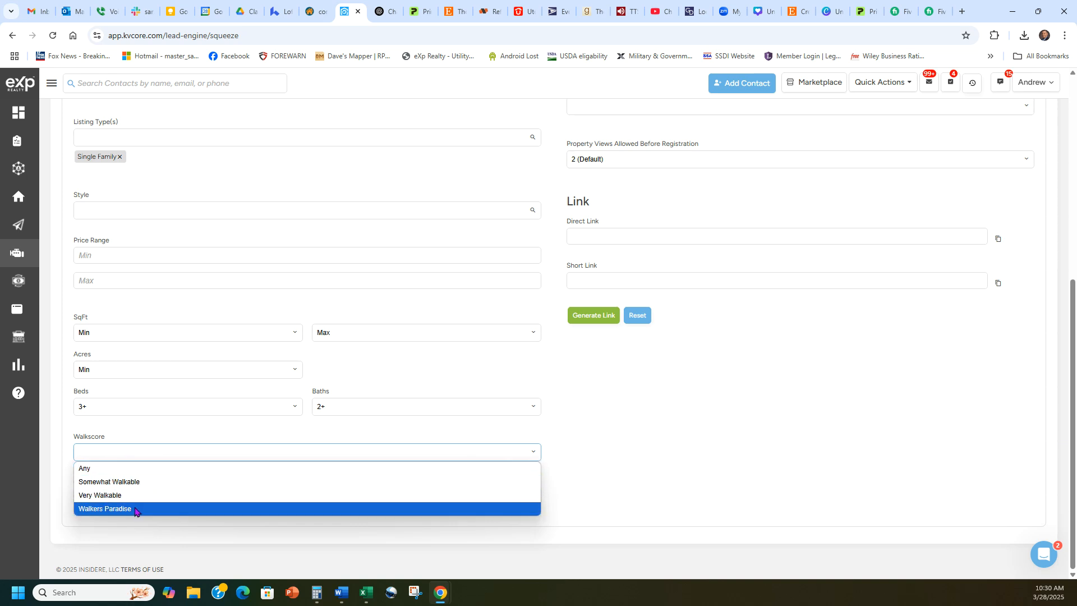
pyautogui.click(580, 439)
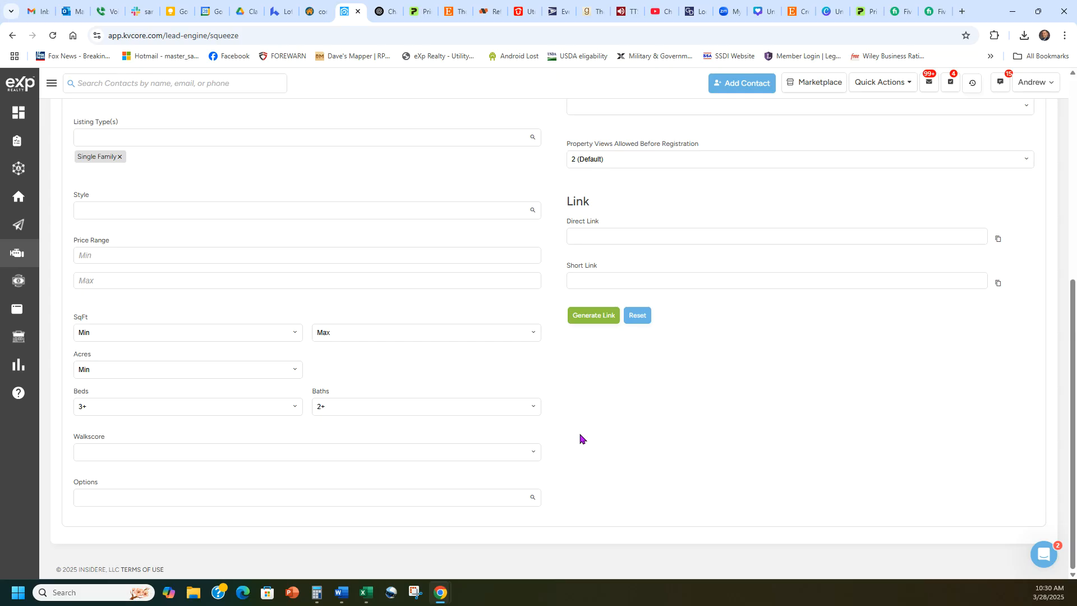
# - Add Newly Built as the only extra option filter on the search
pyautogui.click(223, 498)
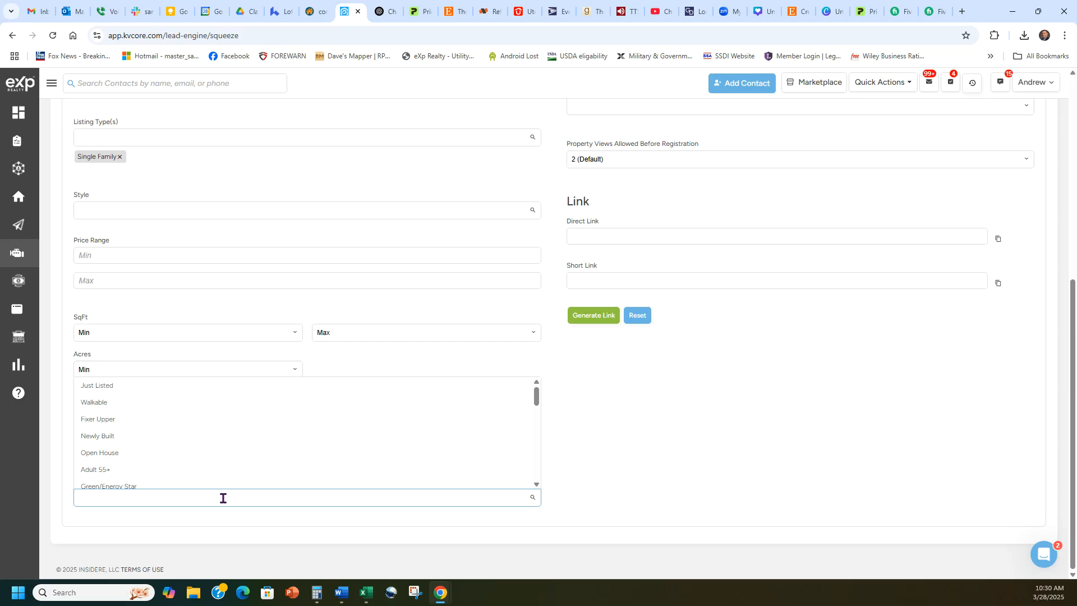
pyautogui.click(95, 436)
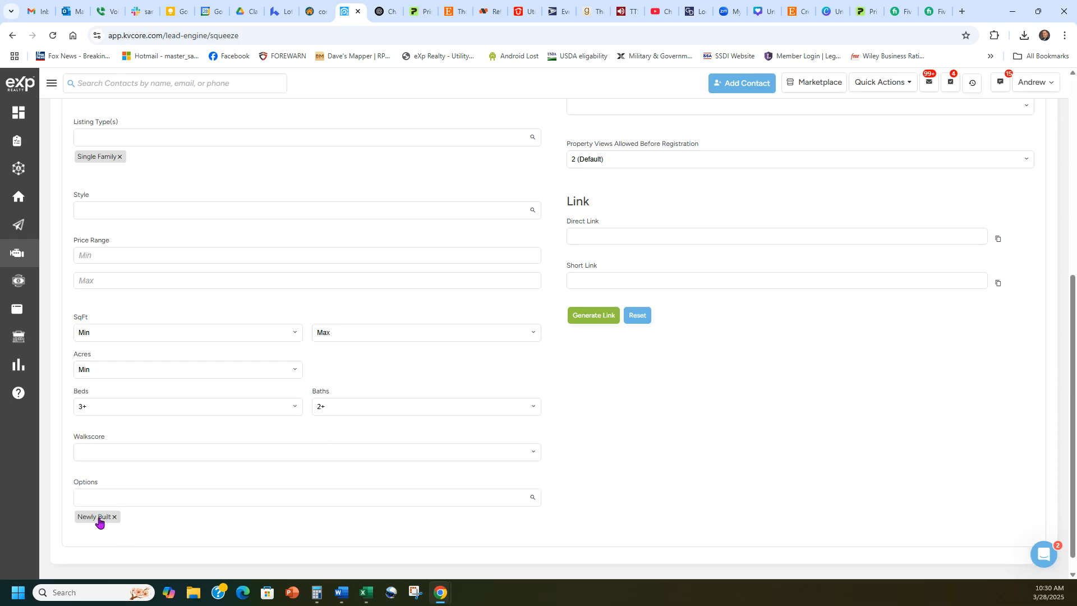
pyautogui.click(188, 496)
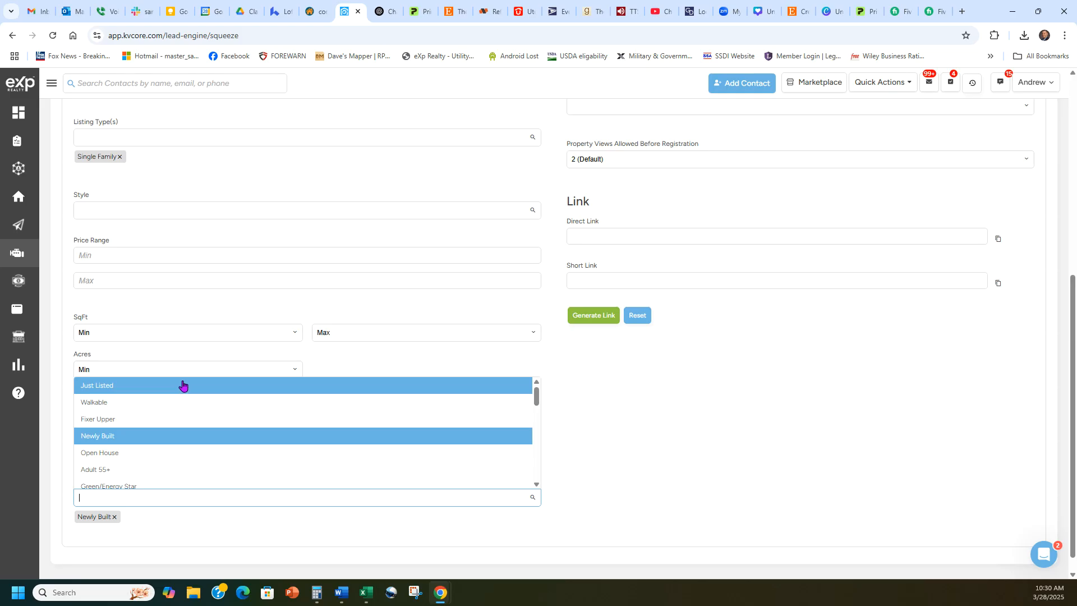
pyautogui.scroll(-3, 260, 438)
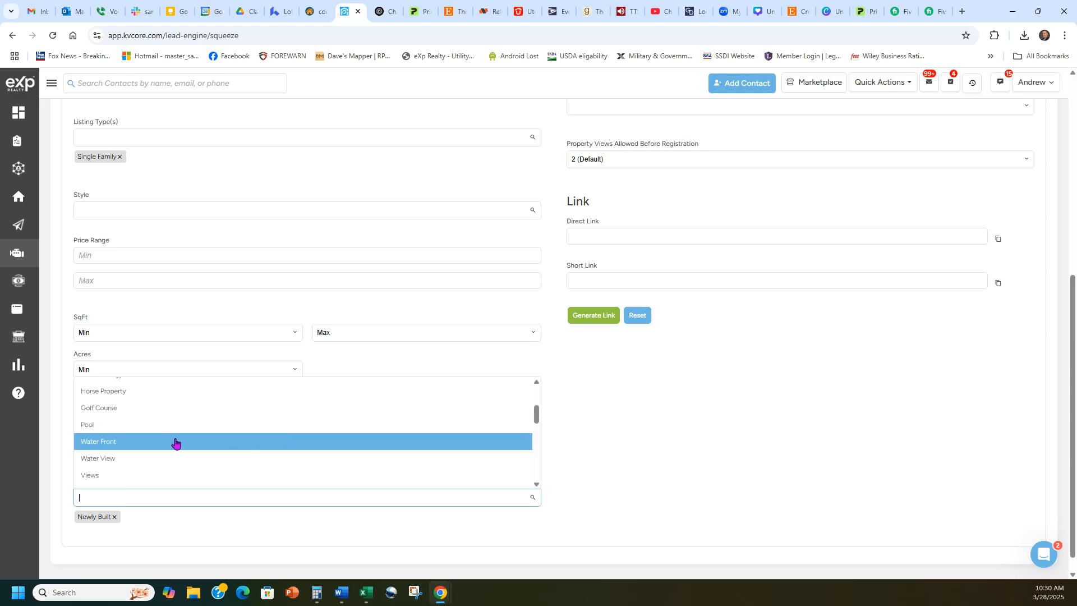
pyautogui.scroll(-1, 227, 415)
pyautogui.scroll(-3, 248, 421)
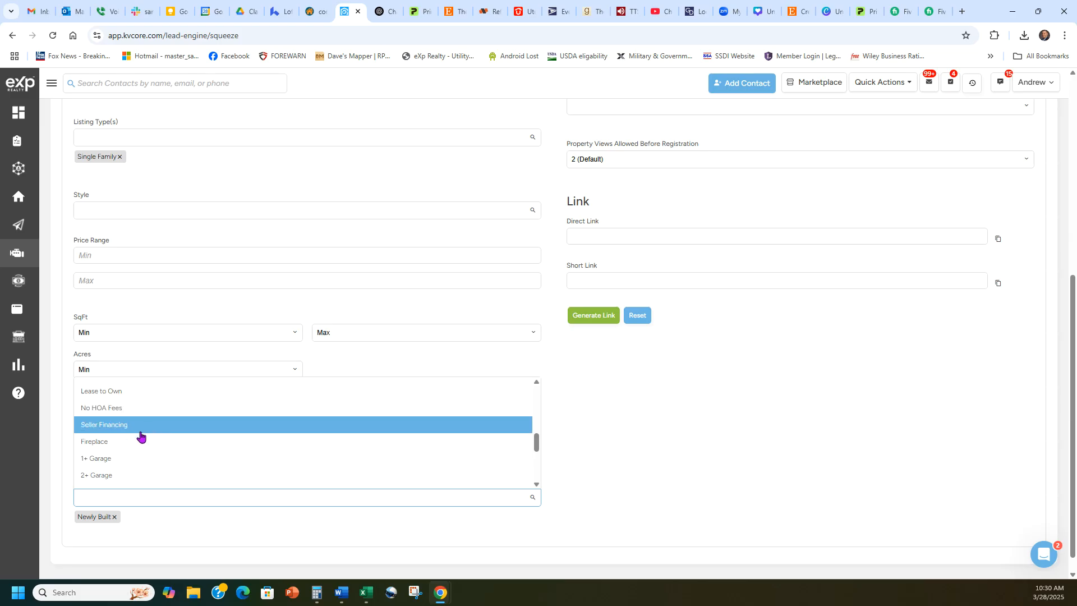
pyautogui.scroll(-2, 207, 401)
pyautogui.click(624, 469)
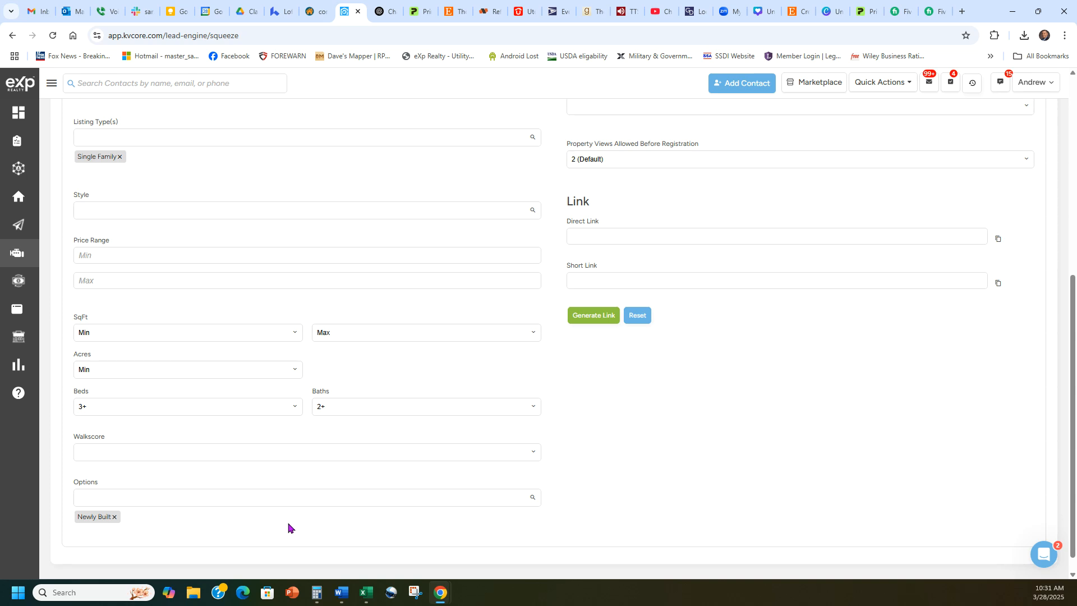
# - Set the squeeze page Source to Facebook
pyautogui.scroll(5, 763, 420)
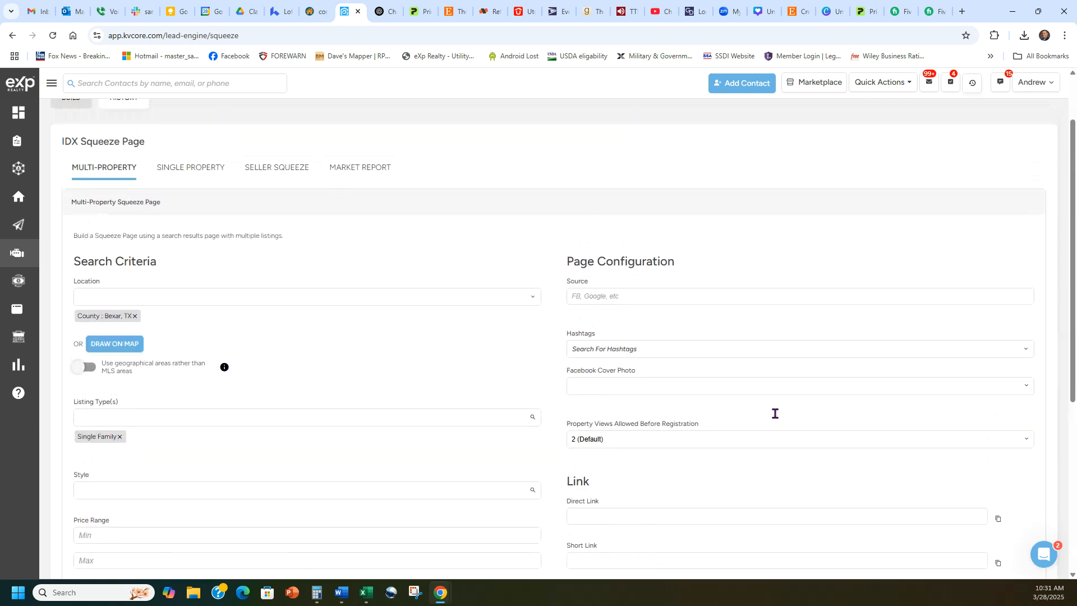
pyautogui.click(677, 301)
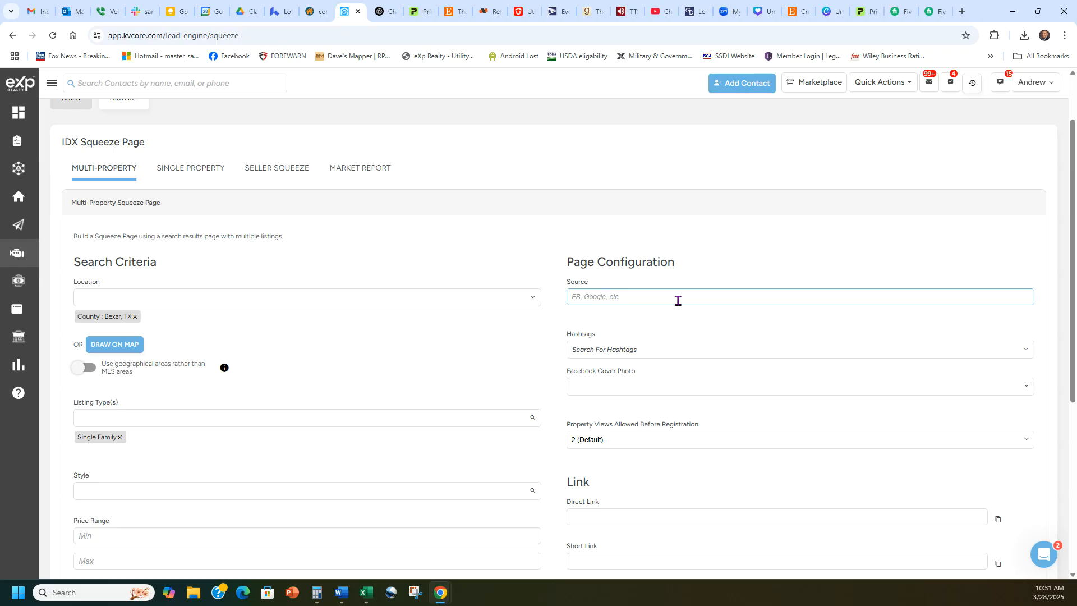
pyautogui.write('Facebook')
pyautogui.click(705, 251)
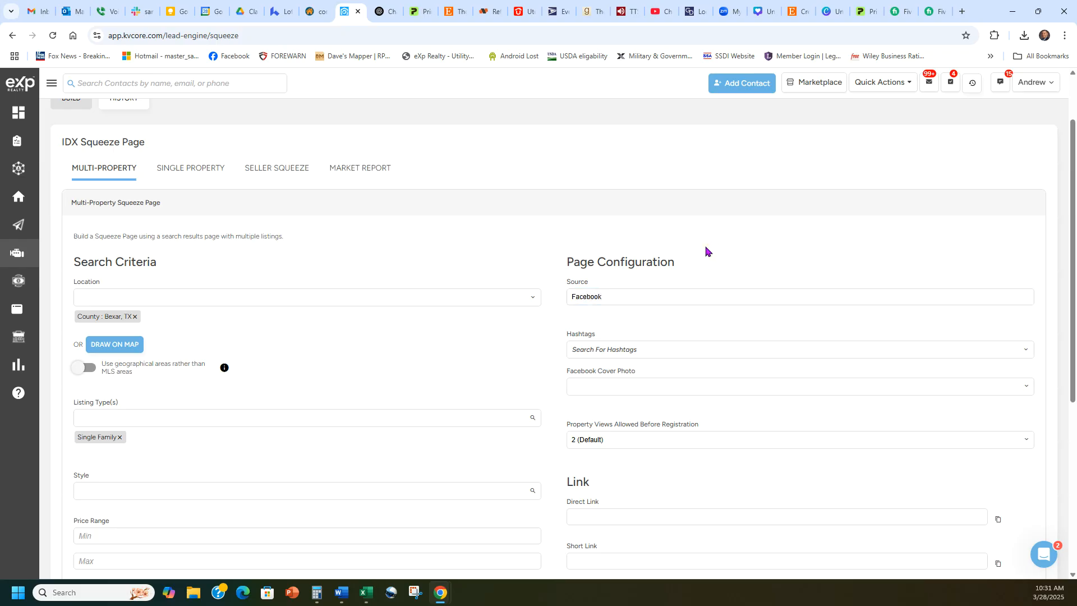
# - Add the hashtag allnewhomesinbexarcounty, fixing the typo before selecting the suggestion
pyautogui.scroll(-1, 668, 258)
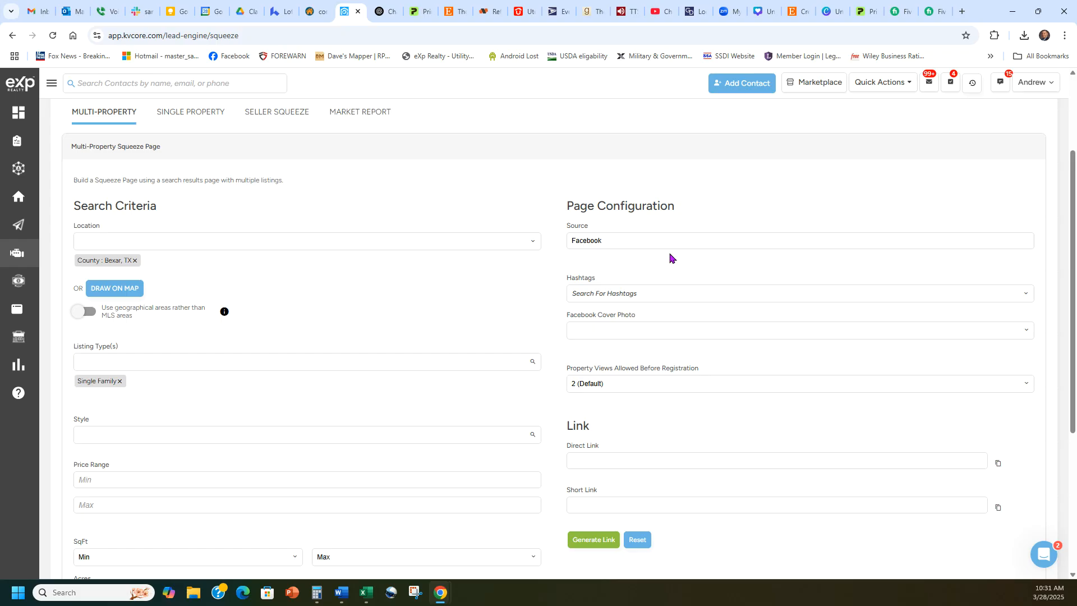
pyautogui.click(640, 293)
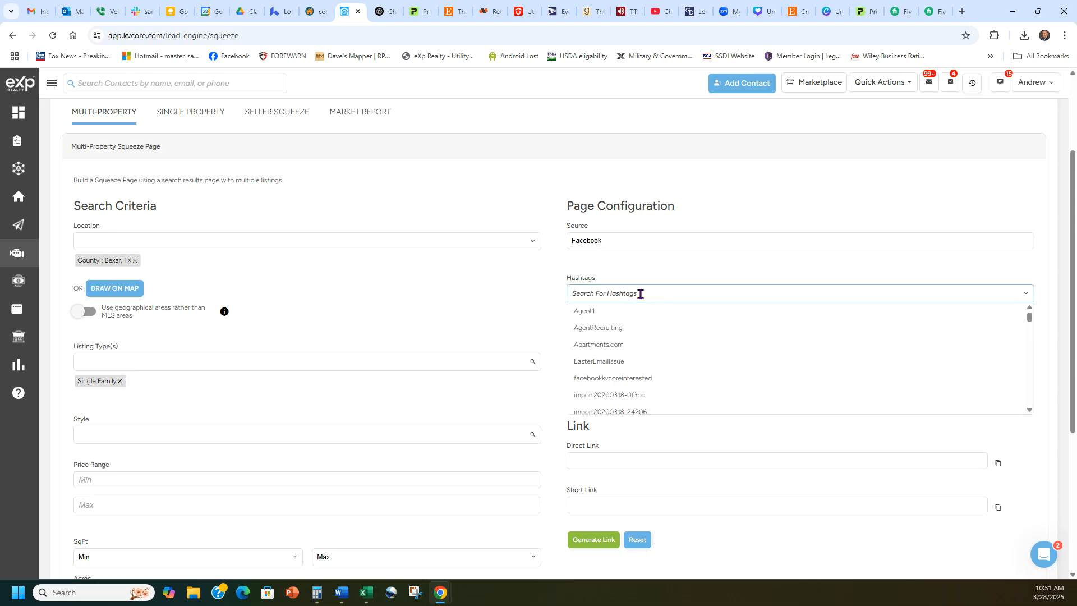
pyautogui.write('allne')
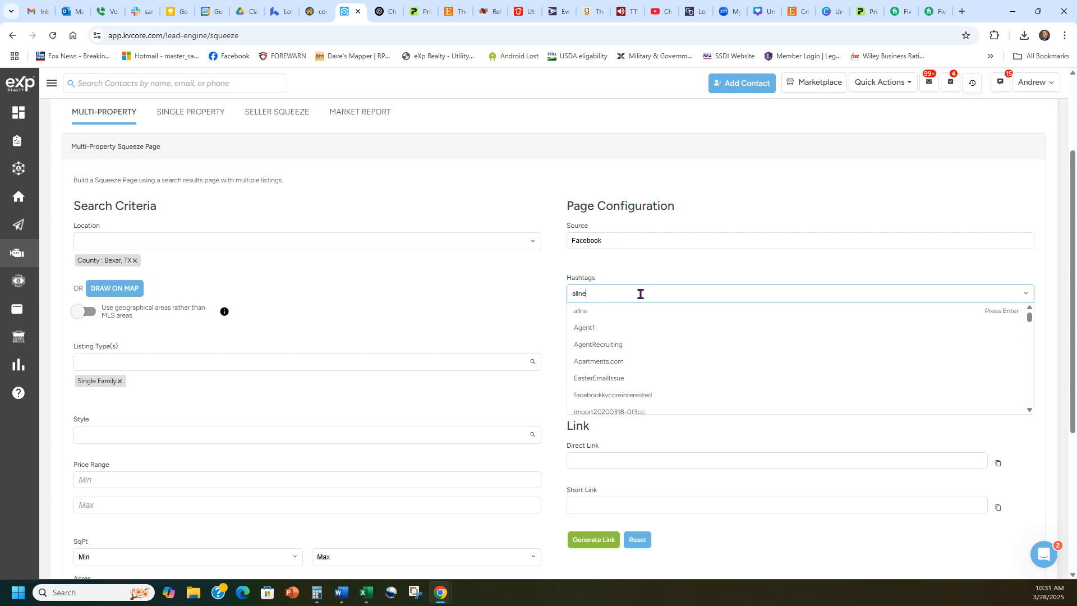
pyautogui.write('whomesin beaexa')
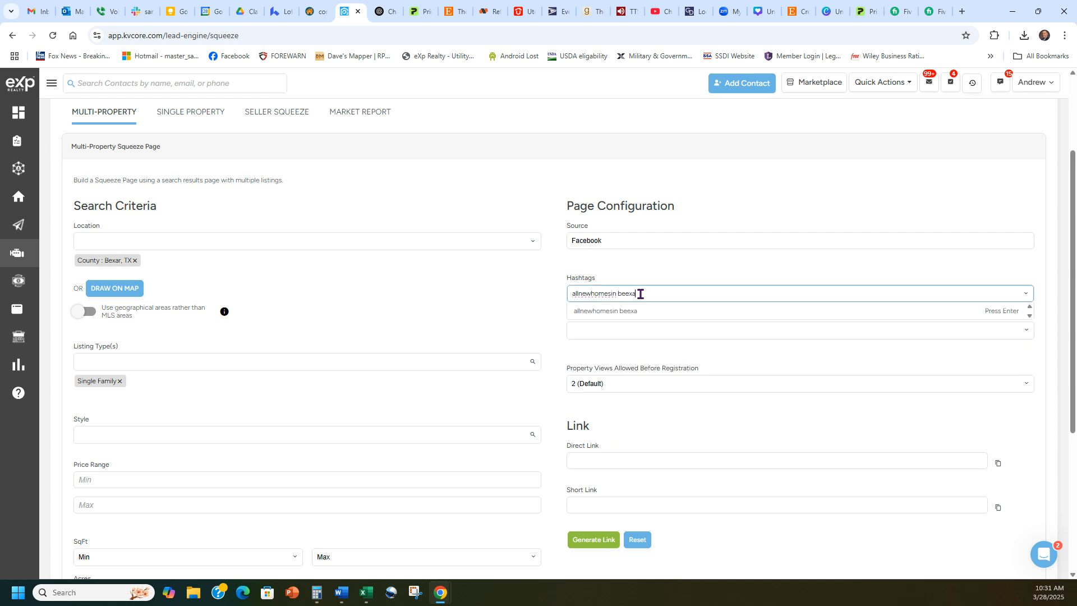
pyautogui.write('rcounty')
pyautogui.click(624, 294)
pyautogui.press('BackSpace')
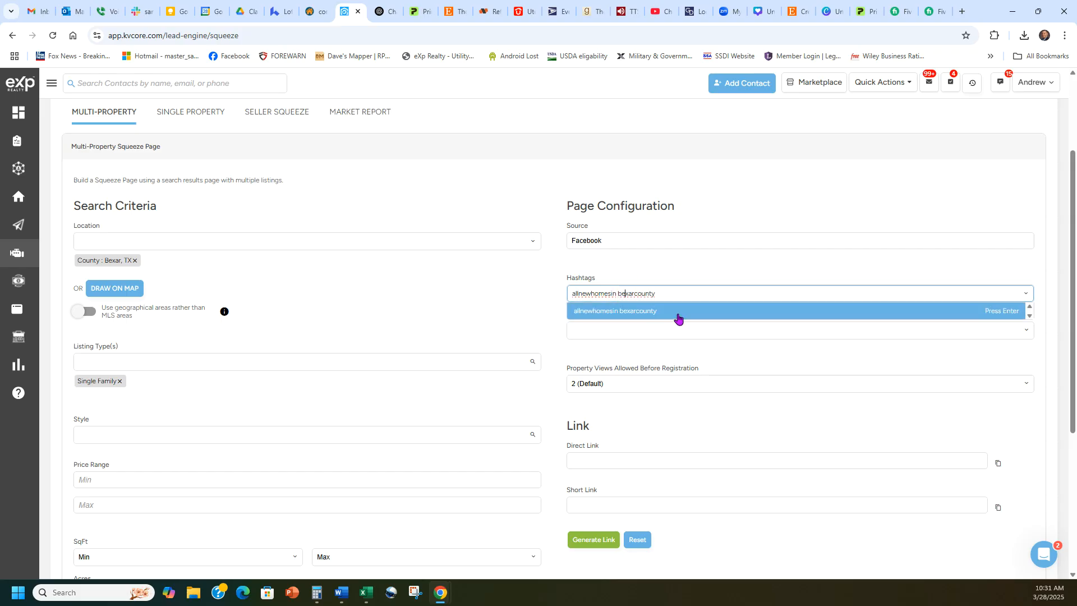
pyautogui.press('BackSpace')
pyautogui.click(677, 312)
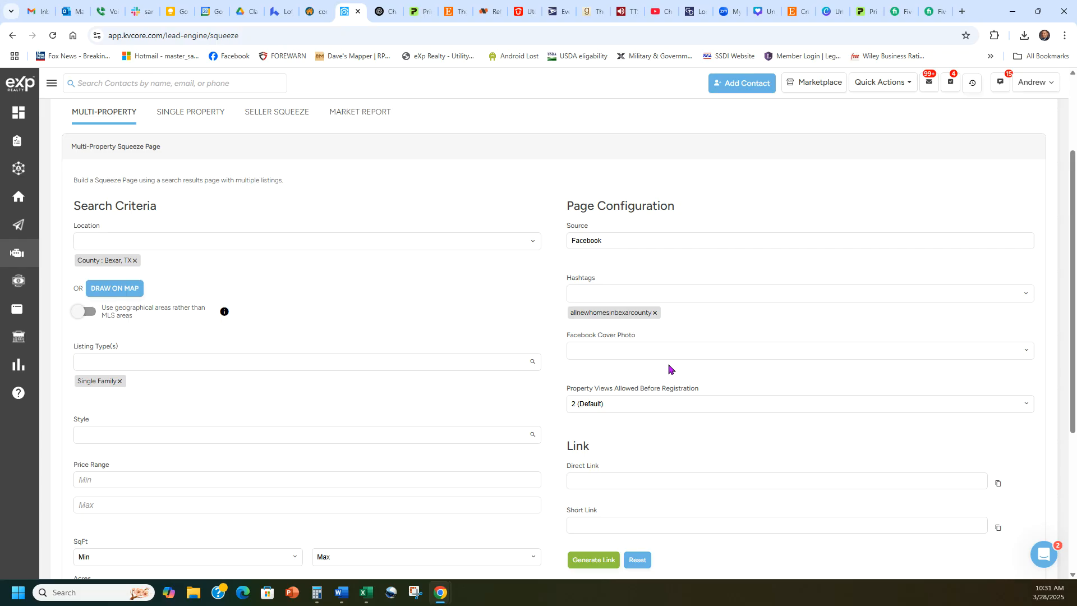
# - Try Use Photo From Specific Listing, then settle on Use Listings From Search Results for the Facebook cover
pyautogui.click(653, 353)
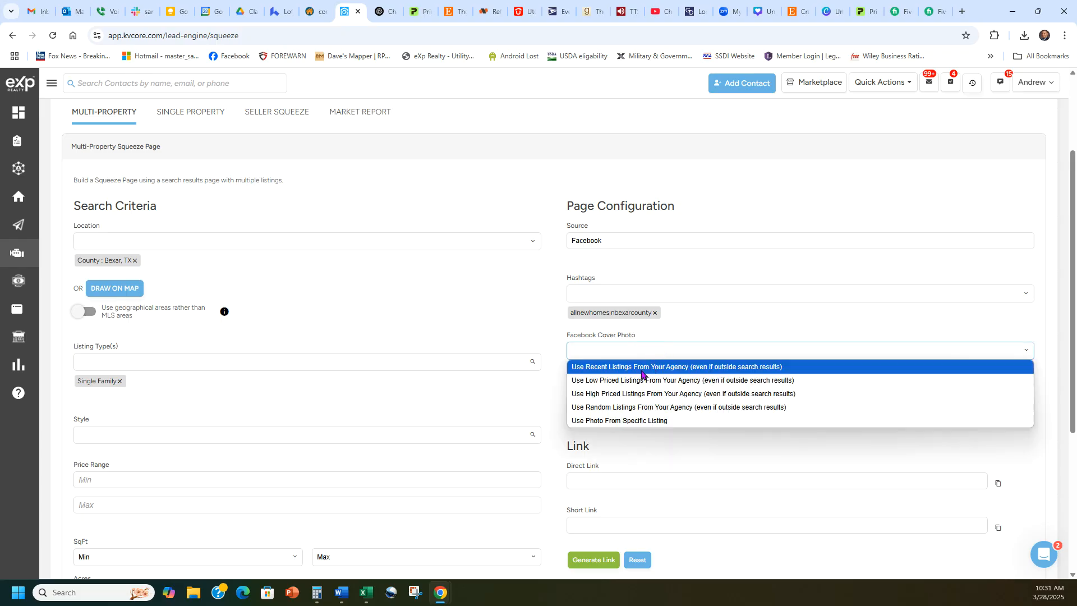
pyautogui.click(640, 373)
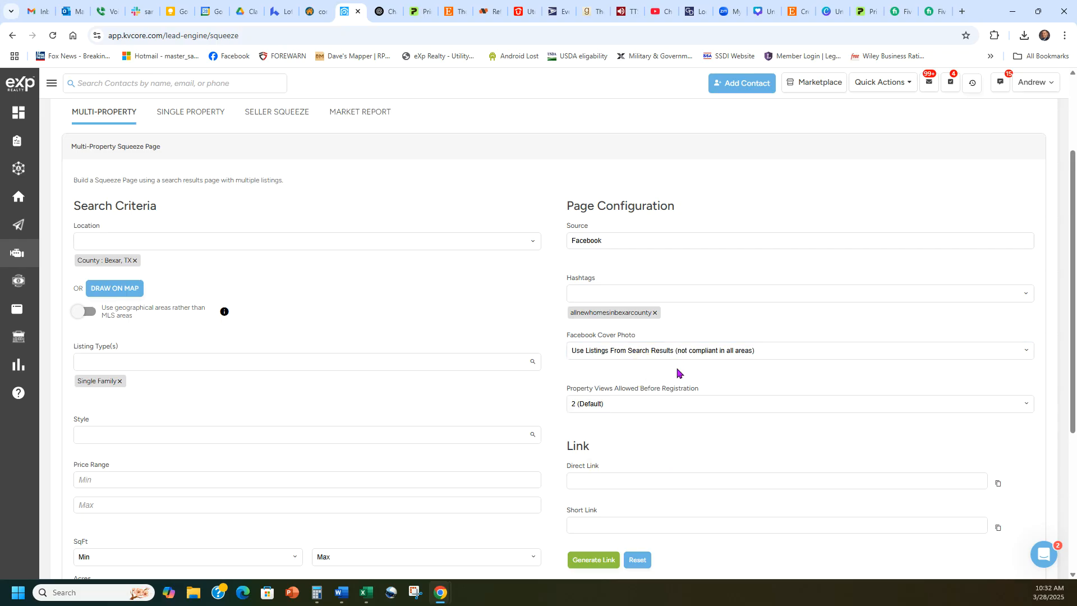
pyautogui.click(668, 352)
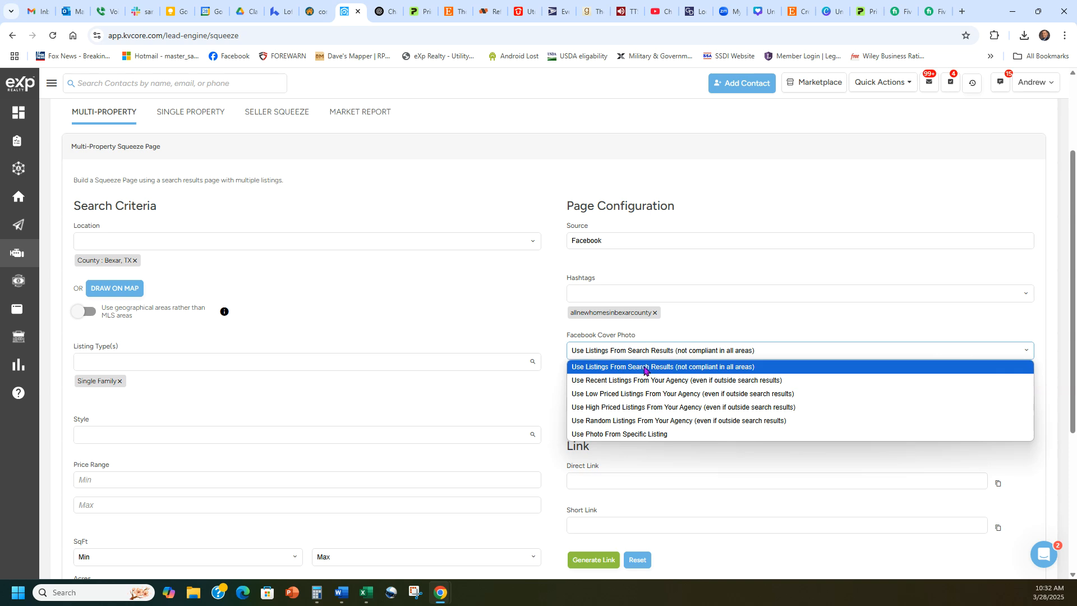
pyautogui.click(647, 368)
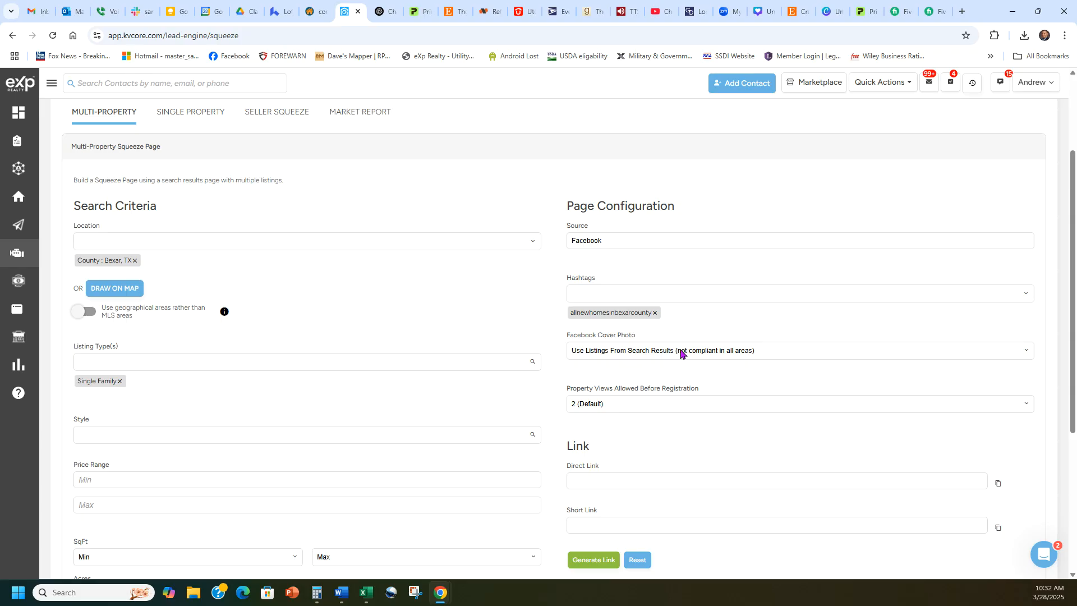
pyautogui.click(682, 353)
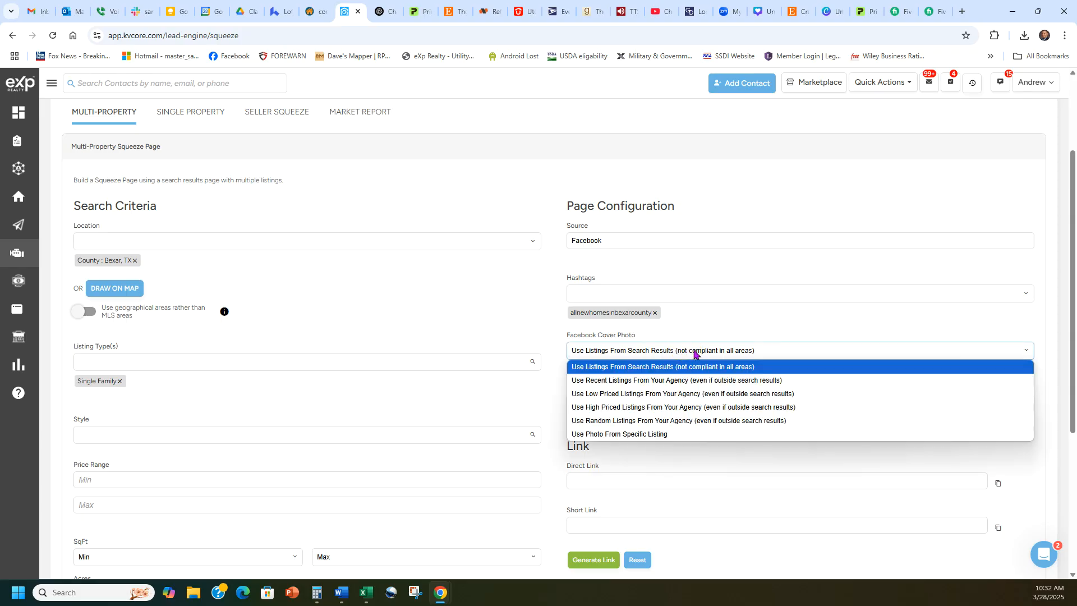
pyautogui.click(654, 435)
pyautogui.click(682, 387)
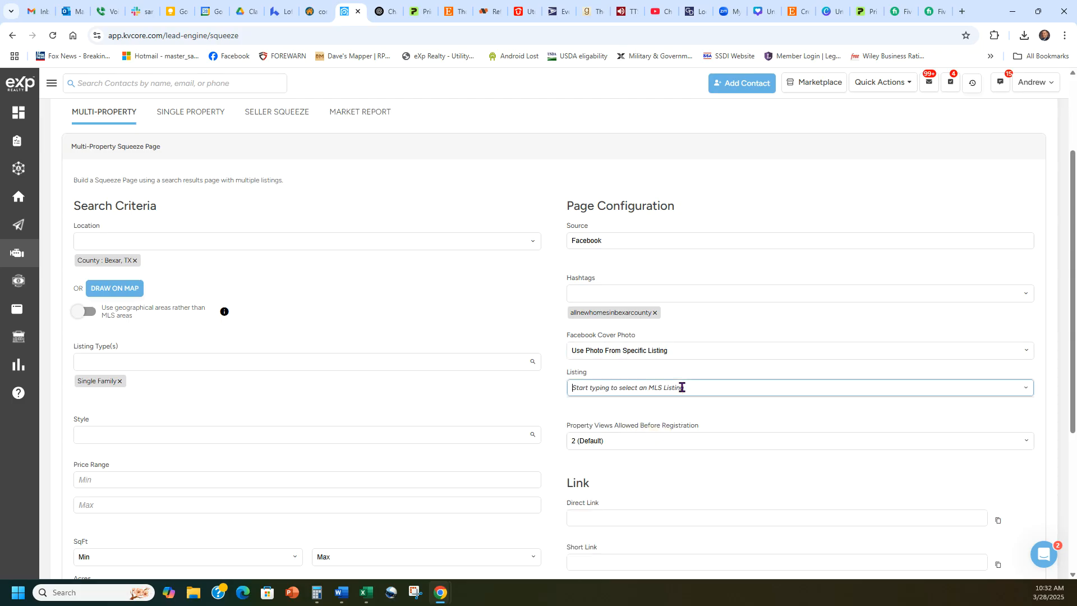
pyautogui.click(761, 411)
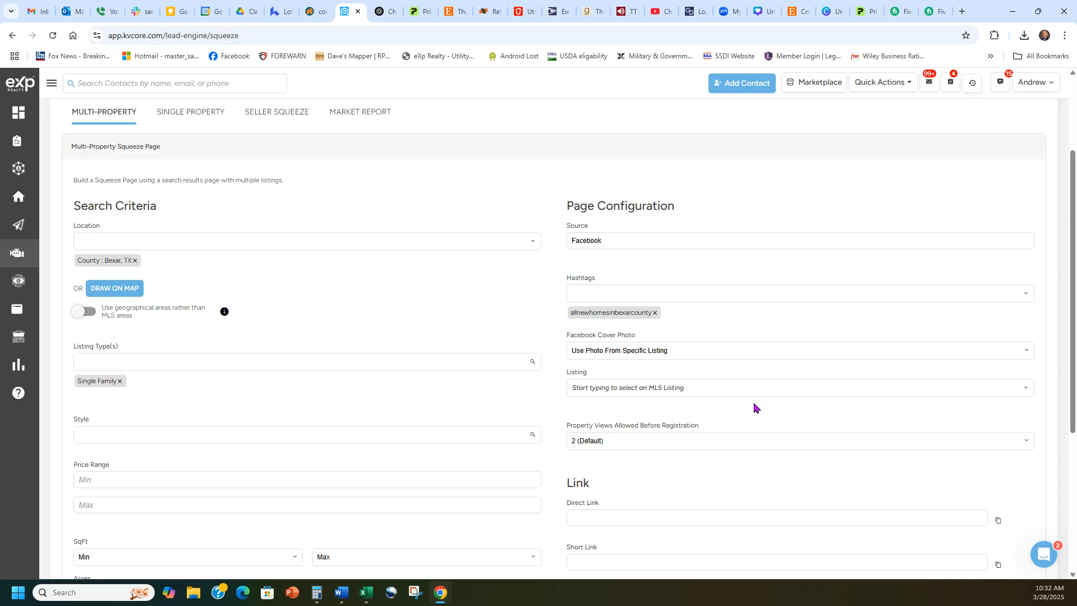
pyautogui.click(688, 351)
pyautogui.click(682, 367)
pyautogui.click(687, 333)
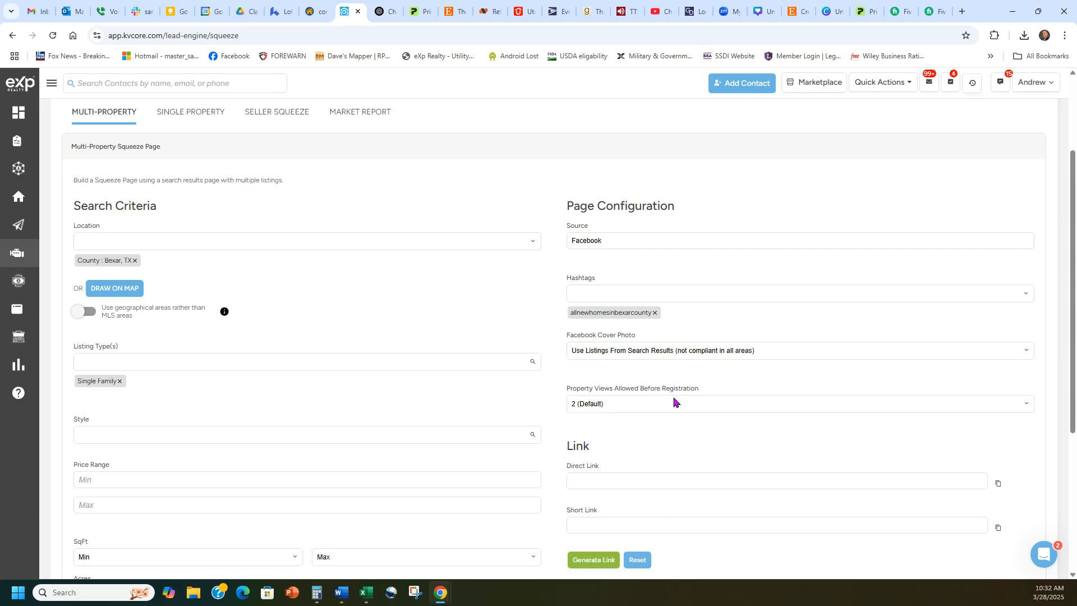
# - Keep property views before registration at 2 (Default) and generate the direct and myre.io short links
pyautogui.scroll(-3, 762, 327)
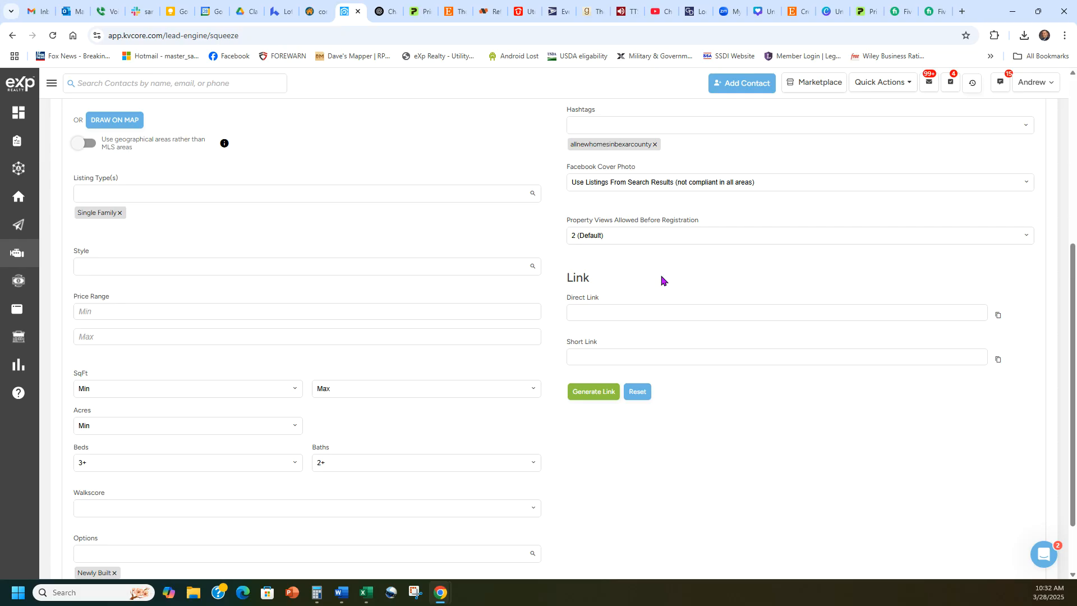
pyautogui.click(733, 214)
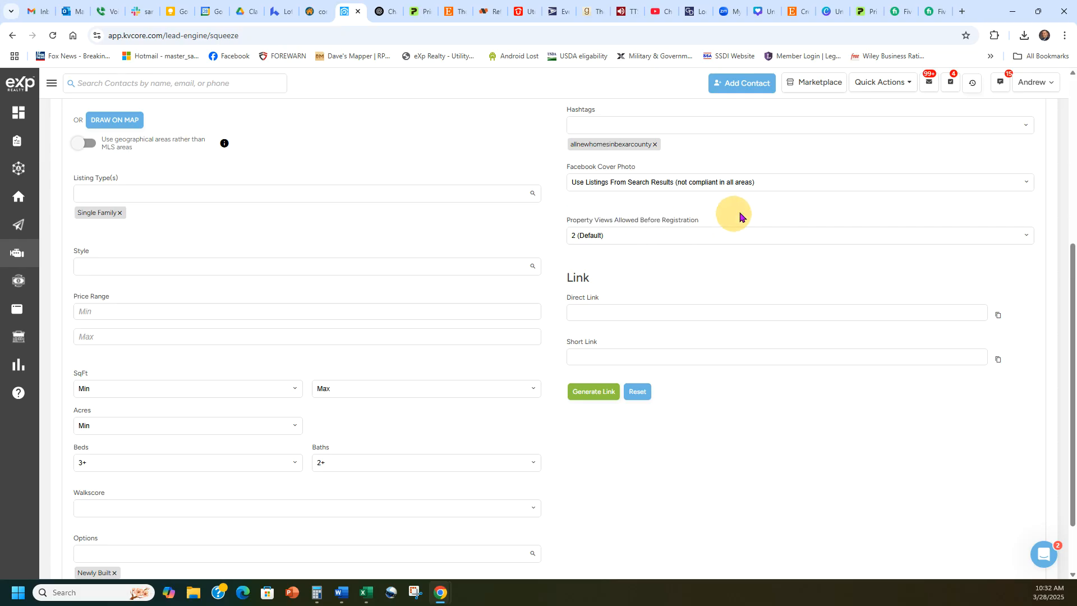
pyautogui.moveTo(734, 215); pyautogui.dragTo(687, 221)
pyautogui.click(701, 222)
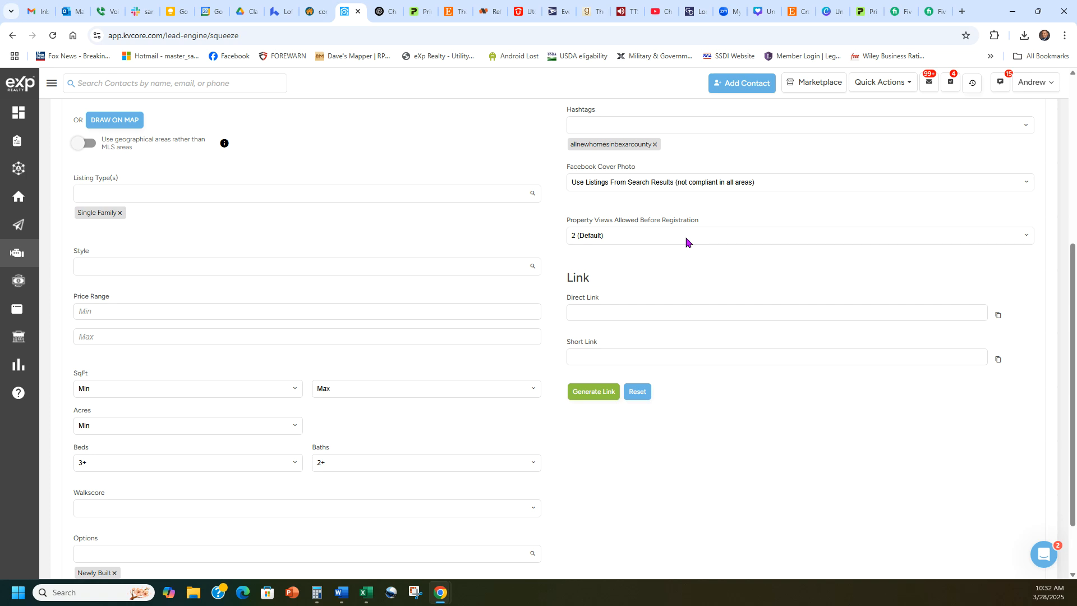
pyautogui.click(641, 232)
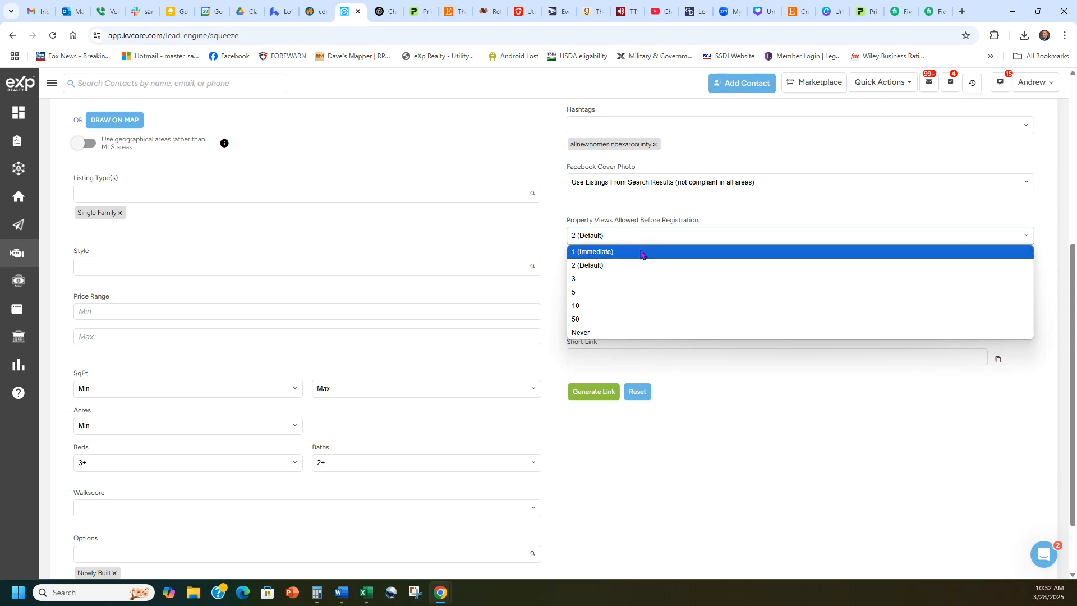
pyautogui.click(743, 211)
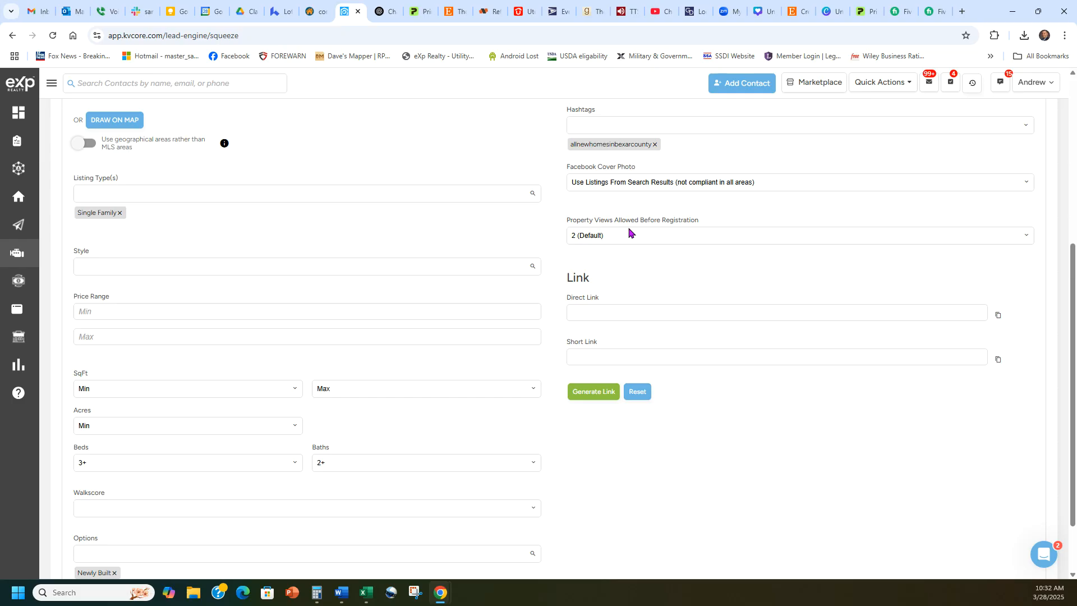
pyautogui.click(587, 398)
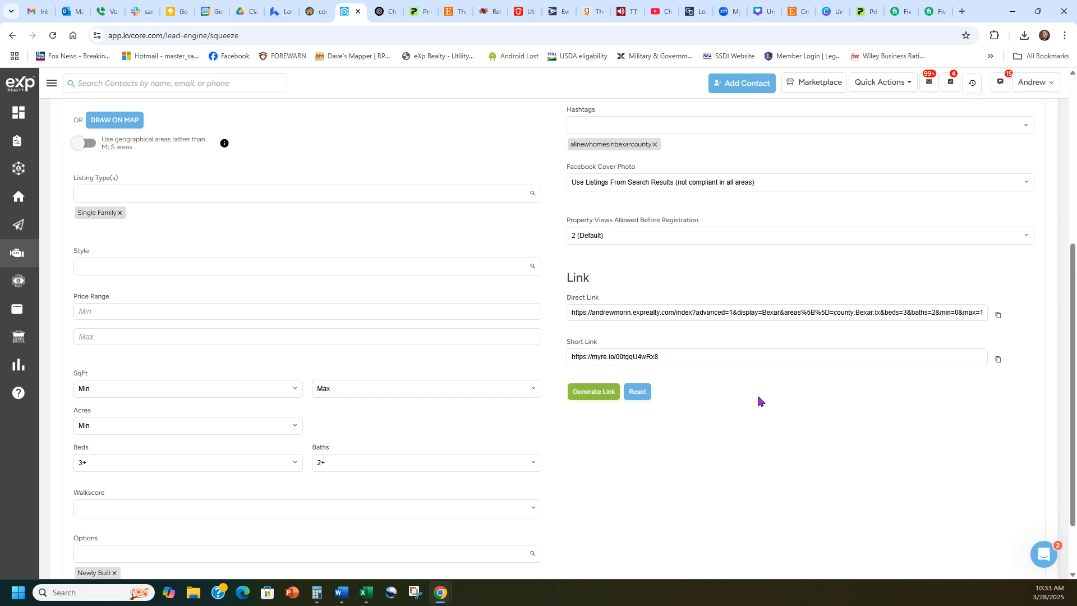
pyautogui.click(997, 360)
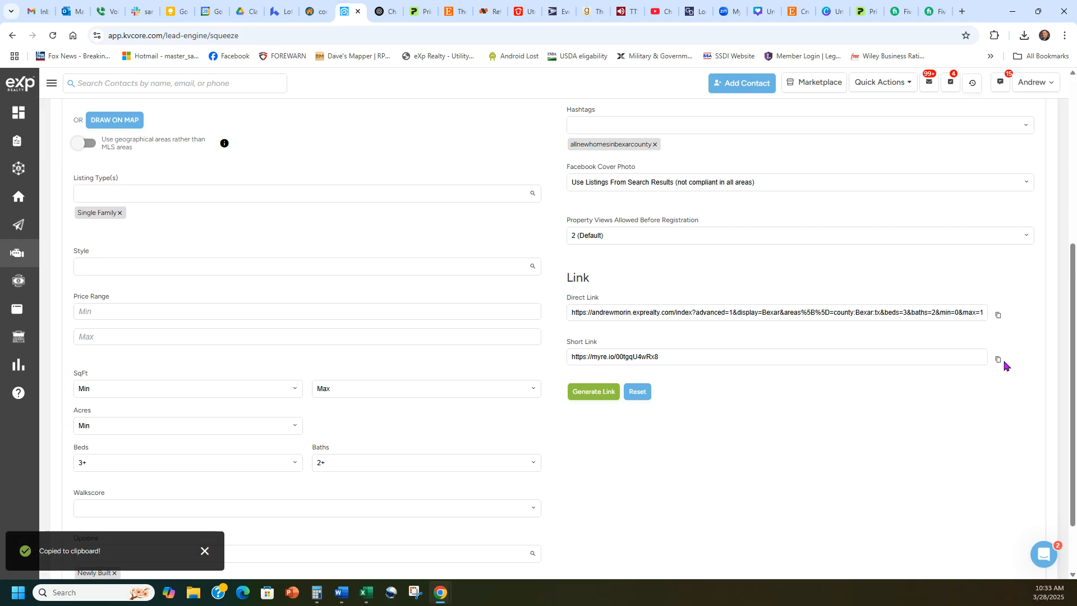
pyautogui.click(961, 11)
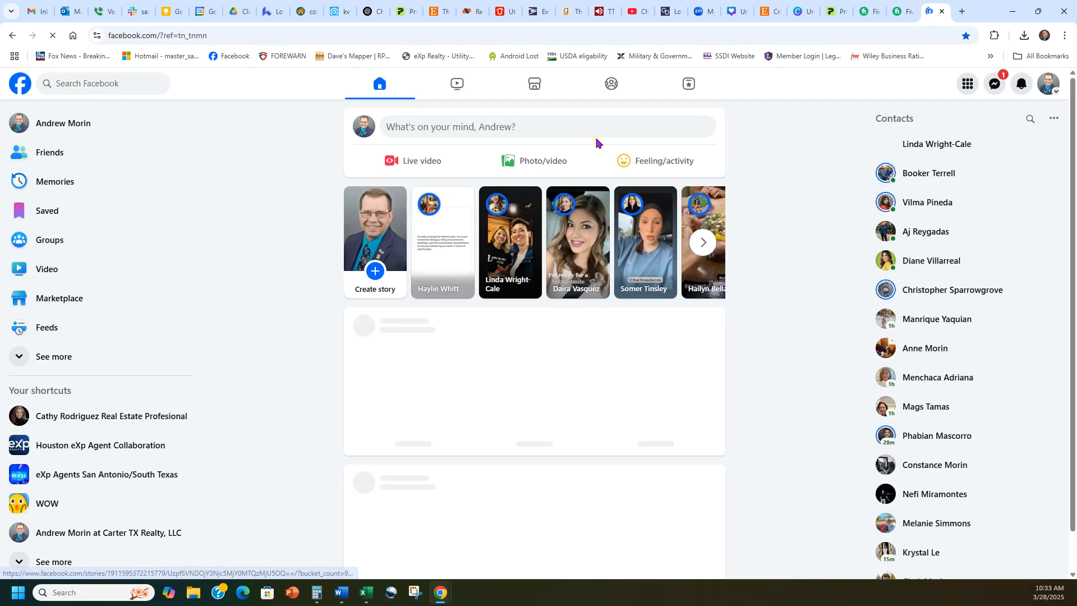
# - Start a Facebook post with the Bexar County new-construction link preview, deleting the URL text
pyautogui.click(590, 131)
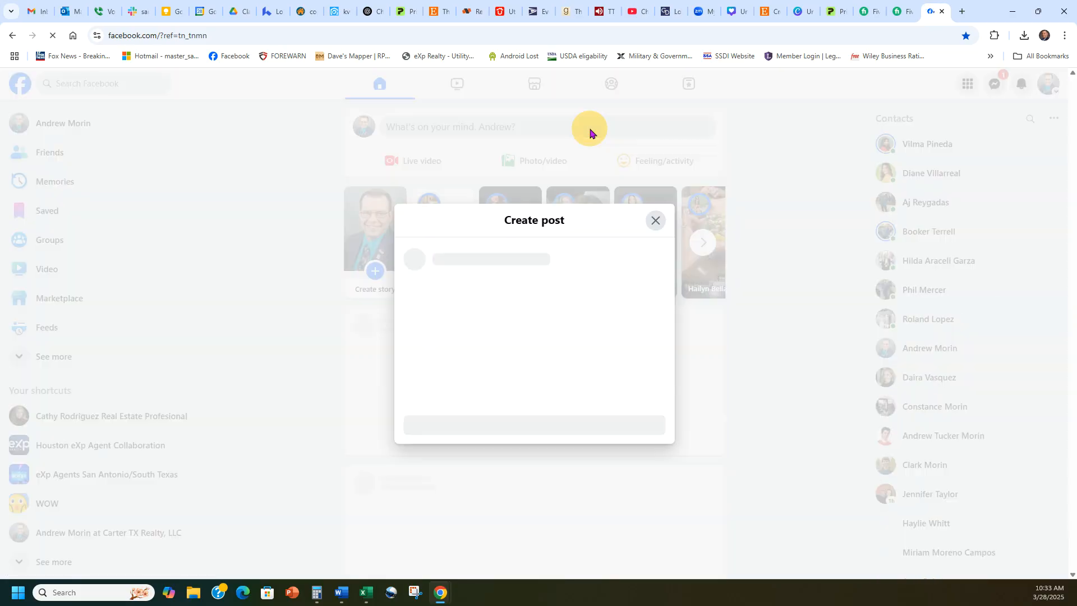
pyautogui.hotkey('ctrl', 'v')
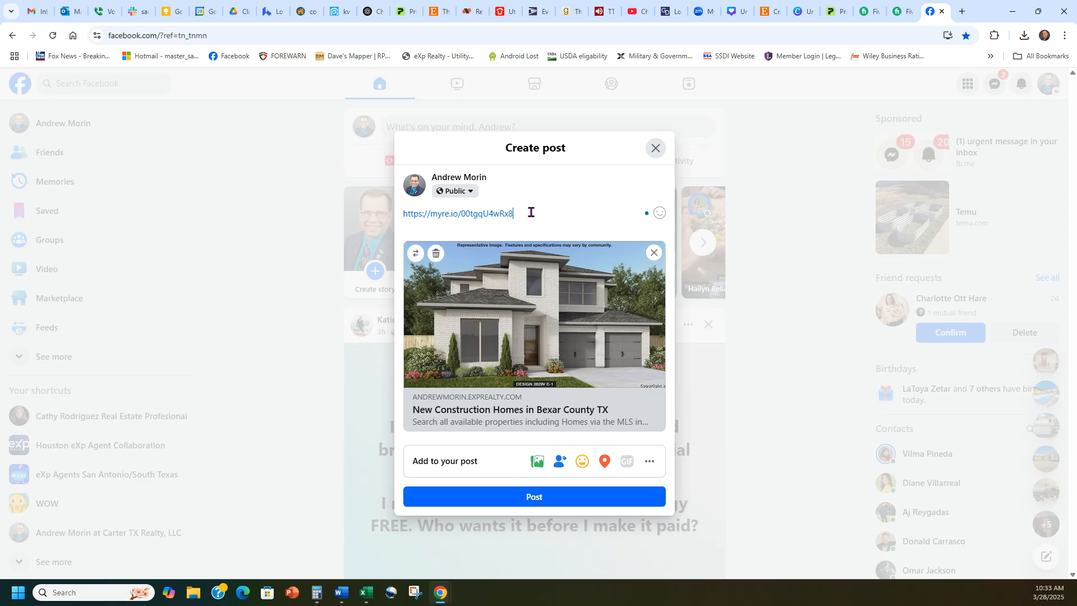
pyautogui.tripleClick(563, 212)
pyautogui.press('BackSpace')
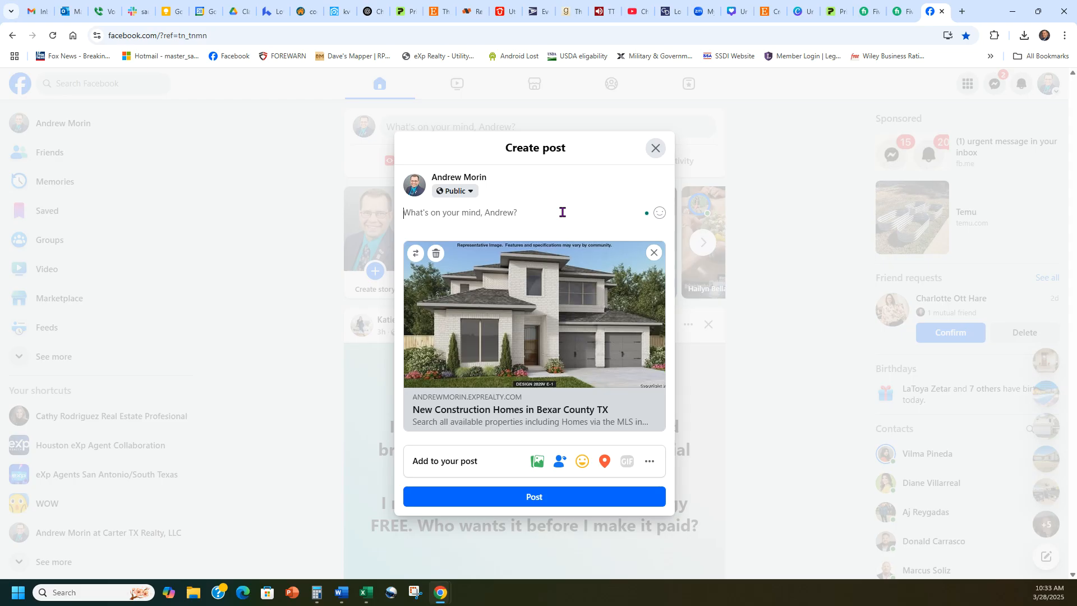
# - Load the myre.io short link in a new browser tab
pyautogui.click(961, 11)
pyautogui.hotkey('ctrl', 'v')
pyautogui.press('Return')
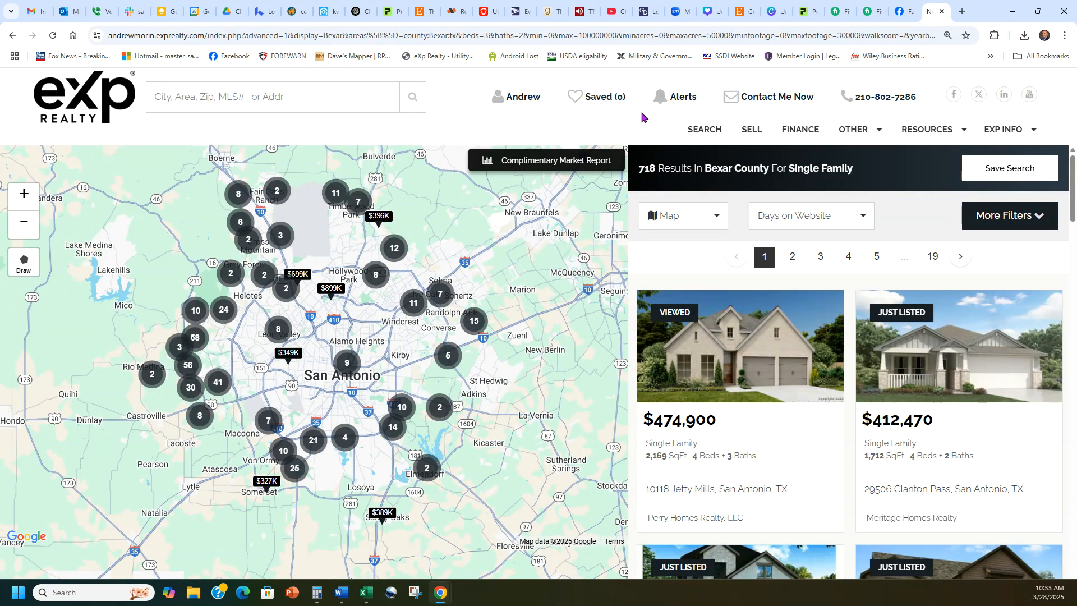
# - Zoom and pan the 718-result Bexar County map to centre Leon Valley
pyautogui.click(24, 220)
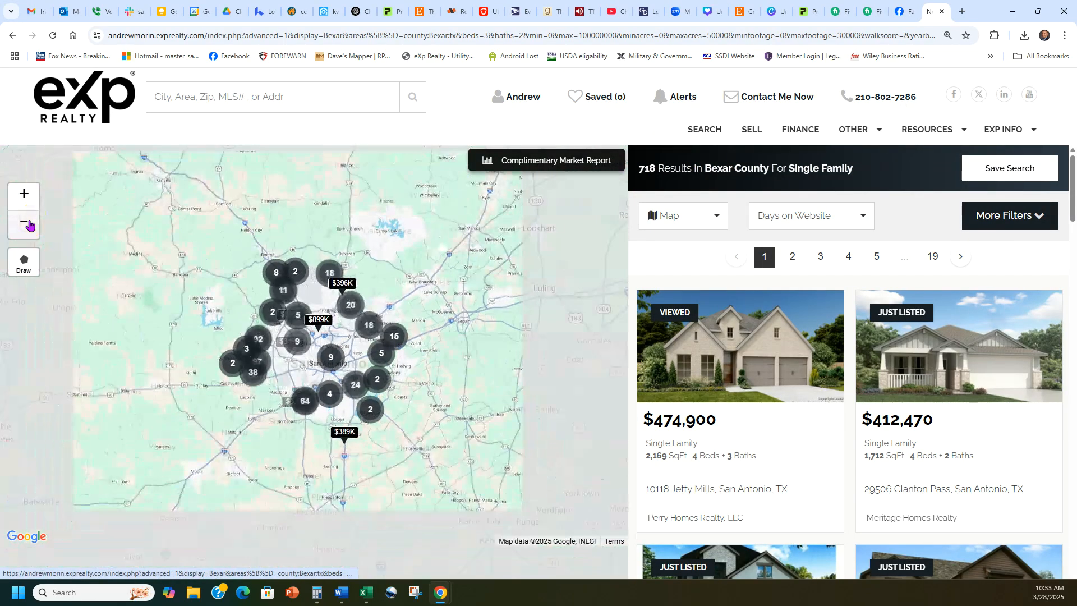
pyautogui.click(28, 202)
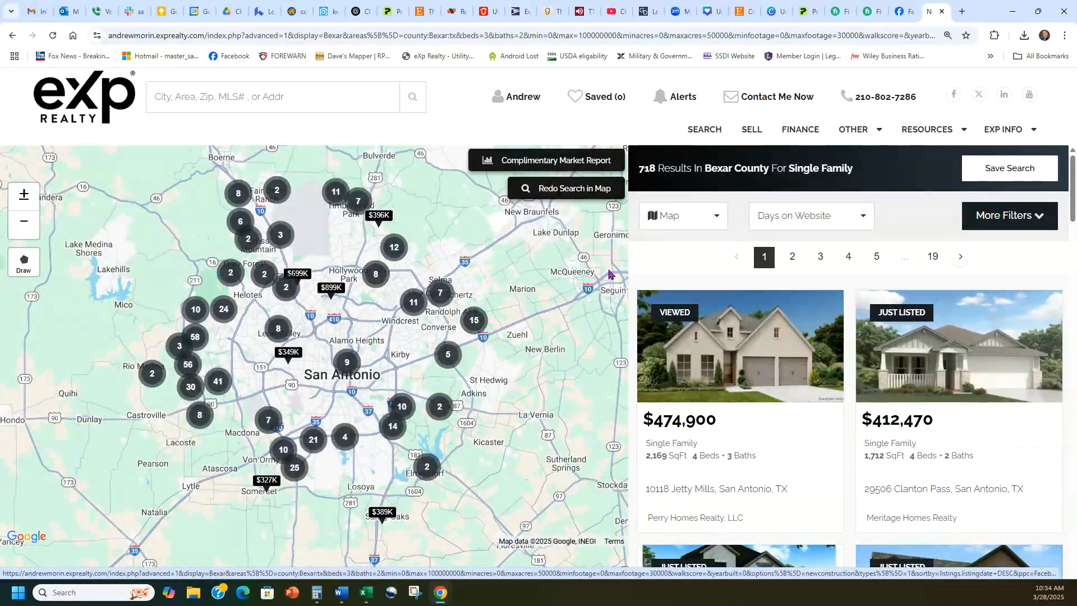
pyautogui.moveTo(634, 168); pyautogui.dragTo(661, 173)
pyautogui.click(661, 174)
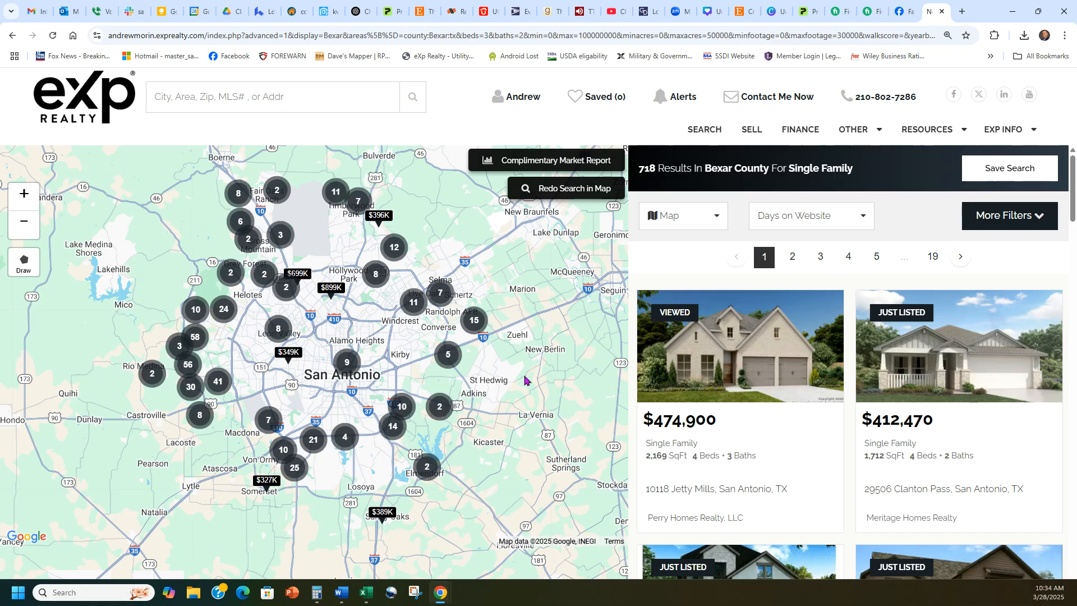
pyautogui.click(24, 193)
pyautogui.click(24, 194)
pyautogui.moveTo(235, 336); pyautogui.dragTo(513, 345)
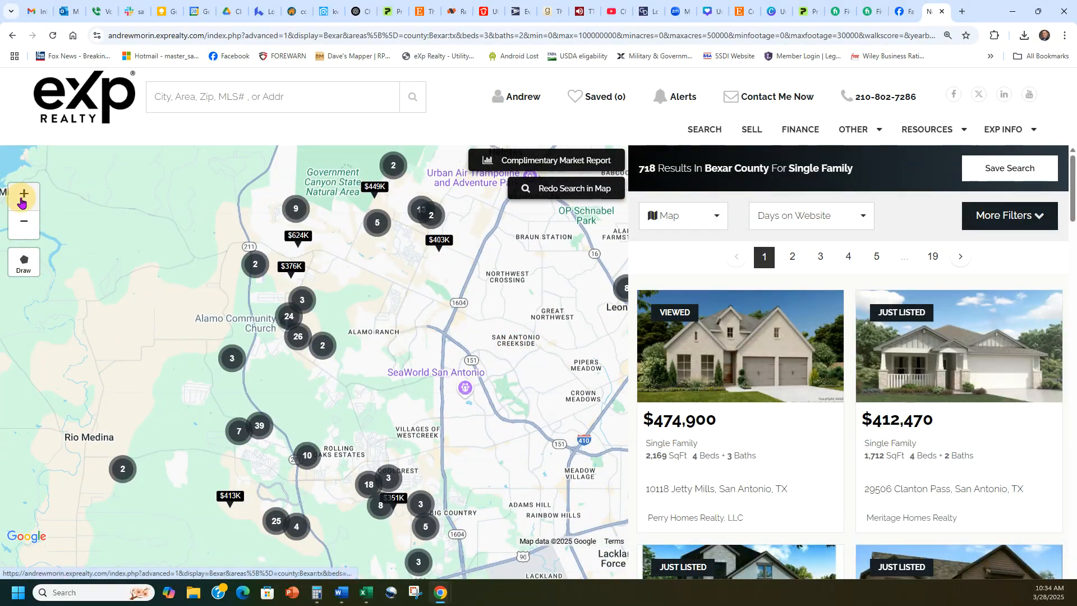
# - Zoom toward Talley Rd, expand the 6-listing cluster, then close the eXp Realty tab
pyautogui.click(23, 196)
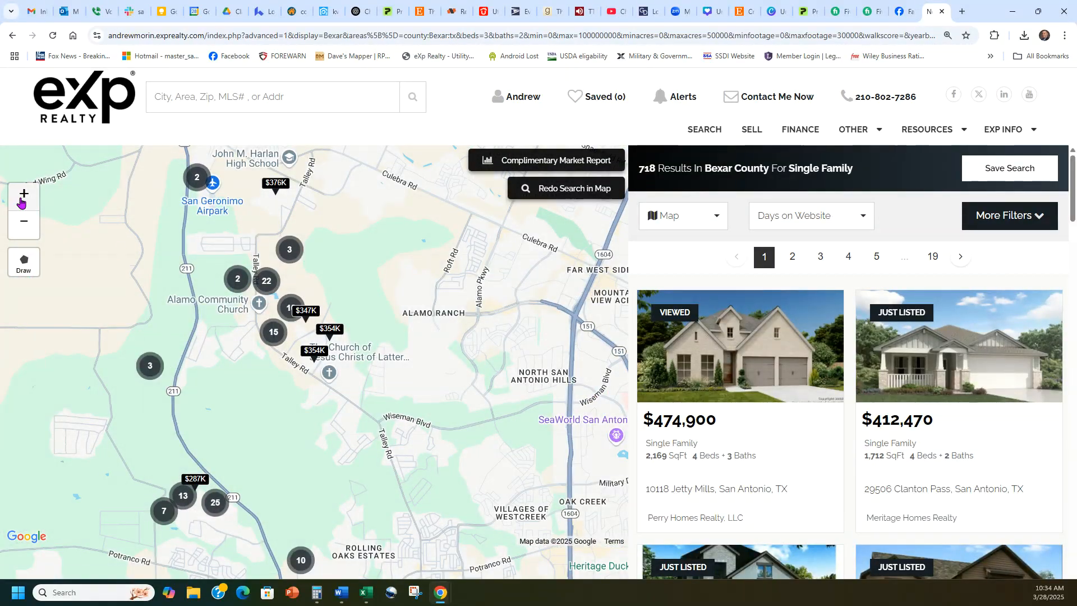
pyautogui.click(22, 197)
pyautogui.click(22, 198)
pyautogui.moveTo(235, 296); pyautogui.dragTo(362, 367)
pyautogui.click(29, 197)
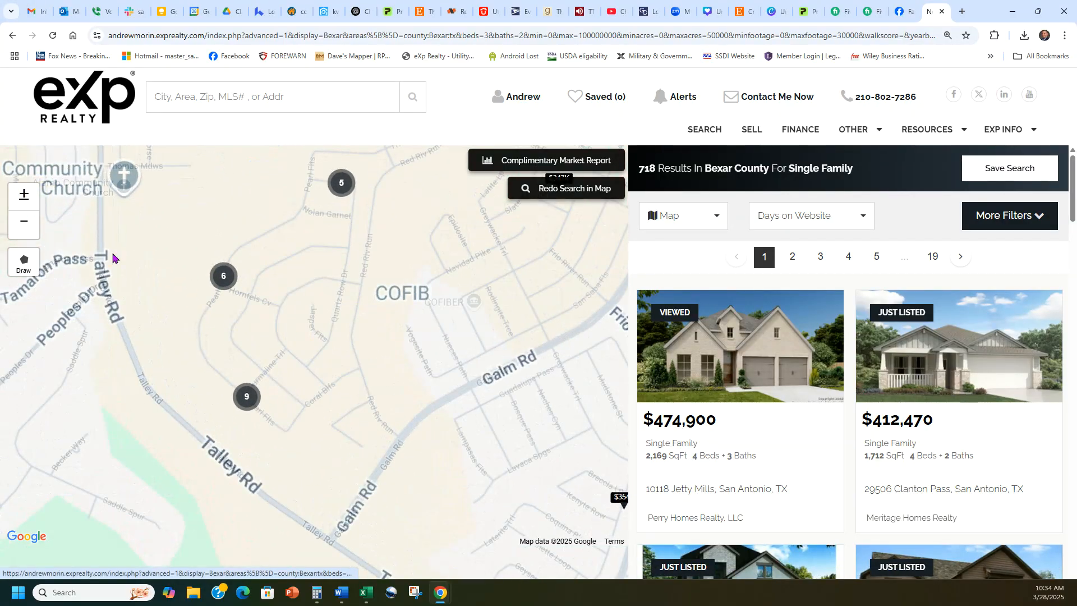
pyautogui.click(223, 275)
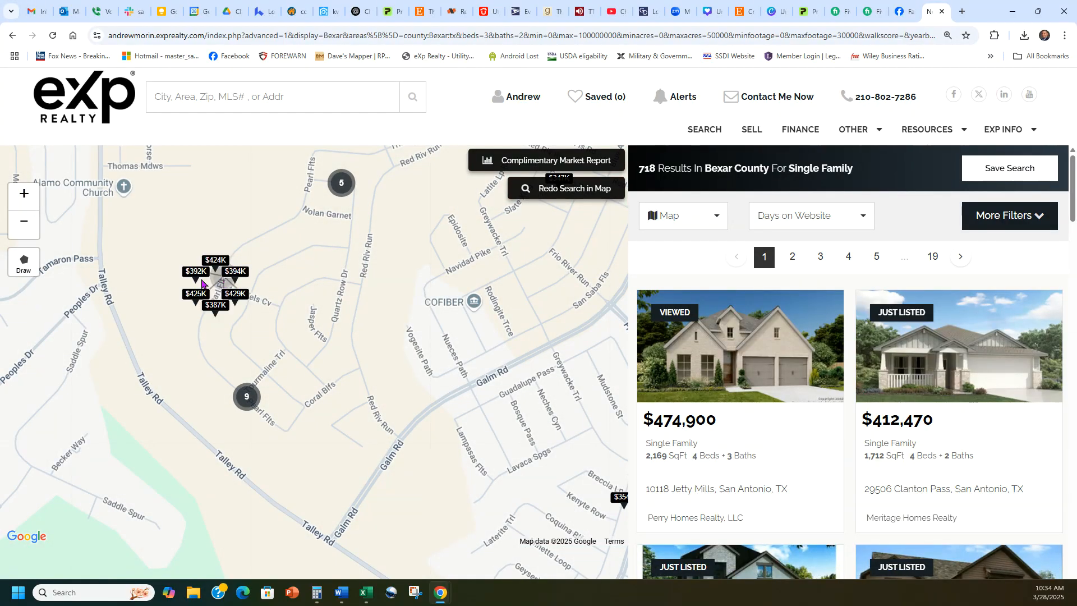
pyautogui.click(367, 335)
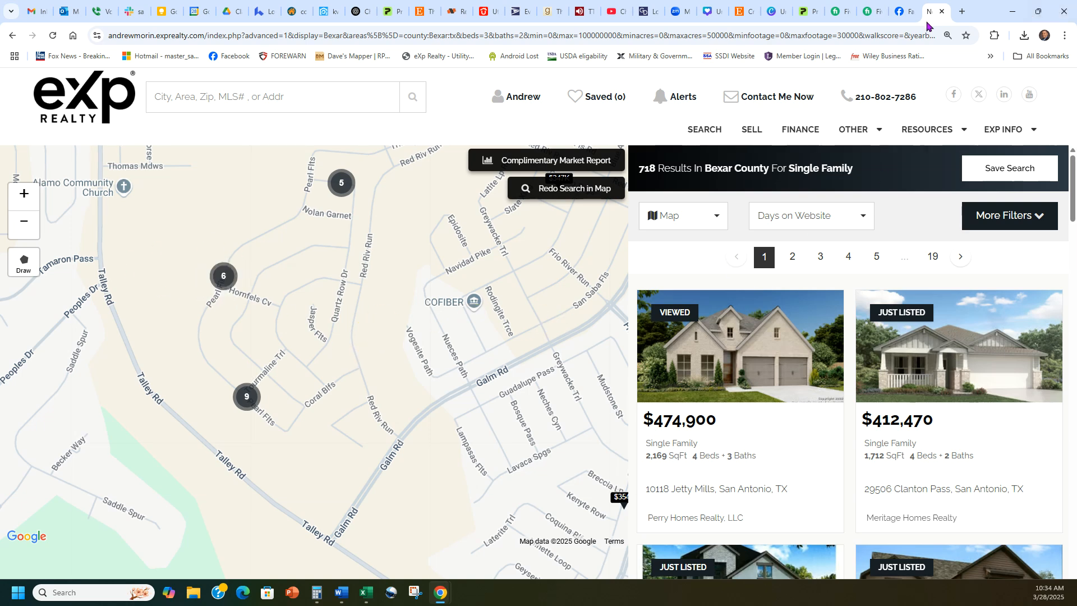
pyautogui.click(941, 12)
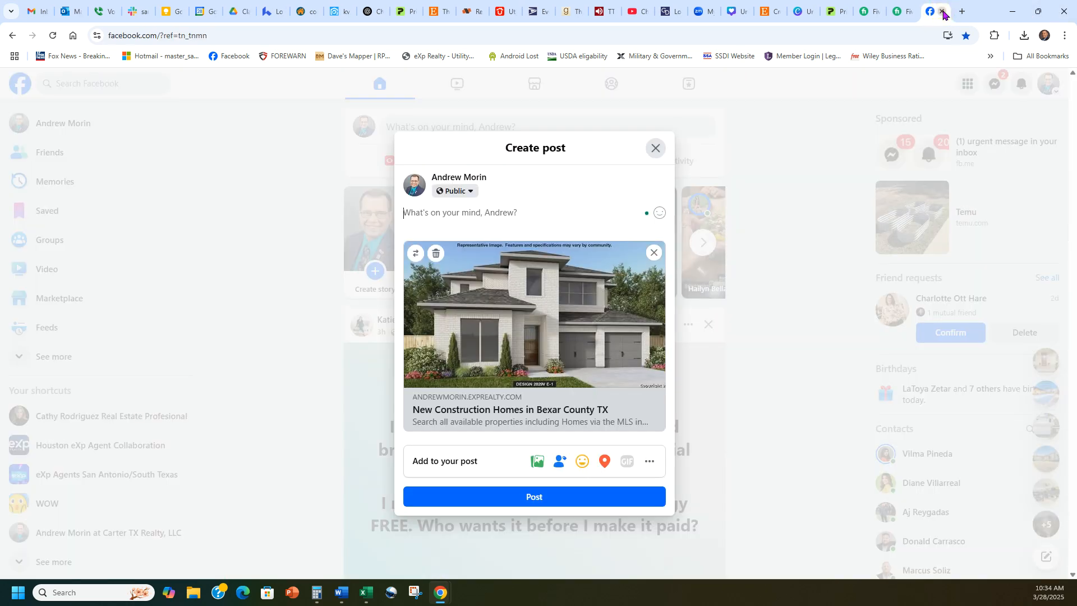
# - Write the two-line Bexar county new-home message offering a FREE list, fixing FREe to FREE
pyautogui.click(495, 211)
pyautogui.write('Are tyou looking for a new home')
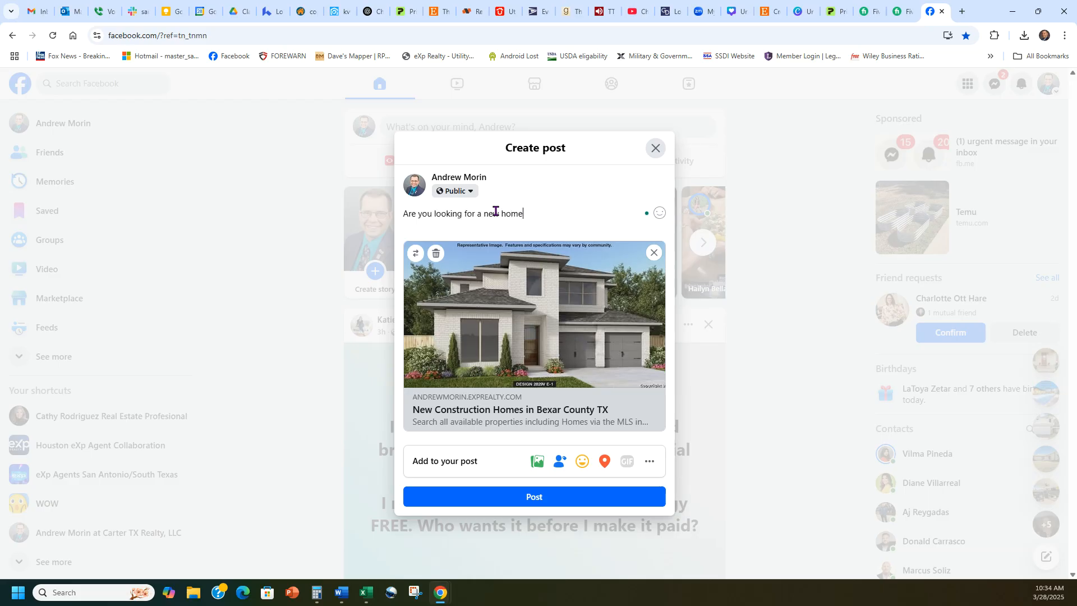
pyautogui.write('xar county? Here')
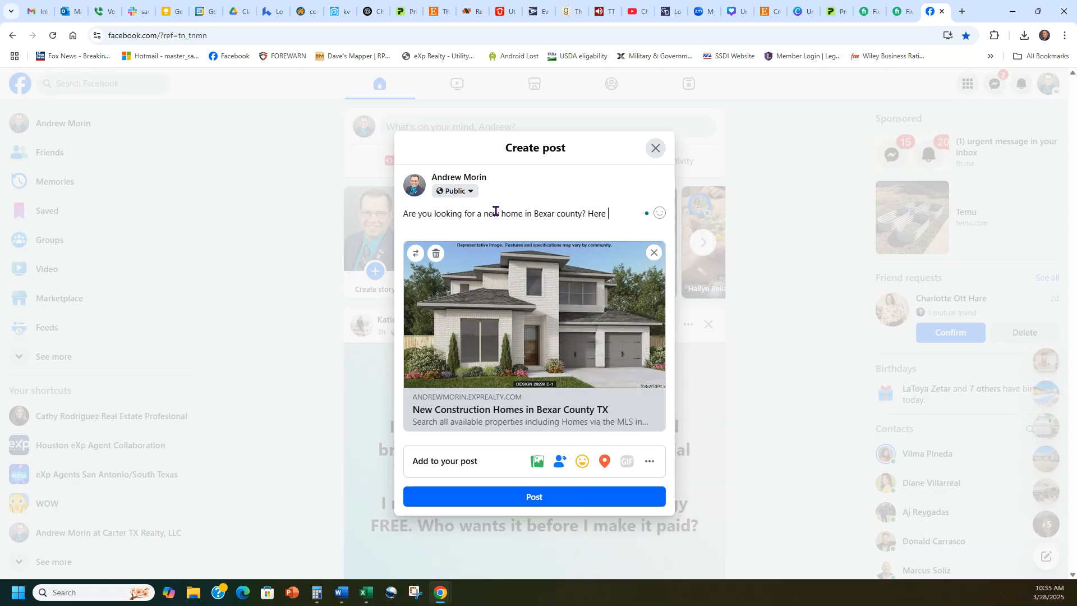
pyautogui.press('Return')
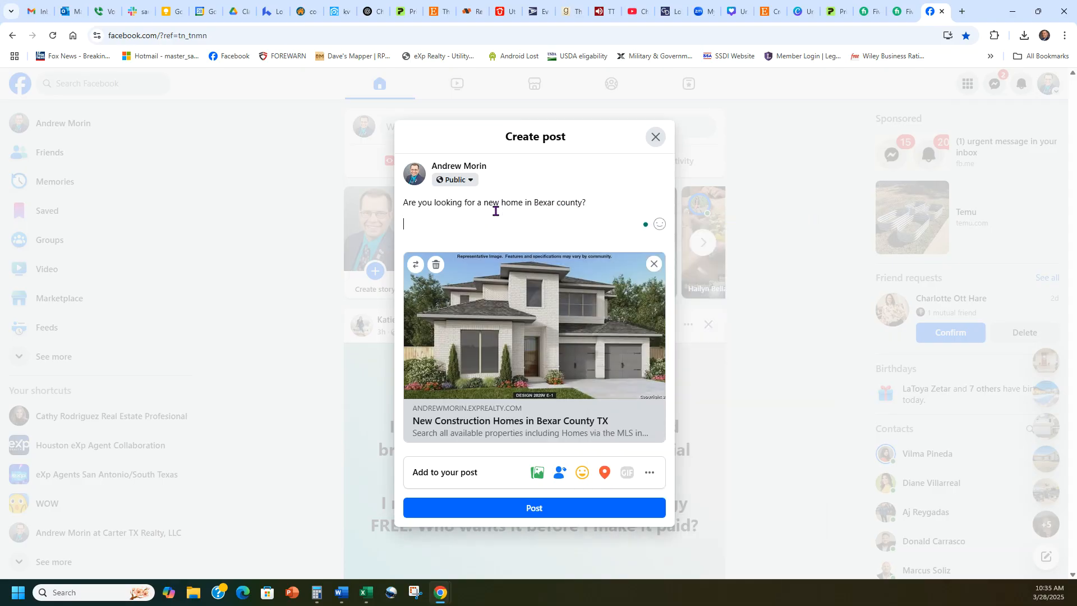
pyautogui.write('Here is a FRE')
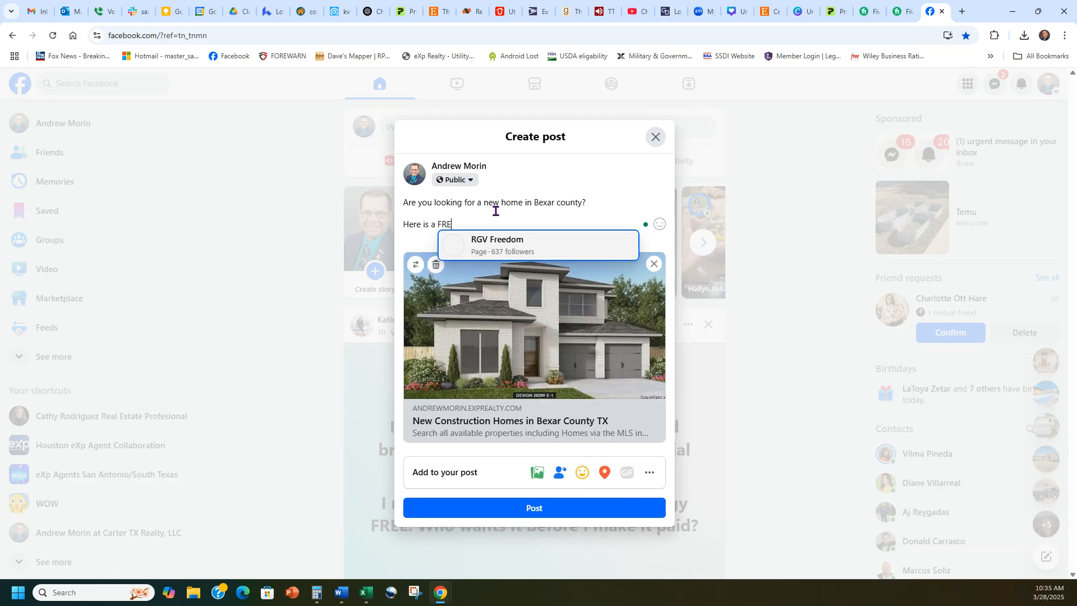
pyautogui.write('e list of the most popula')
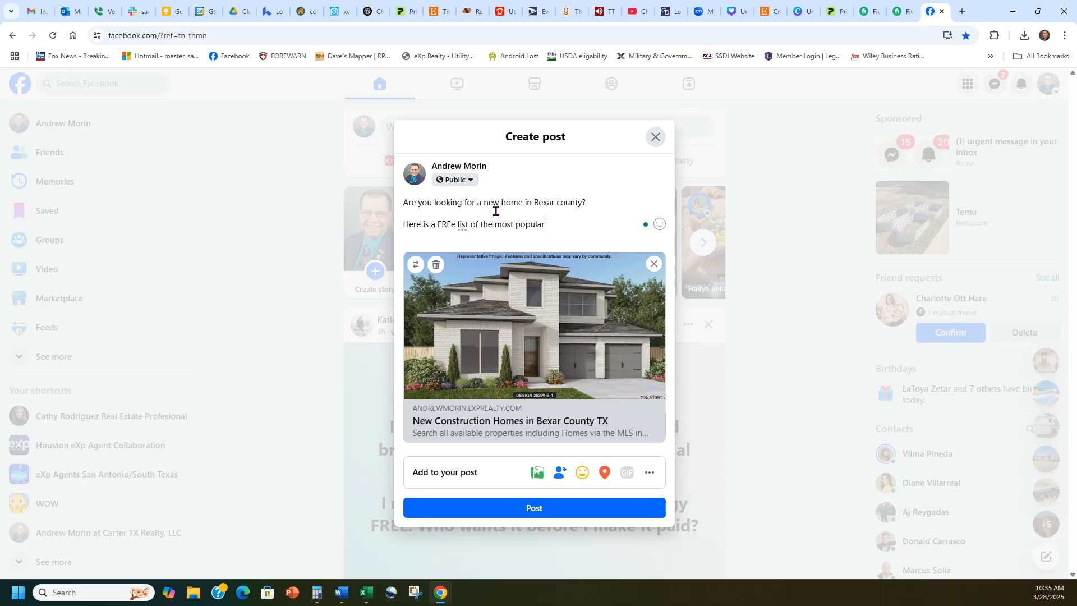
pyautogui.write('rket!')
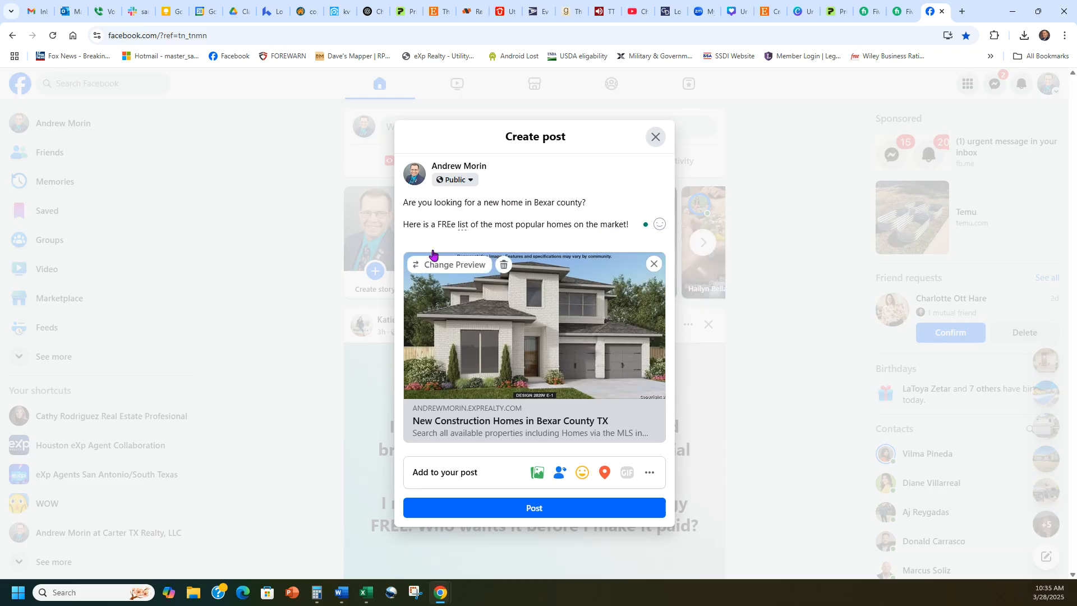
pyautogui.click(456, 223)
pyautogui.press('BackSpace')
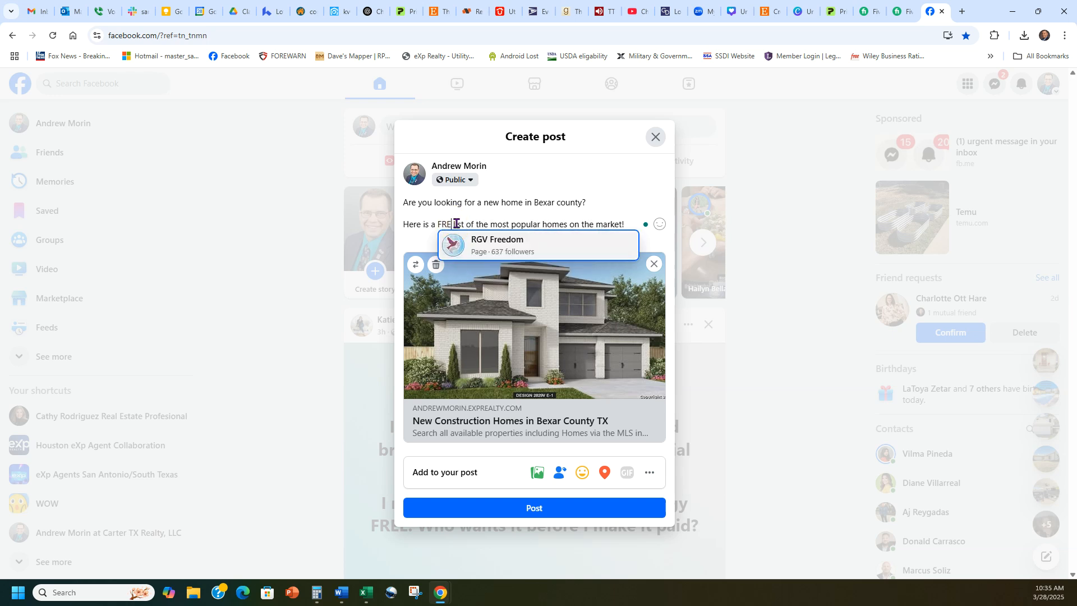
pyautogui.write('E')
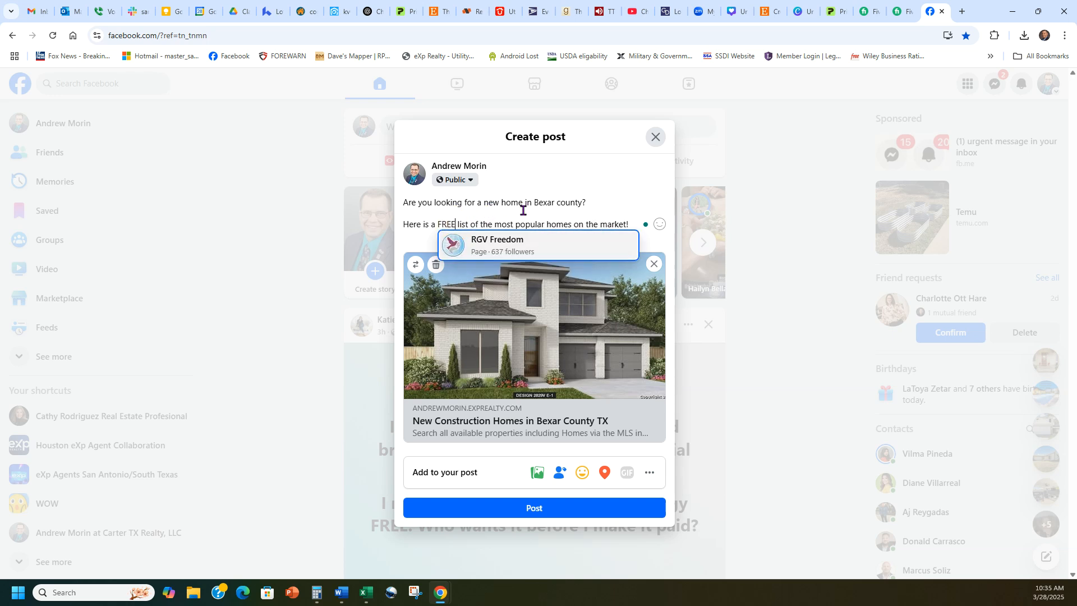
# - Add money-face and house emojis before and after the first line, then publish the post
pyautogui.rightClick(405, 203)
pyautogui.click(426, 215)
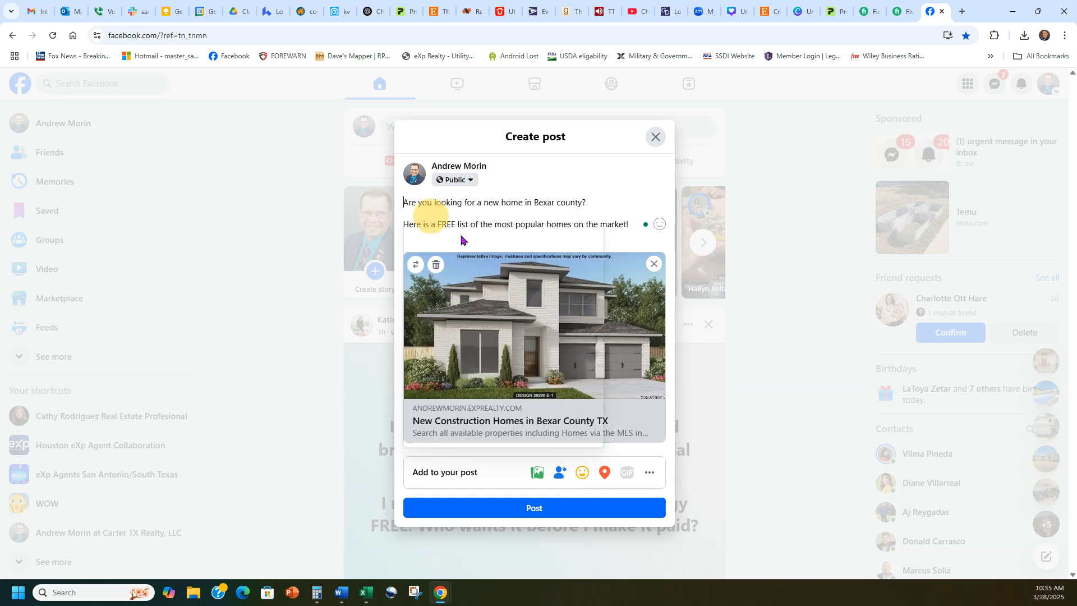
pyautogui.click(489, 328)
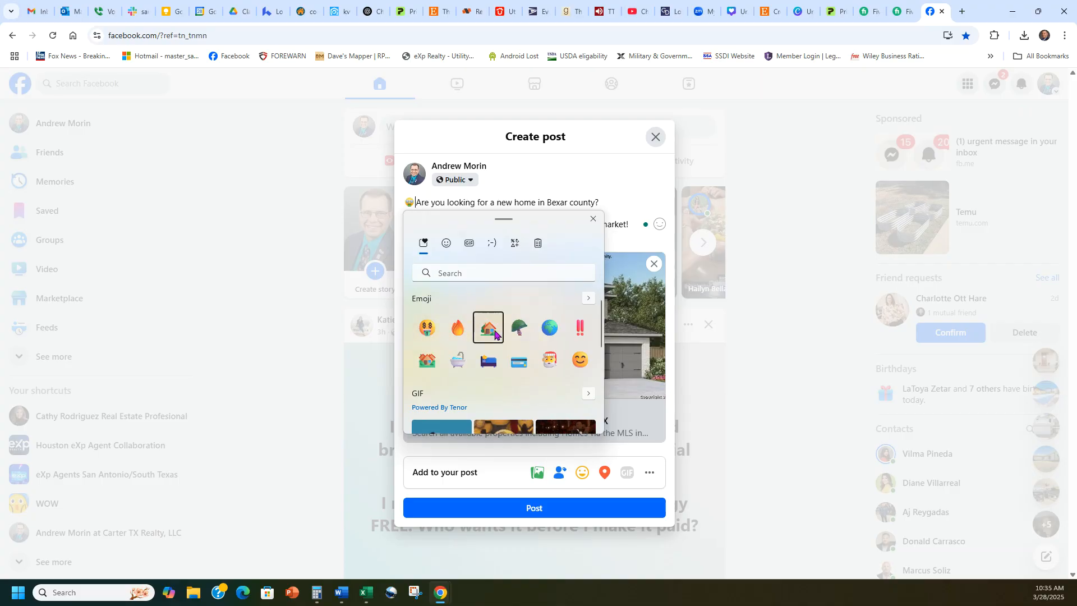
pyautogui.click(451, 208)
pyautogui.moveTo(430, 203); pyautogui.dragTo(406, 206)
pyautogui.hotkey('ctrl', 'c')
pyautogui.click(629, 206)
pyautogui.hotkey('ctrl', 'v')
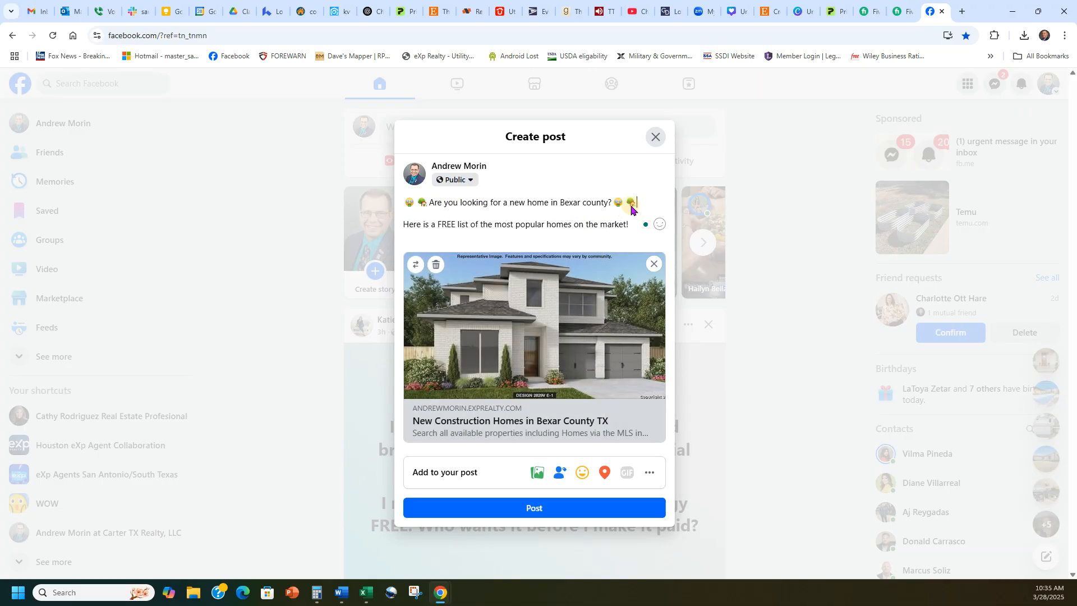
pyautogui.click(609, 241)
pyautogui.click(555, 510)
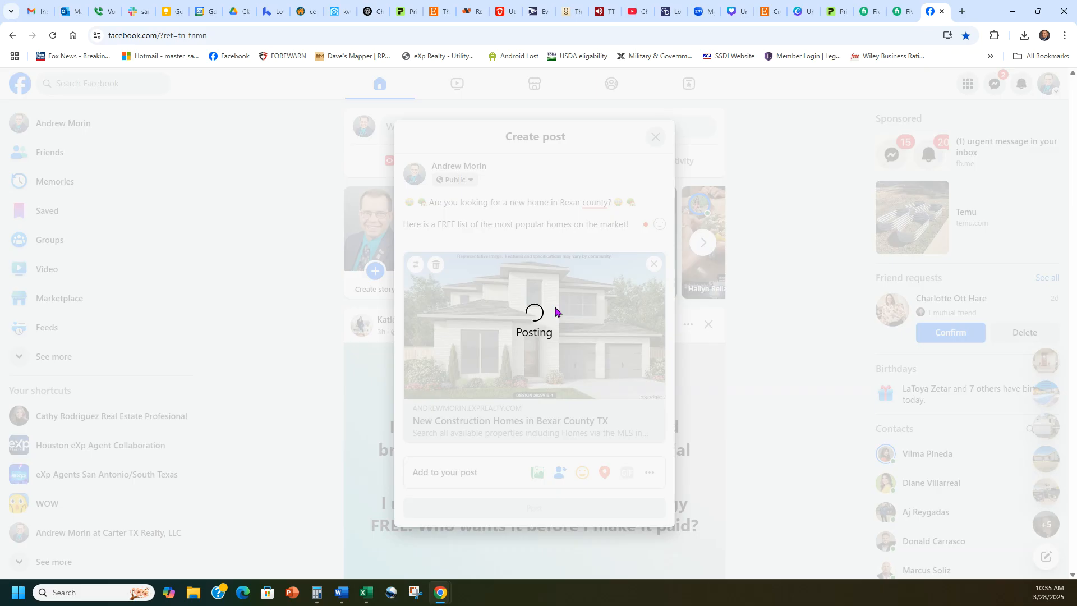
pyautogui.scroll(-3, 639, 281)
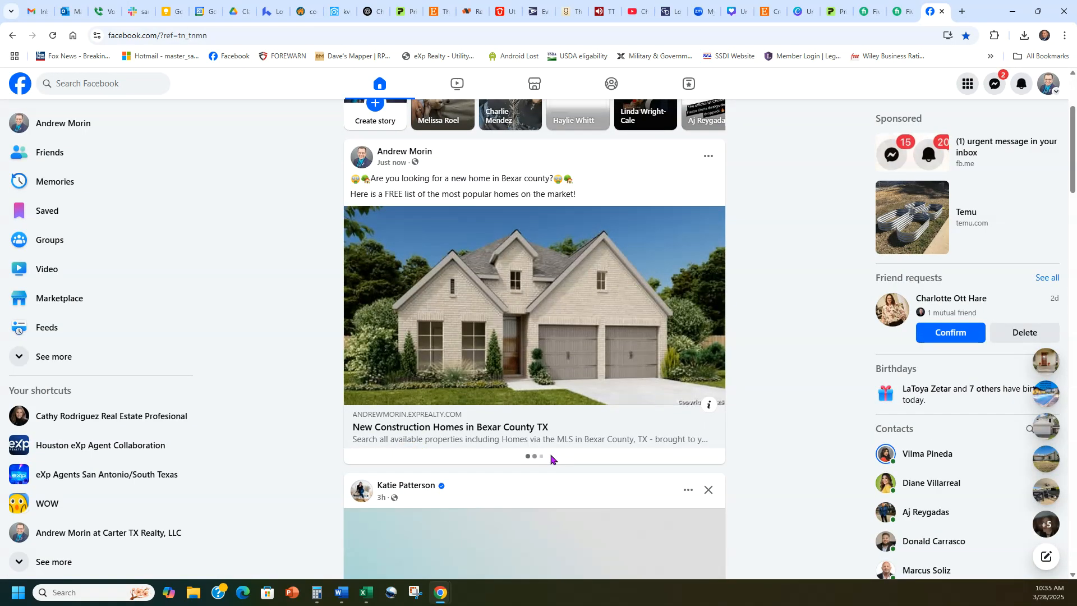
# - Comment 'Contact' with the agent's phone number on the post, like the comment, and close it
pyautogui.click(537, 478)
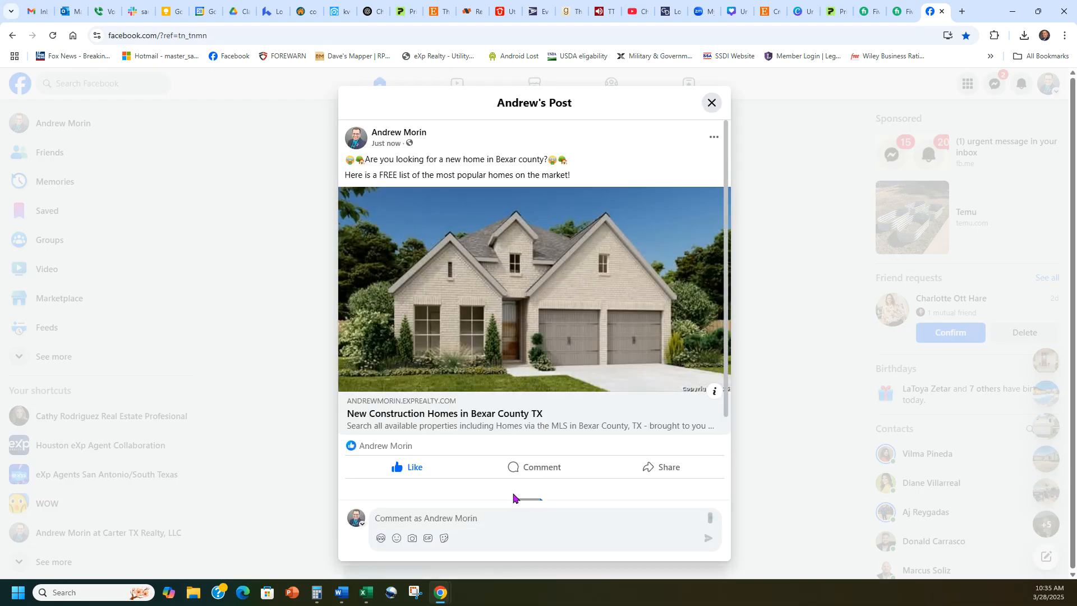
pyautogui.write('These homes')
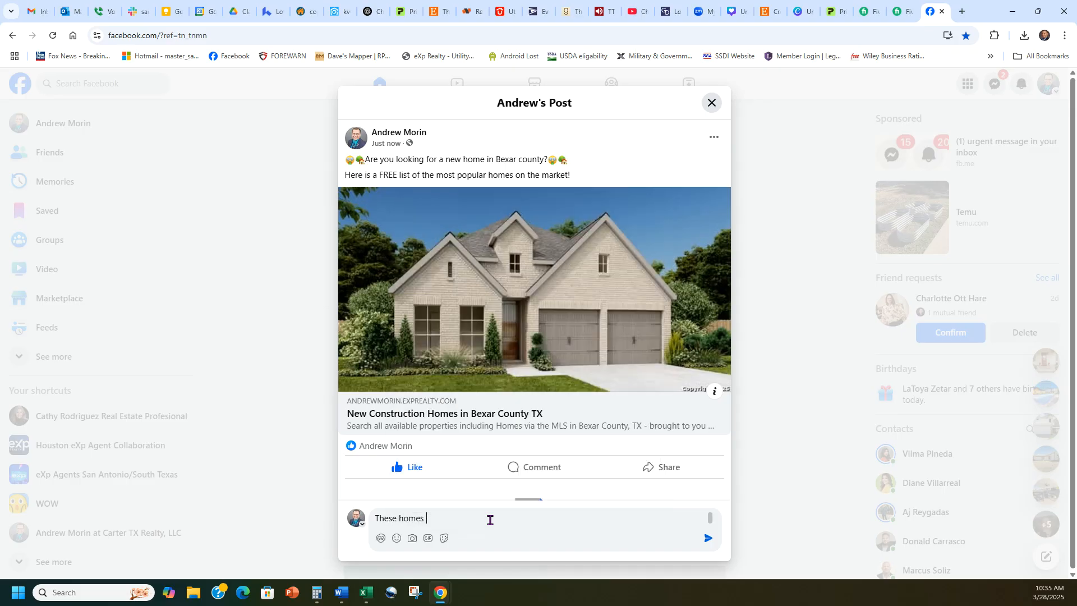
pyautogui.press('BackSpace')
pyautogui.press('BackSpace')
pyautogui.press('BackSpace')
pyautogui.press('BackSpace')
pyautogui.press('BackSpace')
pyautogui.press('BackSpace')
pyautogui.press('BackSpace')
pyautogui.press('BackSpace')
pyautogui.press('BackSpace')
pyautogui.press('BackSpace')
pyautogui.press('BackSpace')
pyautogui.press('BackSpace')
pyautogui.press('BackSpace')
pyautogui.press('BackSpace')
pyautogui.press('BackSpace')
pyautogui.press('BackSpace')
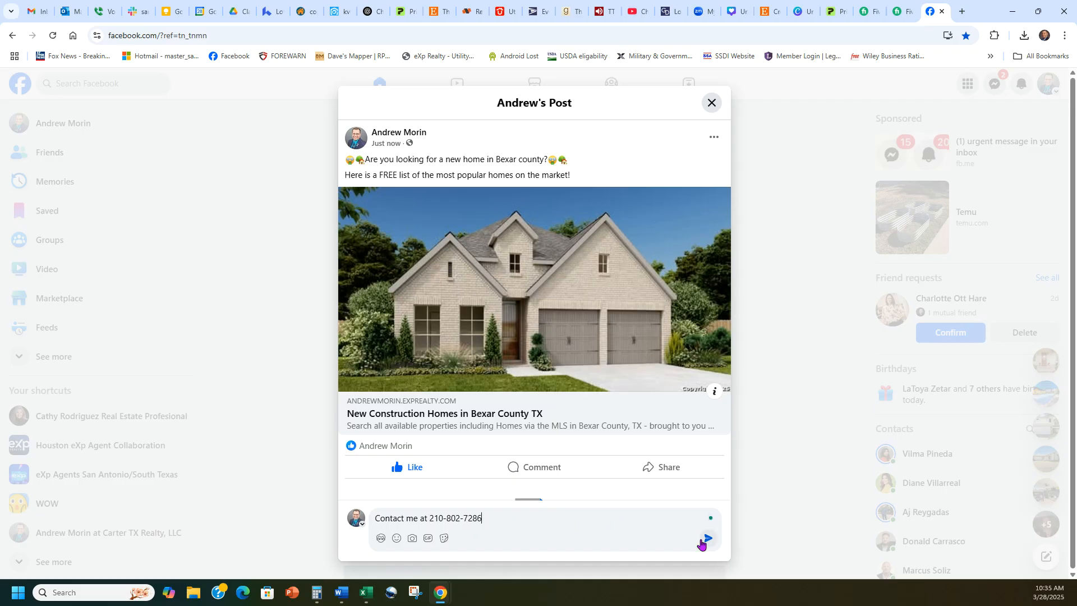
pyautogui.click(707, 537)
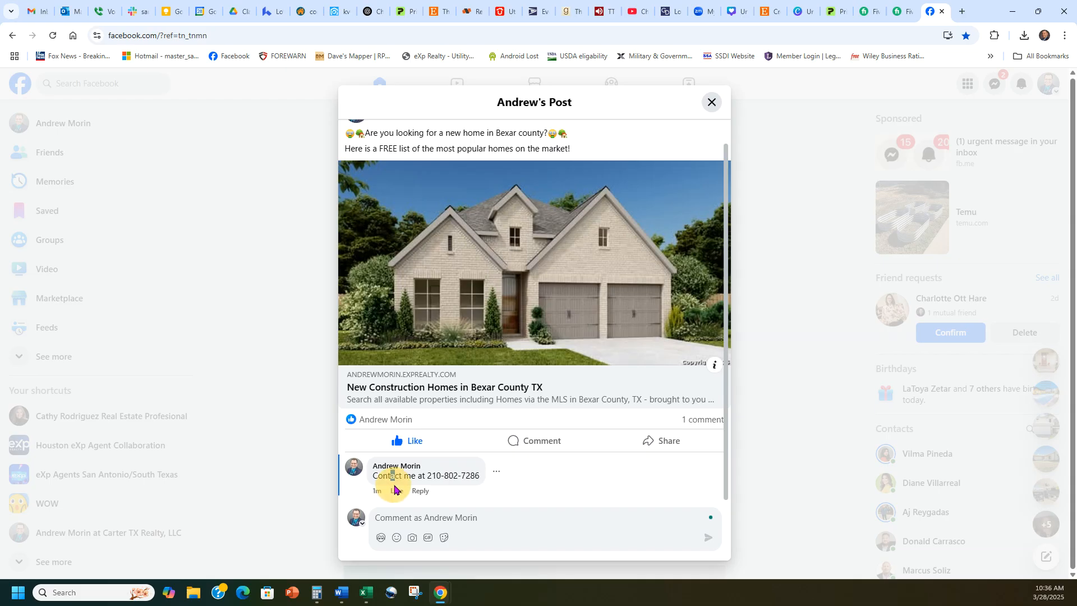
pyautogui.click(397, 491)
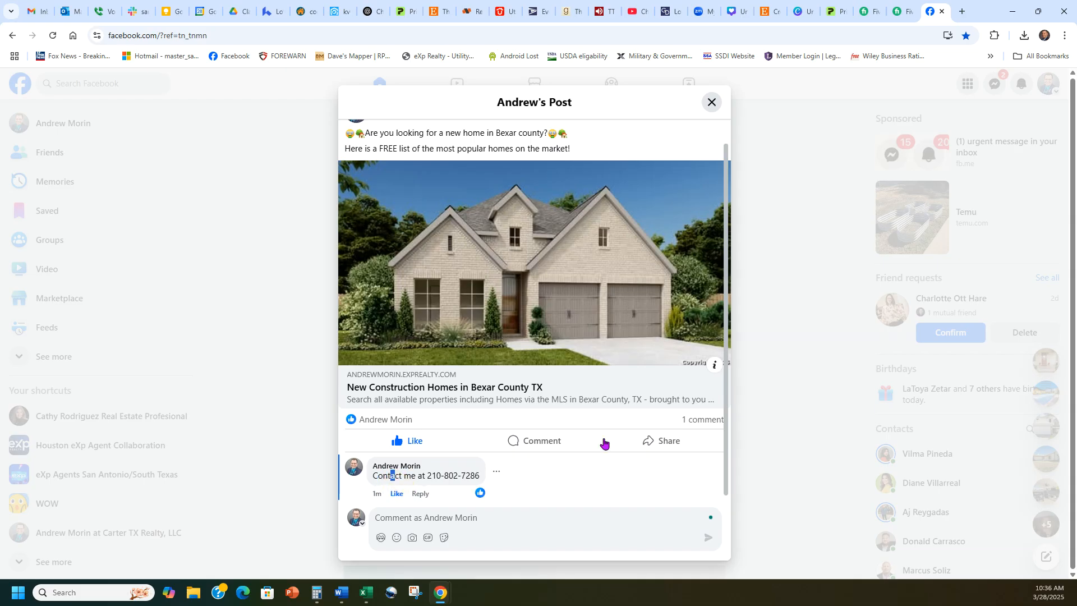
pyautogui.click(711, 102)
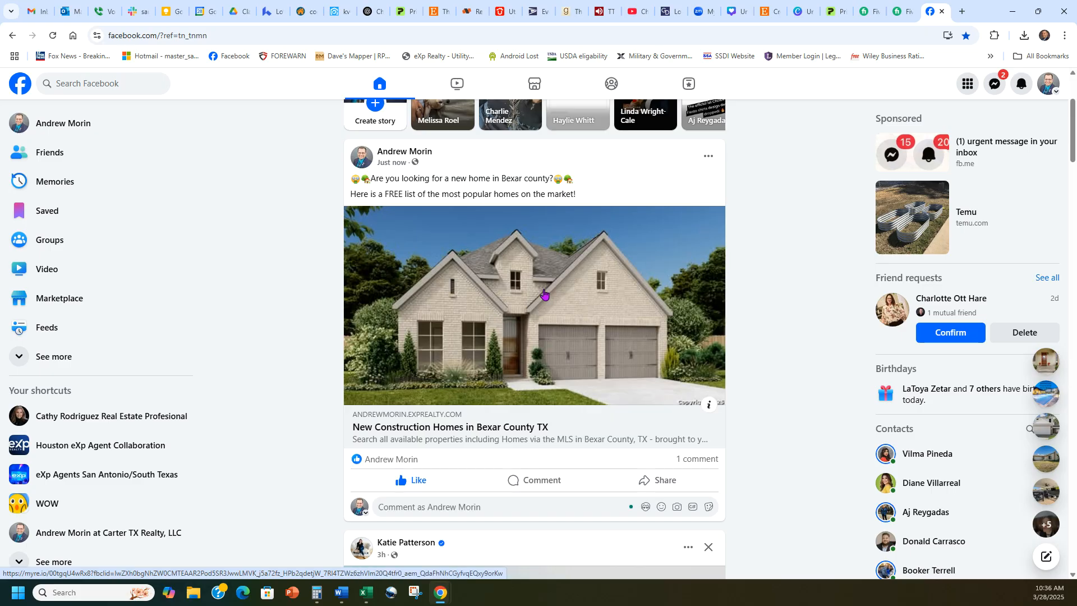
# - Review the squeeze page's Link section in kvCORE, then show the Google apps list in a new tab
pyautogui.click(331, 7)
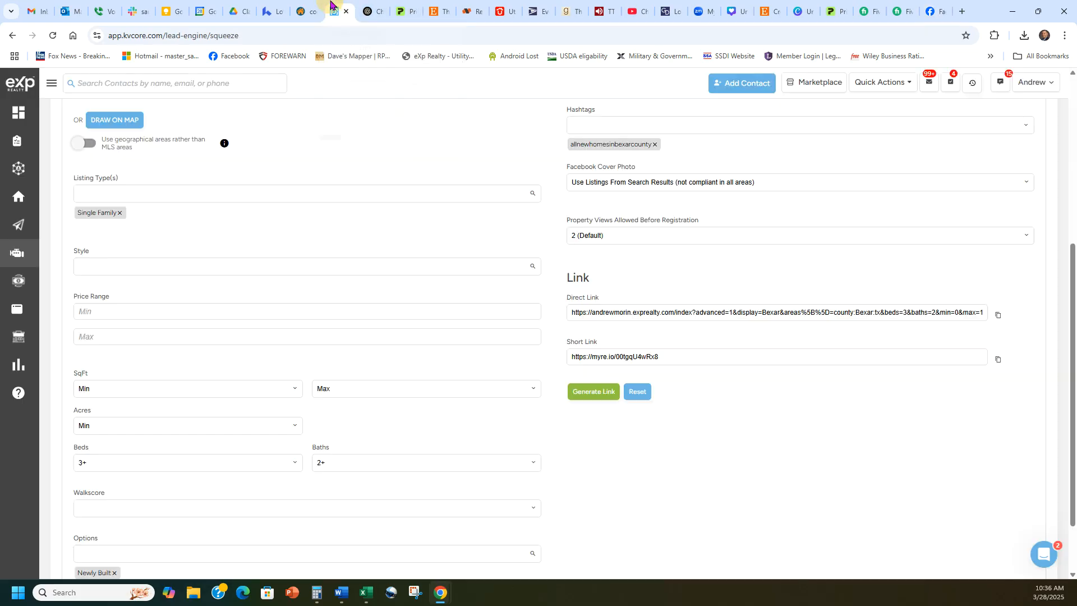
pyautogui.scroll(3, 794, 462)
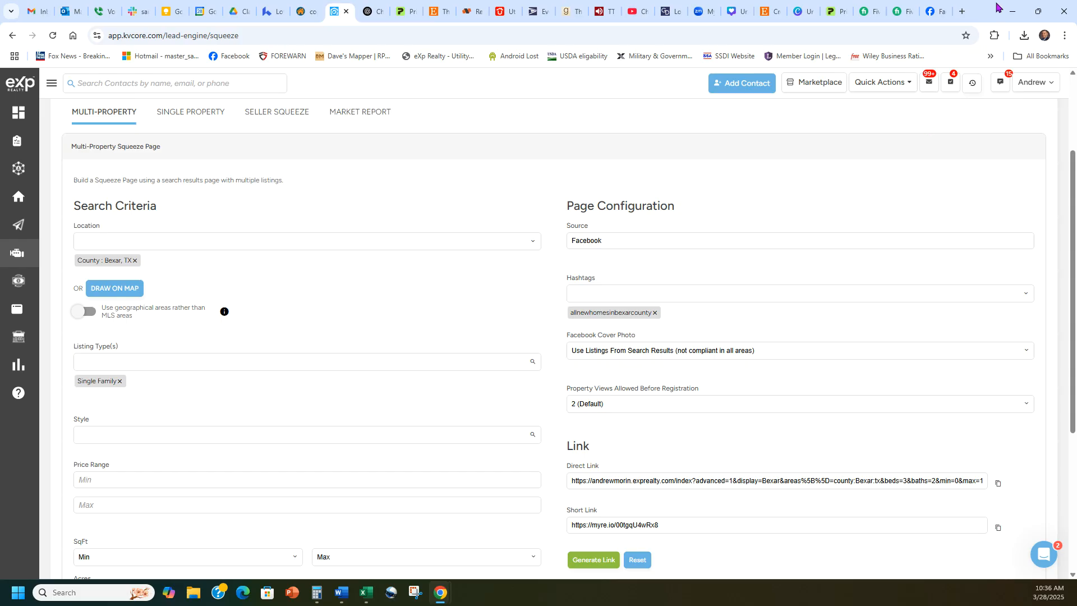
pyautogui.click(961, 11)
pyautogui.click(1032, 88)
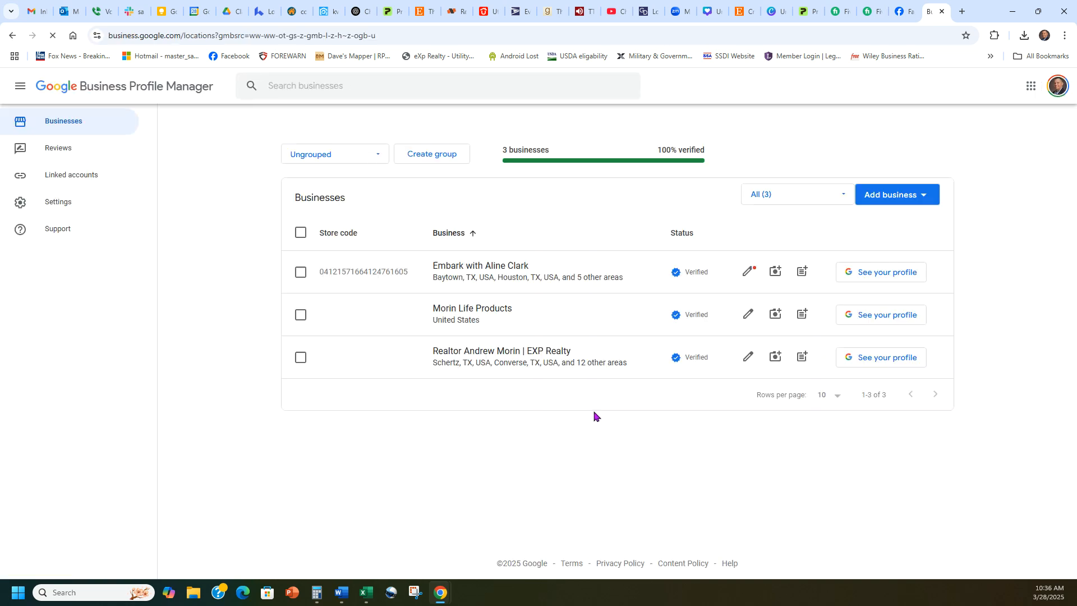
# - Open the EXP Realty business profile and choose Add update
pyautogui.click(510, 354)
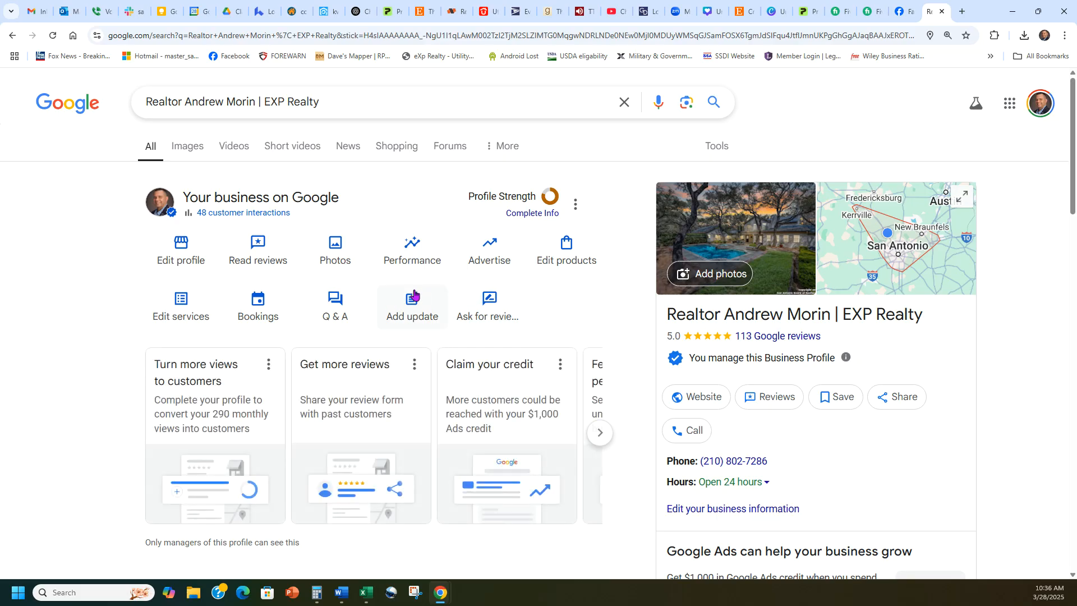
pyautogui.click(400, 310)
# - Start a regular update and set its button to Learn more
pyautogui.click(435, 180)
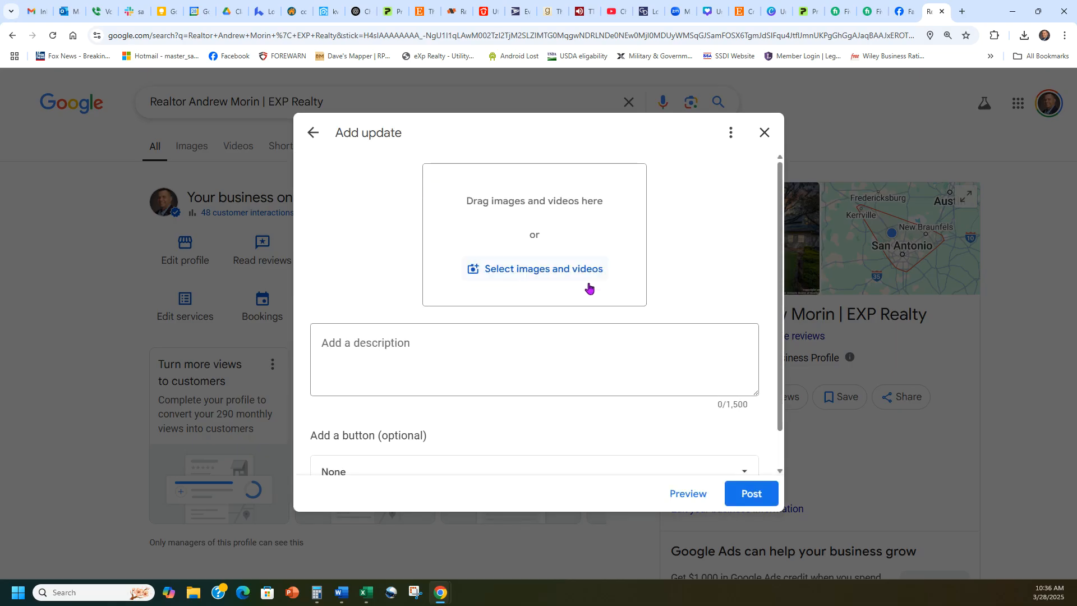
pyautogui.scroll(-1, 662, 302)
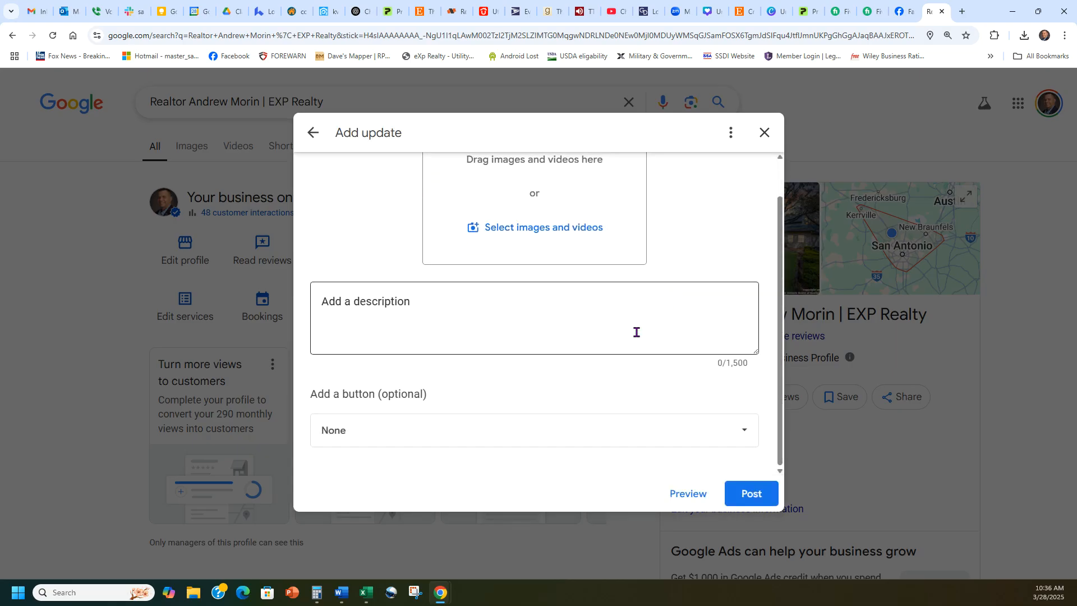
pyautogui.click(460, 428)
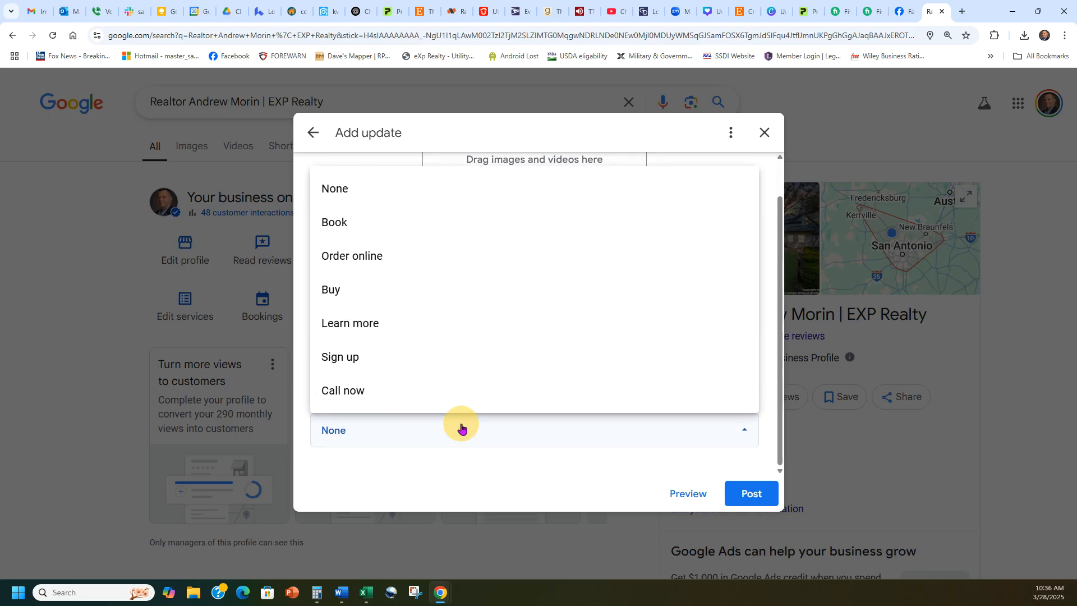
pyautogui.click(394, 322)
pyautogui.scroll(-1, 432, 432)
pyautogui.click(434, 431)
pyautogui.hotkey('ctrl', 'z')
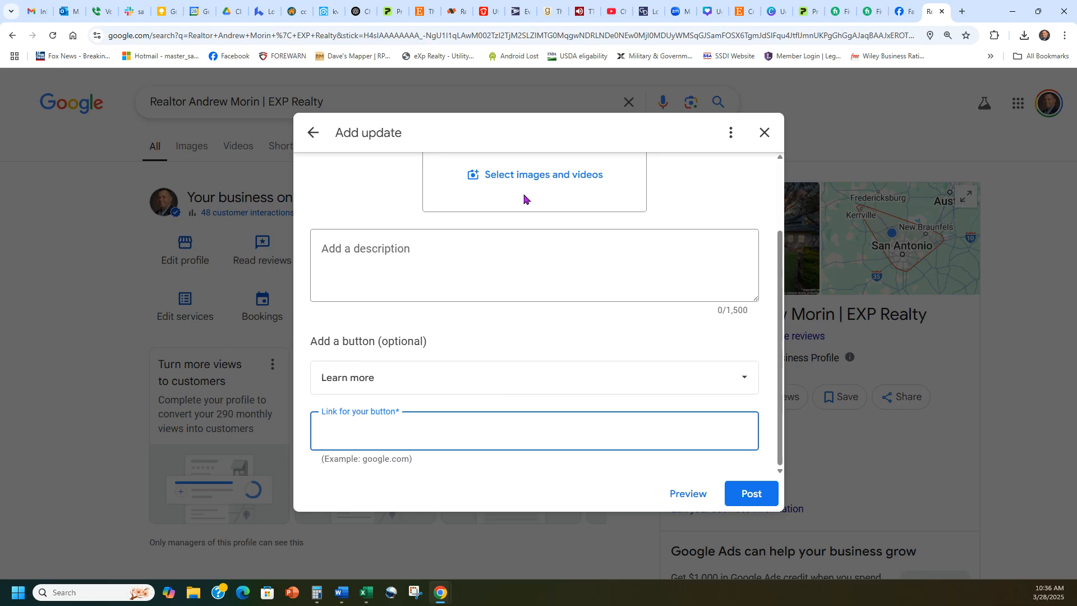
# - Paste the kvCORE myre.io short link as the button link
pyautogui.click(304, 9)
pyautogui.click(331, 7)
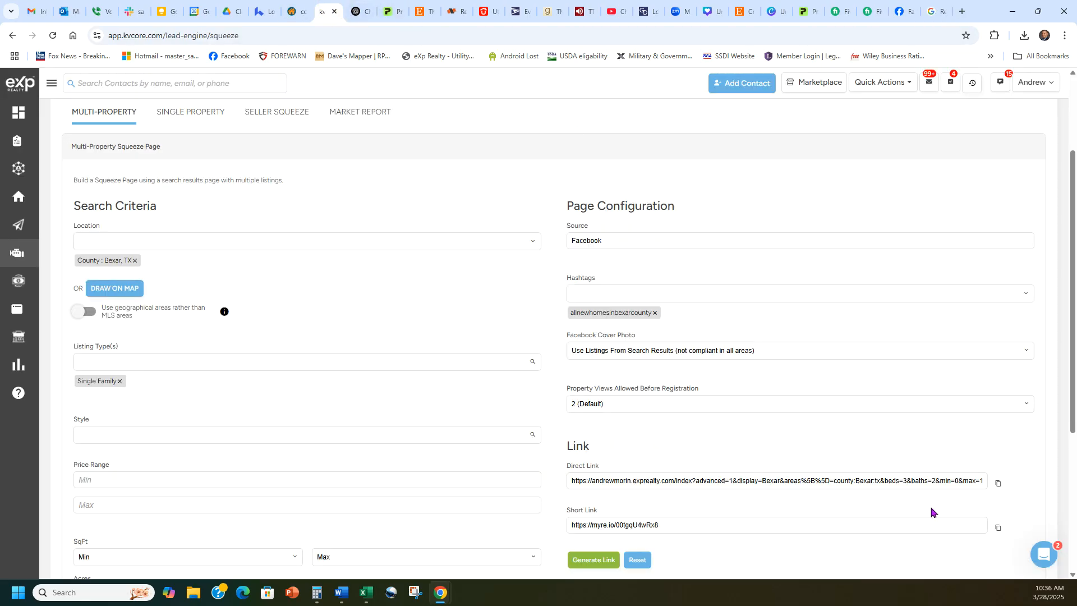
pyautogui.click(997, 527)
pyautogui.click(928, 12)
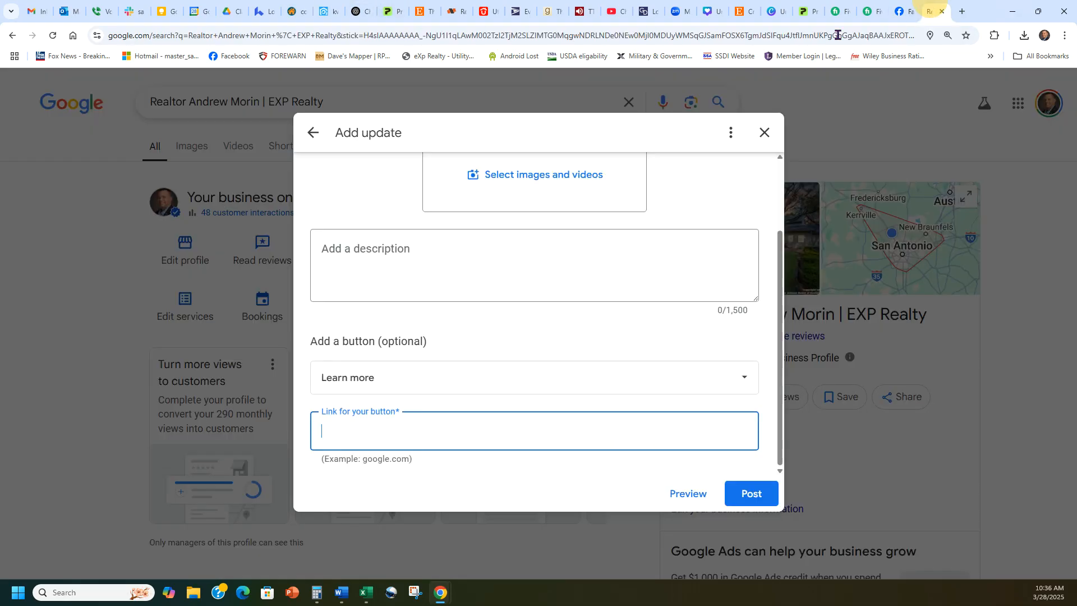
pyautogui.hotkey('ctrl', 'v')
pyautogui.click(471, 467)
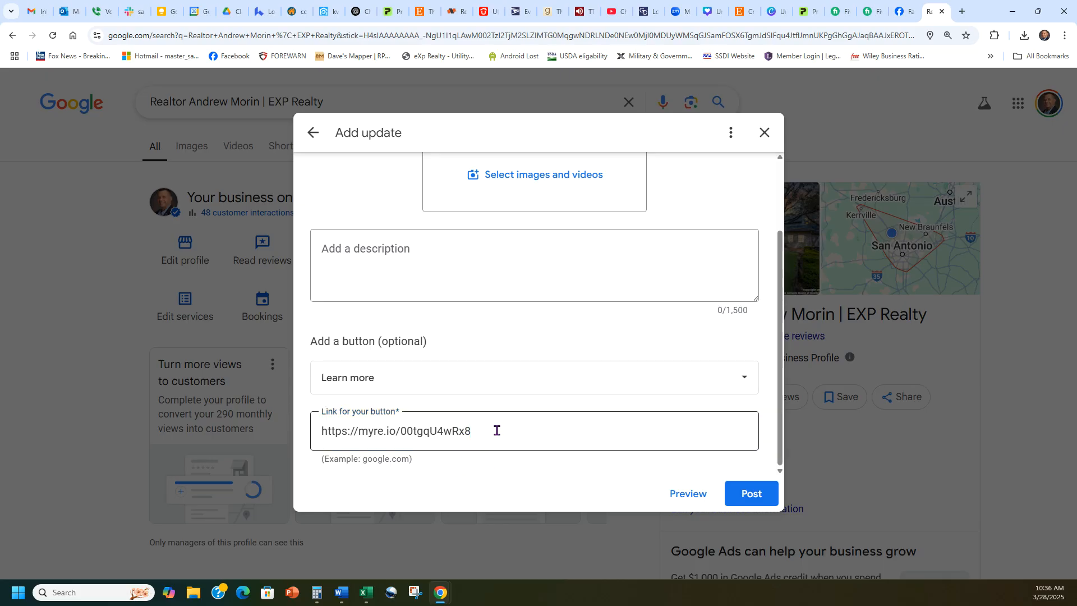
# - Replace the button link with the squeeze page's full direct link
pyautogui.click(317, 6)
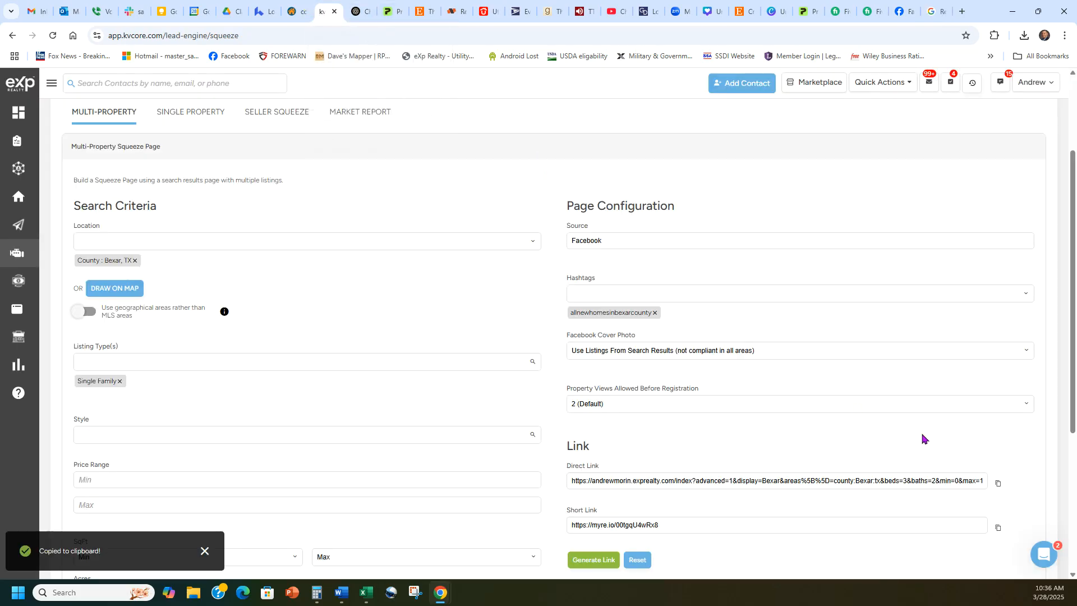
pyautogui.click(997, 485)
pyautogui.click(934, 11)
pyautogui.tripleClick(494, 433)
pyautogui.hotkey('ctrl', 'v')
pyautogui.click(493, 343)
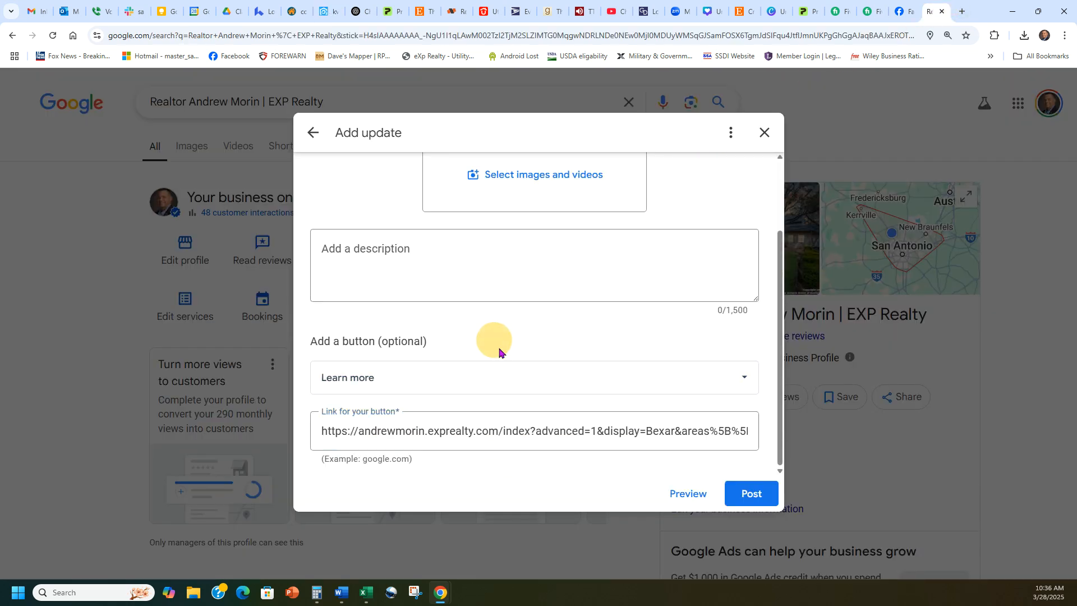
pyautogui.scroll(3, 516, 365)
# - Paste the Facebook post's Bexar county message into the update description, blank line after line one
pyautogui.click(897, 6)
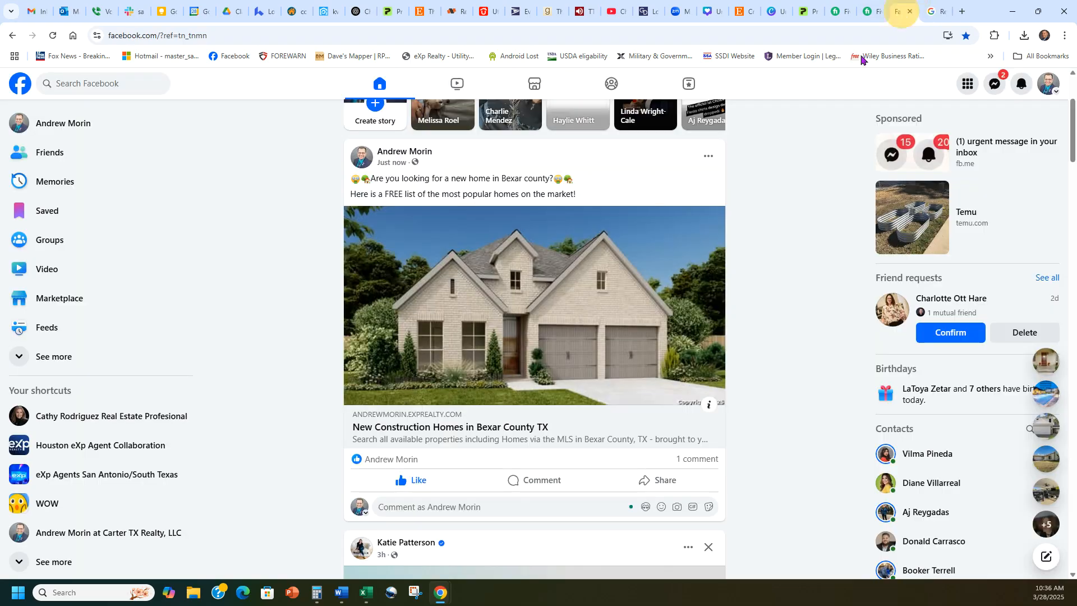
pyautogui.moveTo(577, 194); pyautogui.dragTo(350, 174)
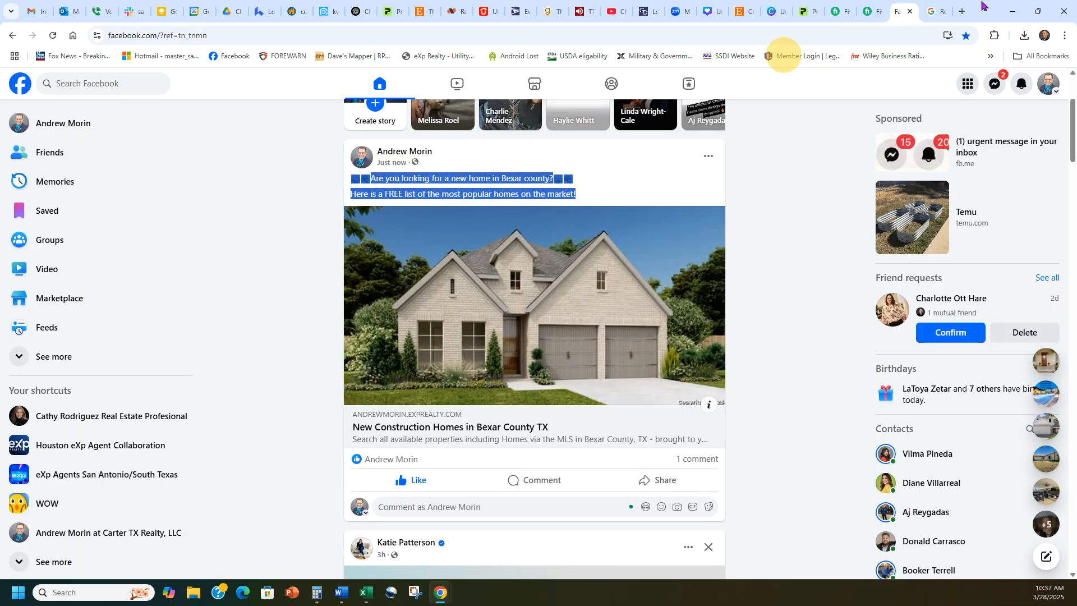
pyautogui.click(936, 11)
pyautogui.click(604, 359)
pyautogui.hotkey('ctrl', 'v')
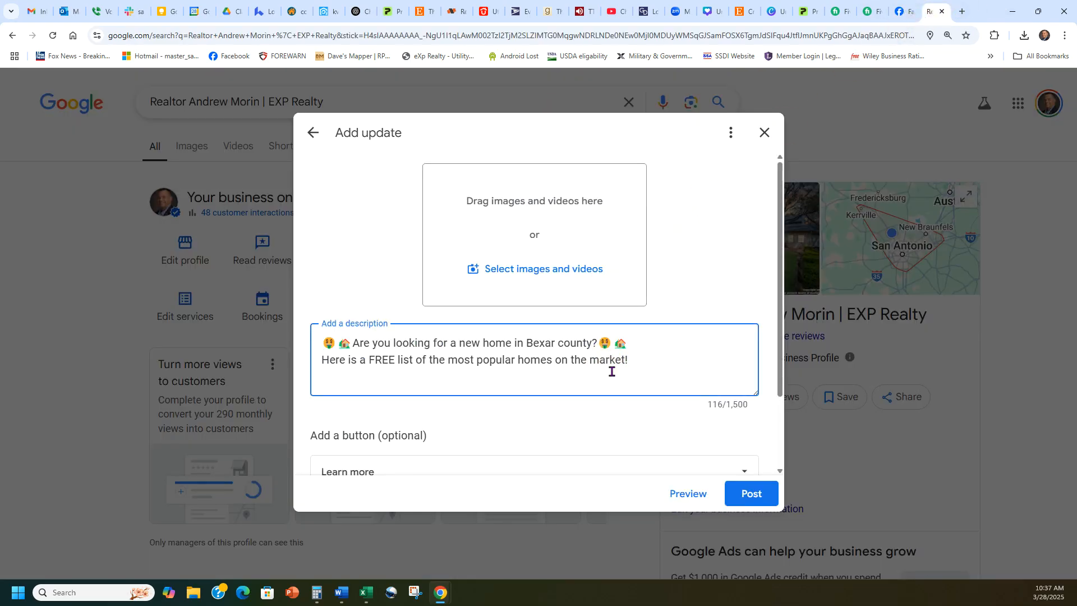
pyautogui.click(645, 343)
pyautogui.press('Return')
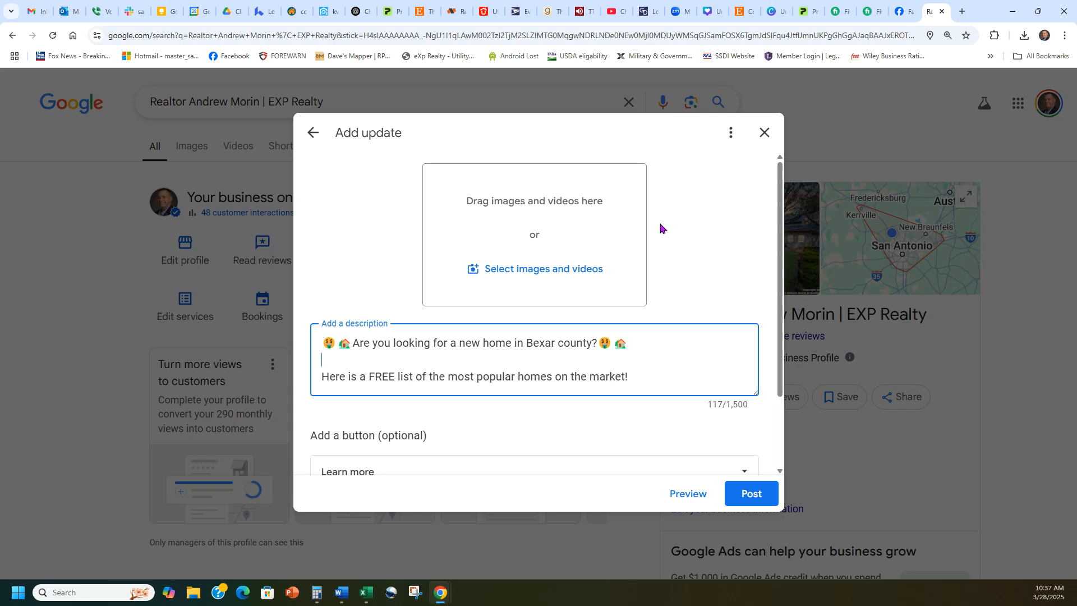
pyautogui.click(960, 12)
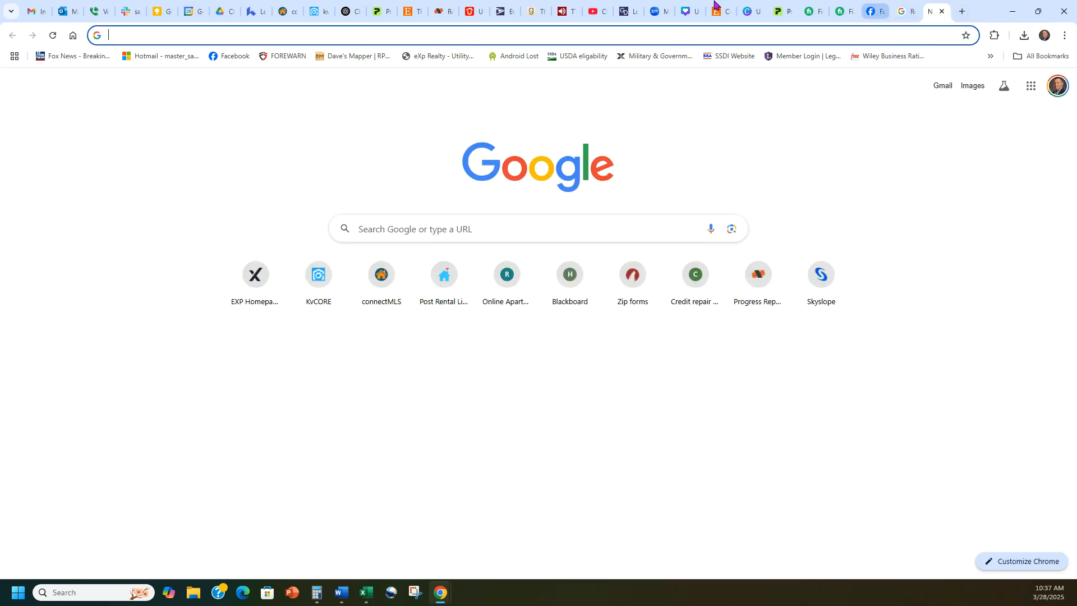
# - Copy the kvCORE squeeze page's short link and load it in the new tab, showing 718 Bexar County single-family results
pyautogui.click(319, 12)
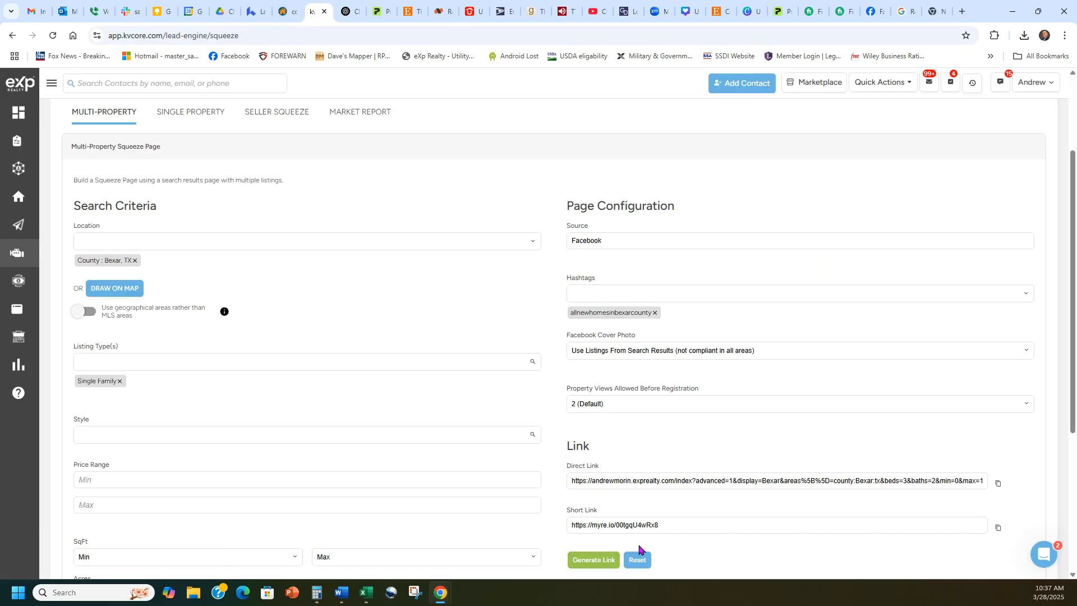
pyautogui.click(997, 527)
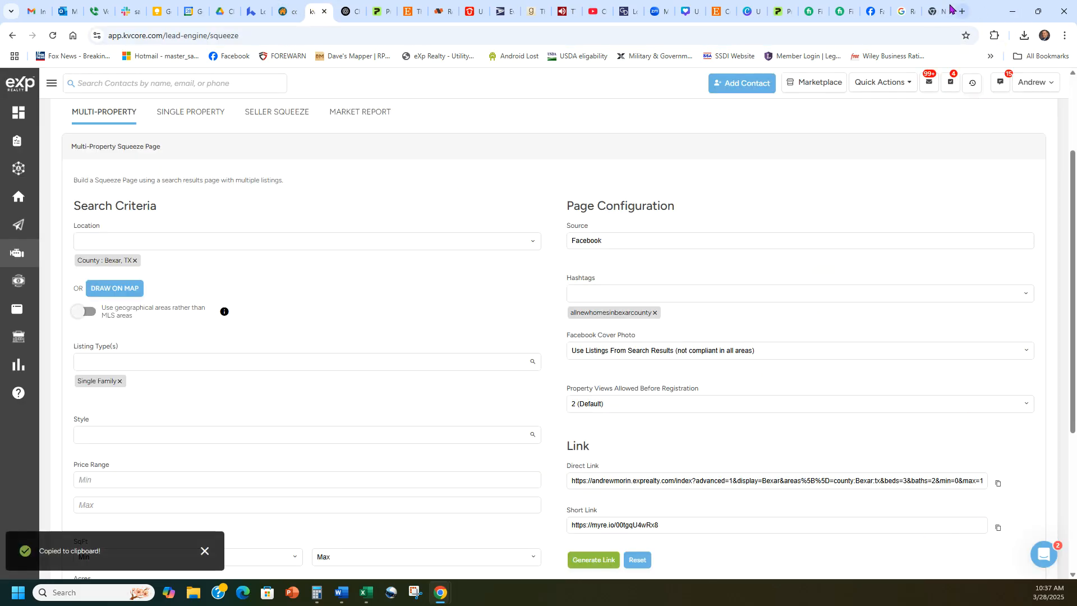
pyautogui.click(935, 12)
pyautogui.hotkey('ctrl', 'v')
pyautogui.press('Return')
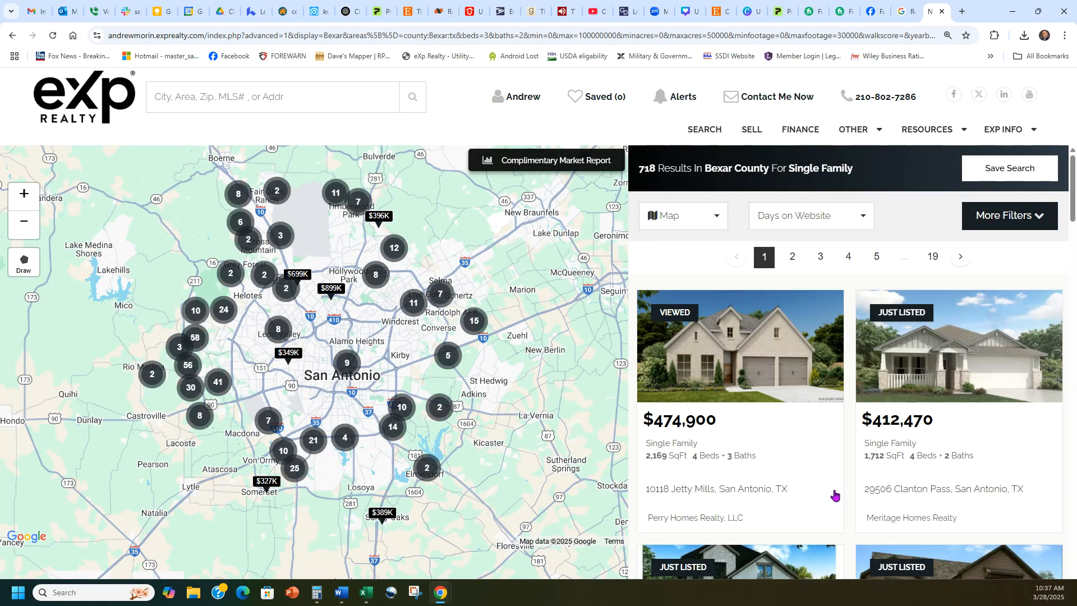
# - Open the details page of the $537,000 listing from the eXp Realty results
pyautogui.scroll(-2, 919, 362)
pyautogui.scroll(-2, 920, 361)
pyautogui.scroll(-4, 785, 494)
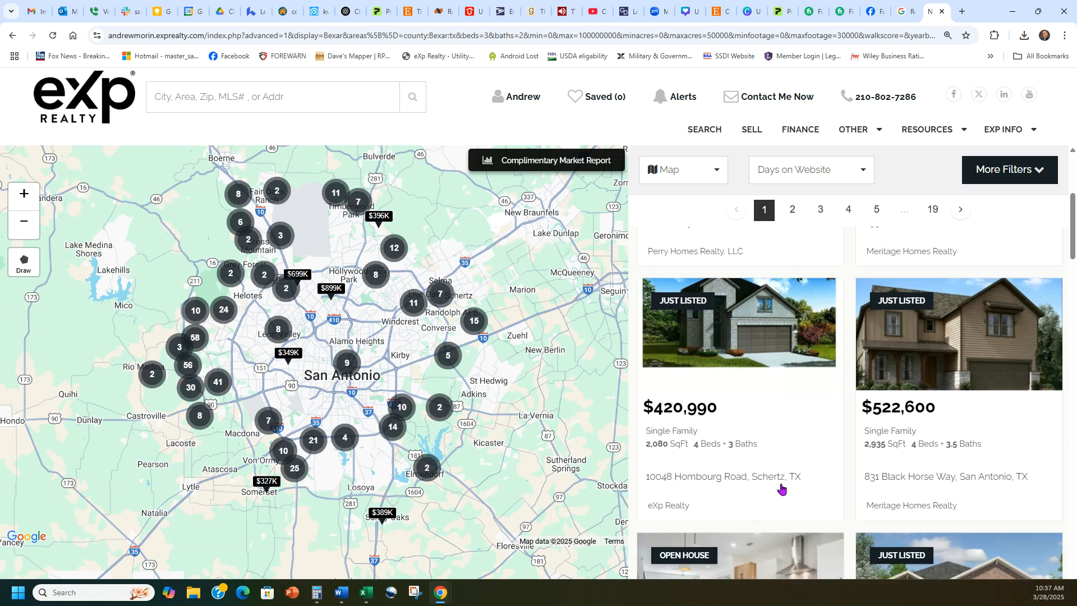
pyautogui.moveTo(747, 421)
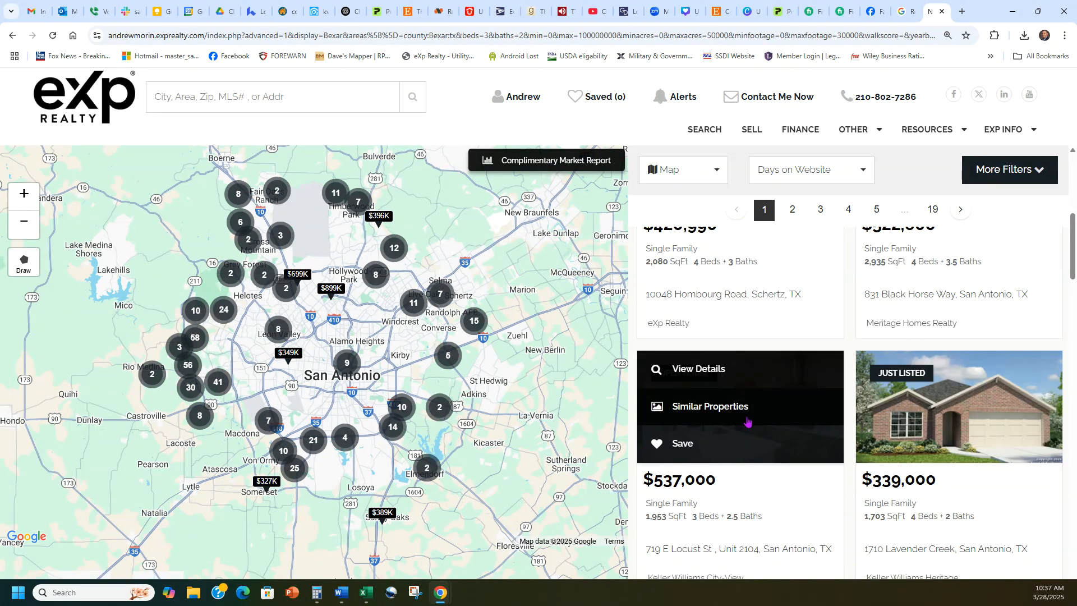
pyautogui.click(720, 378)
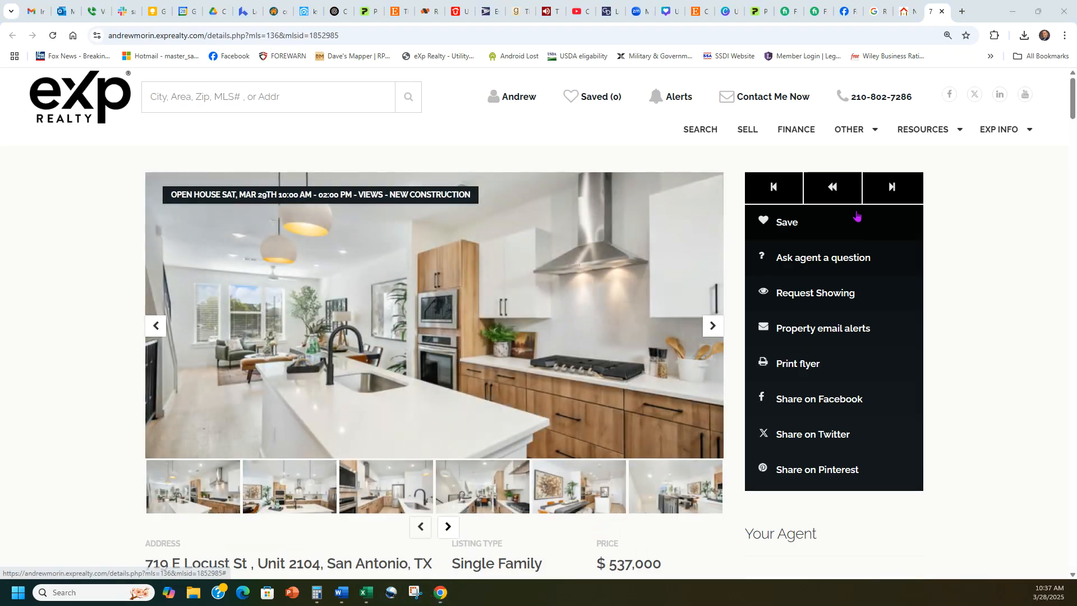
# - Capture the listing's kitchen photo with Snipping Tool and save it to Downloads under the default name
pyautogui.moveTo(1076, 48); pyautogui.dragTo(907, 86)
pyautogui.click(804, 109)
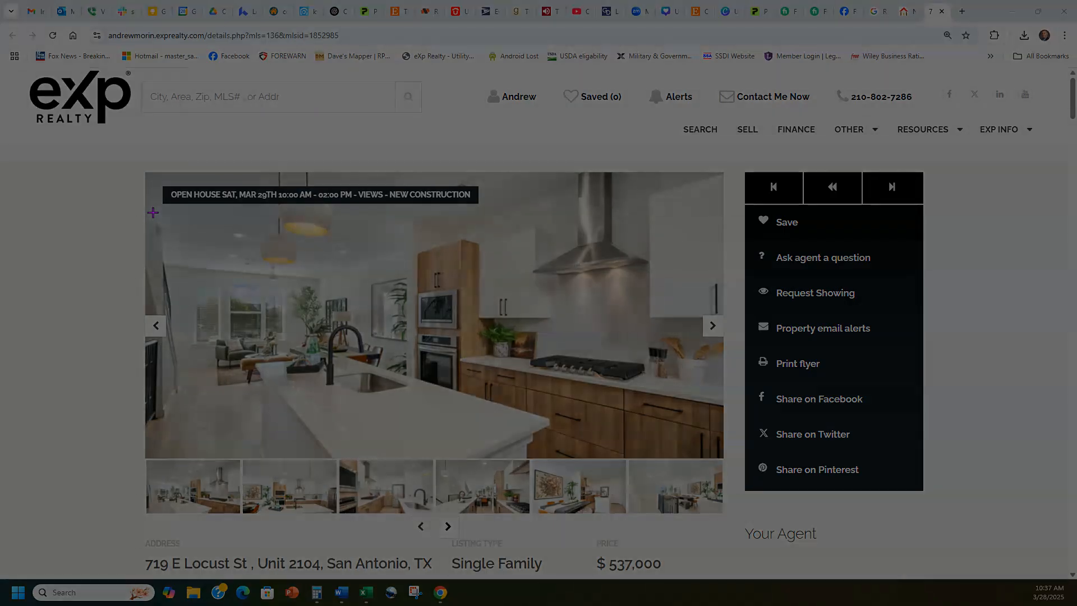
pyautogui.moveTo(152, 210); pyautogui.dragTo(724, 455)
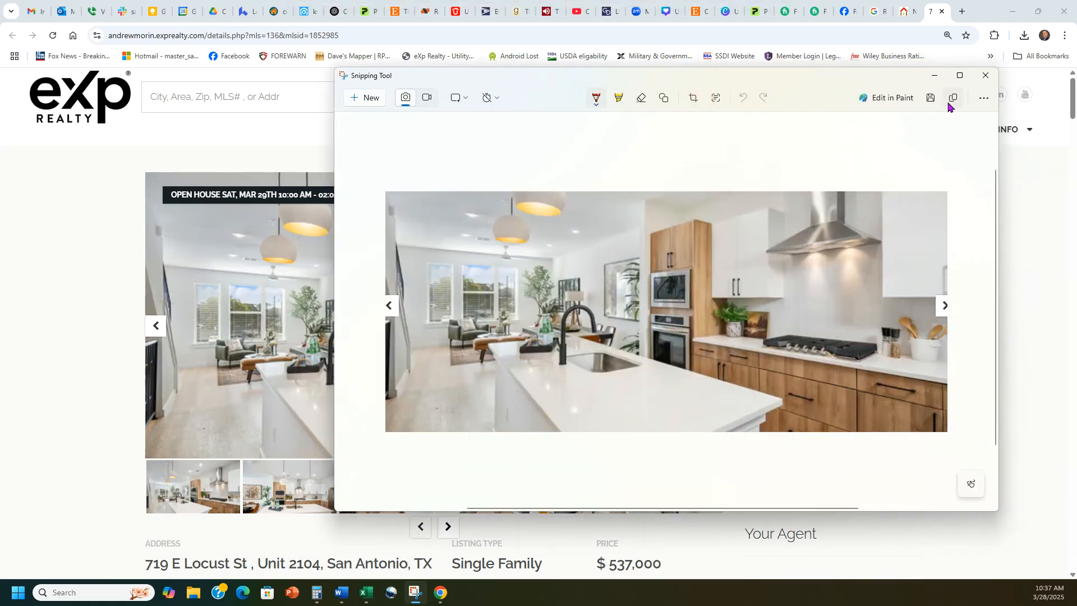
pyautogui.click(930, 98)
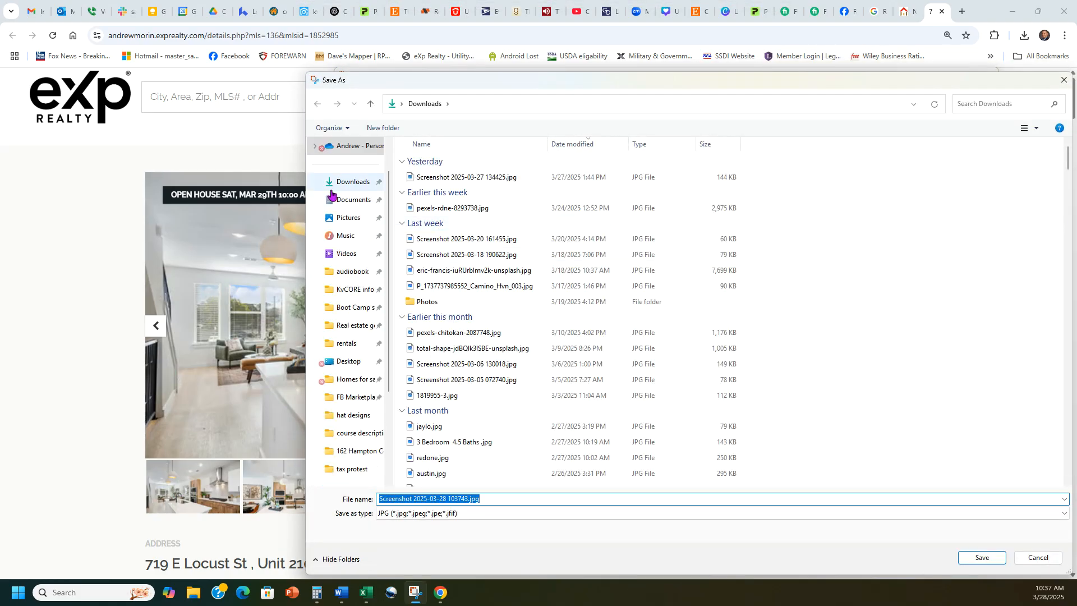
pyautogui.click(642, 339)
pyautogui.click(981, 557)
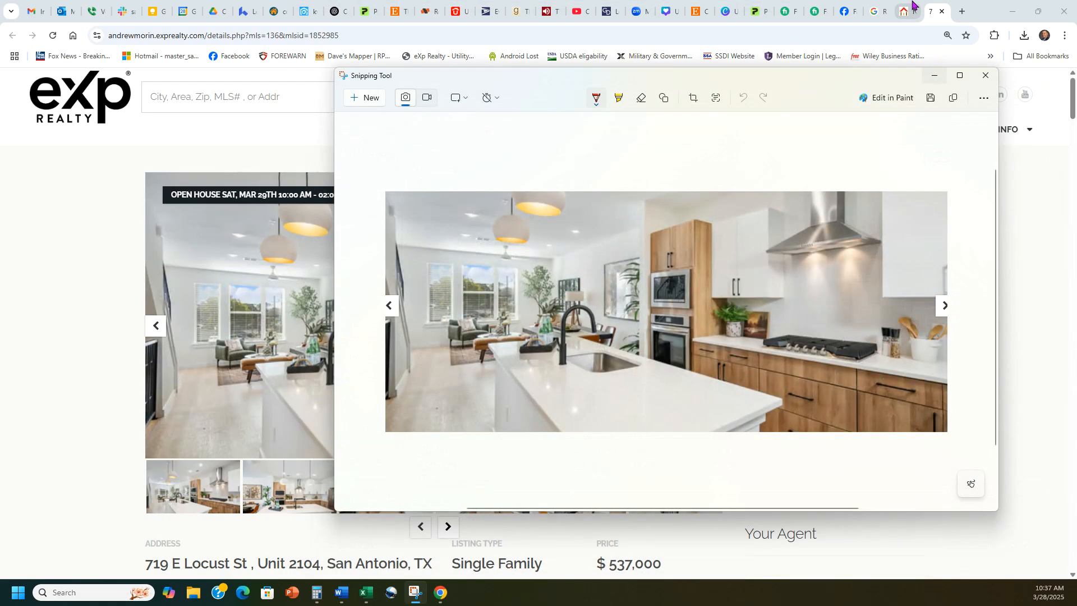
# - Return to the Google Business Profile update draft and begin adding a photo
pyautogui.click(908, 10)
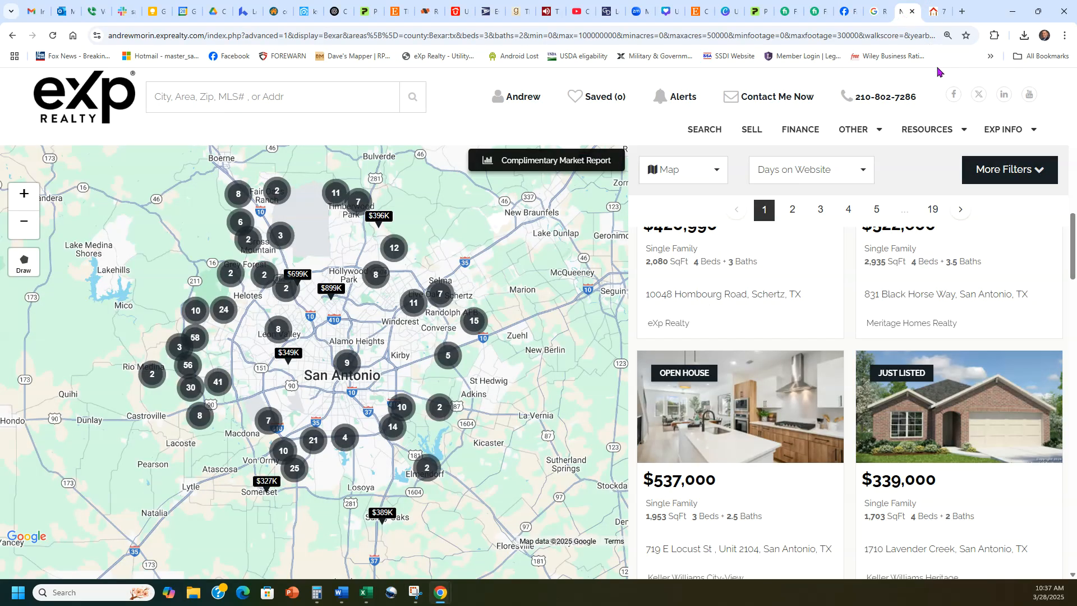
pyautogui.click(925, 10)
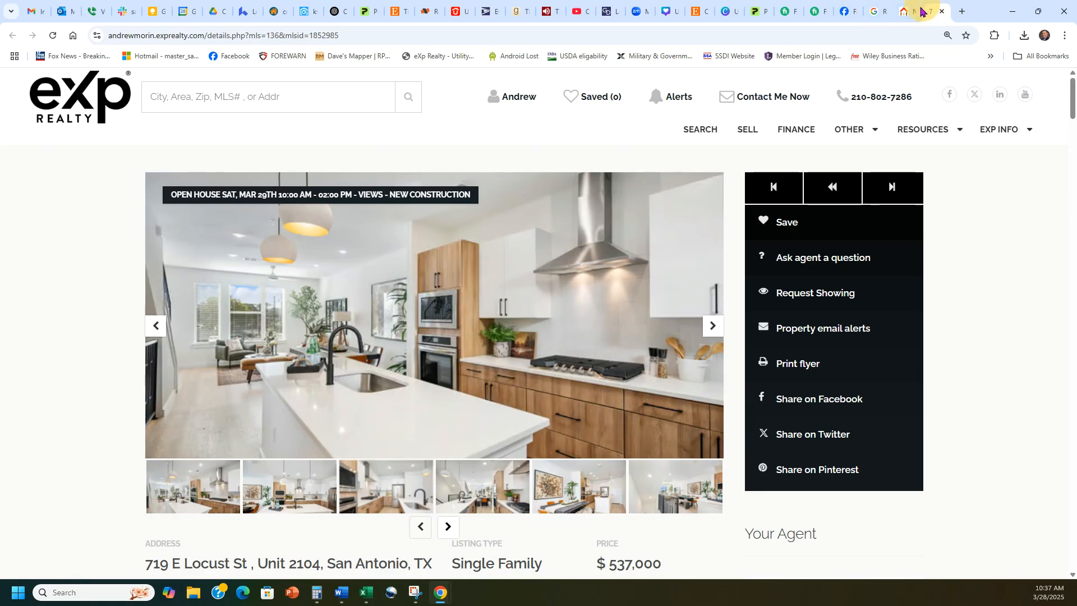
pyautogui.click(873, 10)
pyautogui.click(841, 8)
pyautogui.click(870, 10)
pyautogui.click(560, 271)
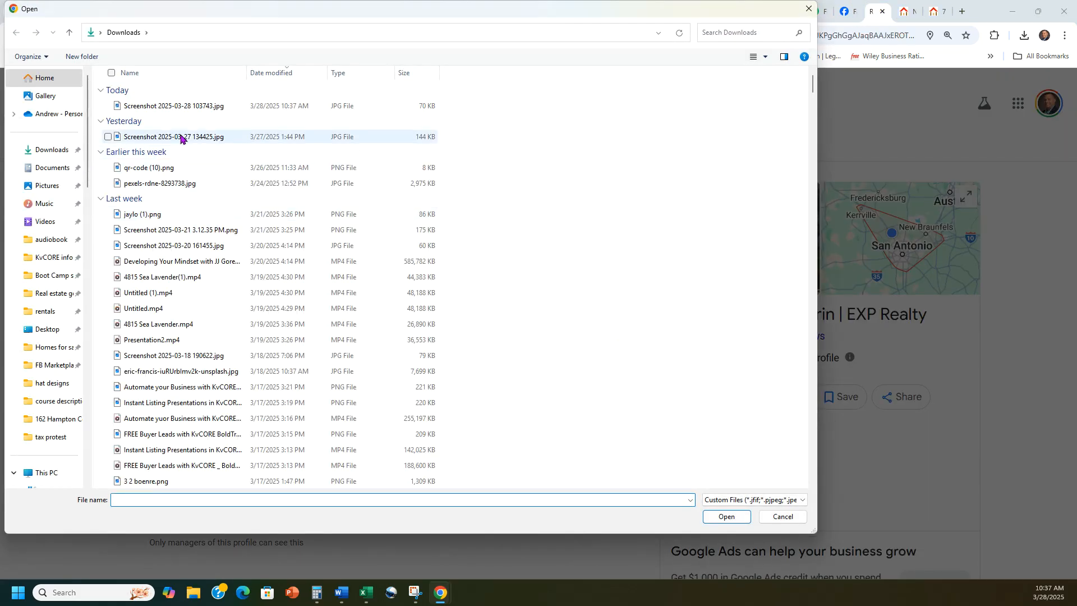
# - Attach today's kitchen screenshot to the Google update
pyautogui.click(153, 108)
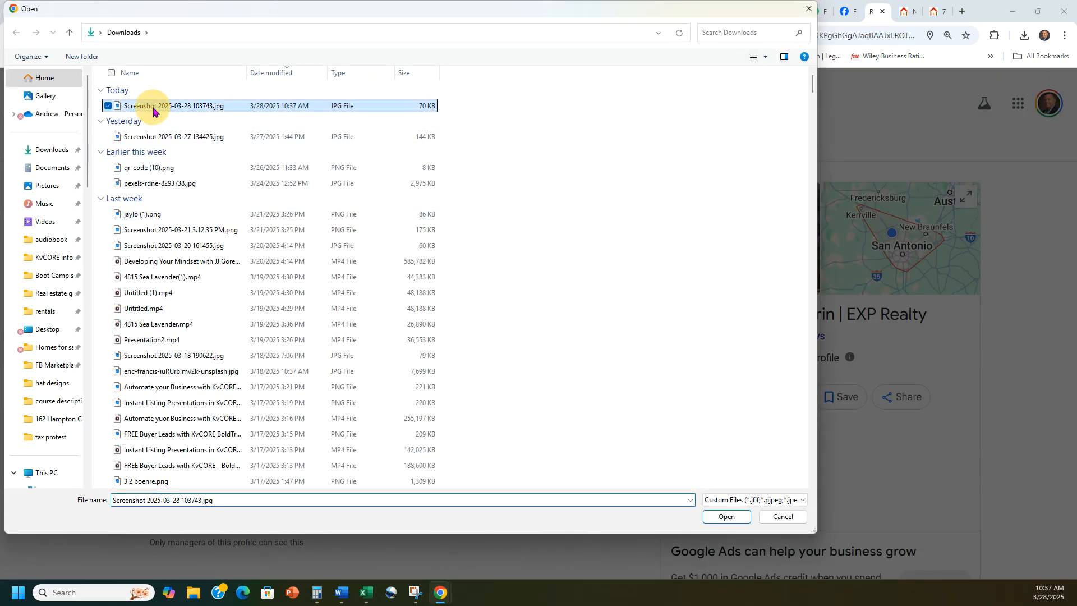
pyautogui.doubleClick(153, 108)
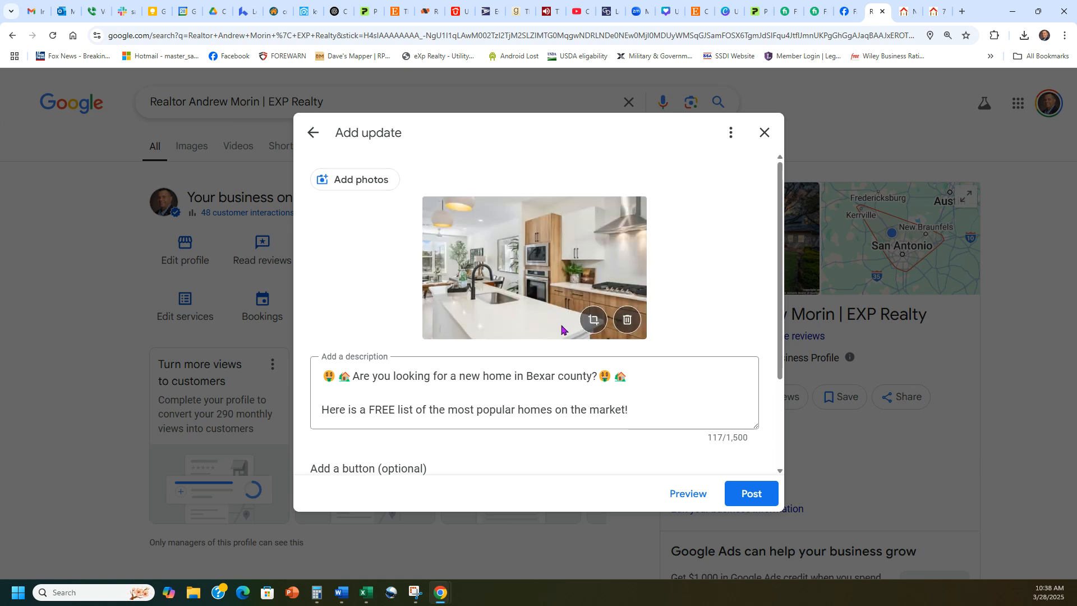
pyautogui.scroll(-3, 499, 325)
# - Post the update, dismiss the confirmation and close the recent updates list
pyautogui.click(740, 500)
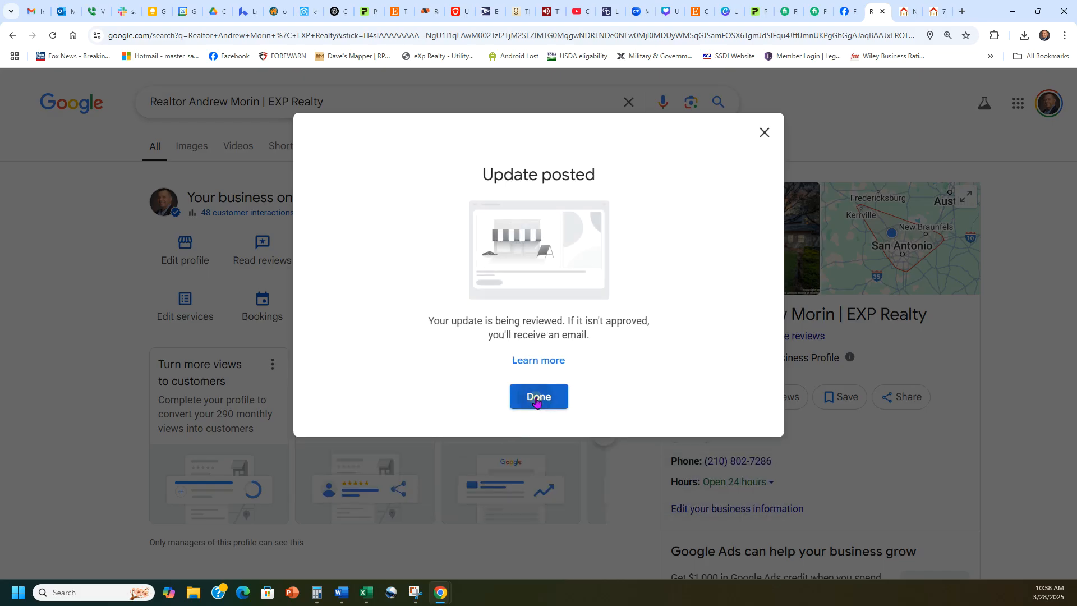
pyautogui.click(537, 397)
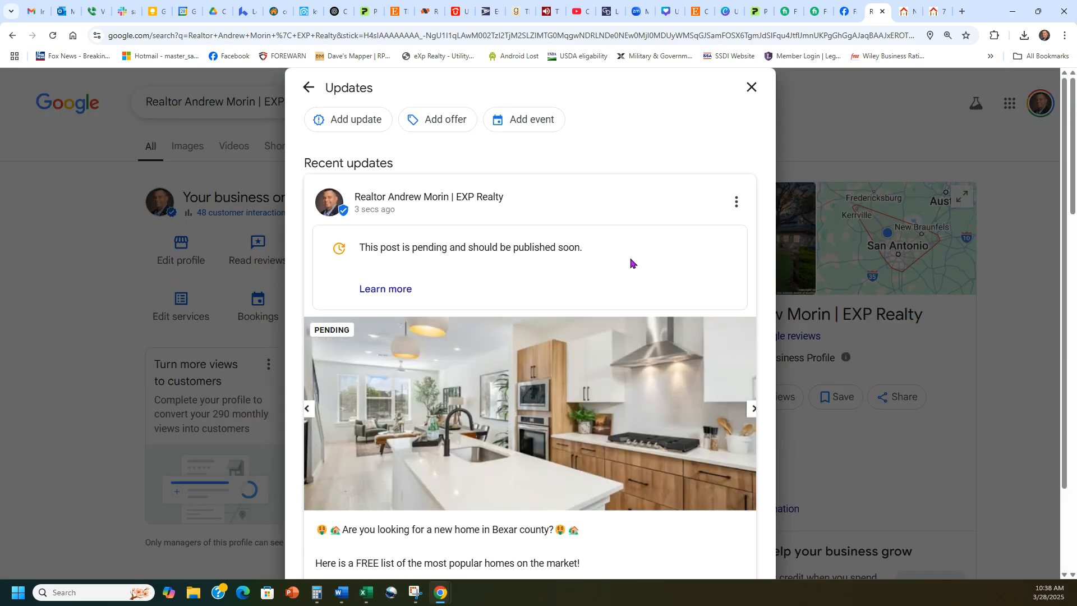
pyautogui.scroll(-15, 630, 264)
pyautogui.scroll(-4, 628, 270)
pyautogui.scroll(15, 625, 272)
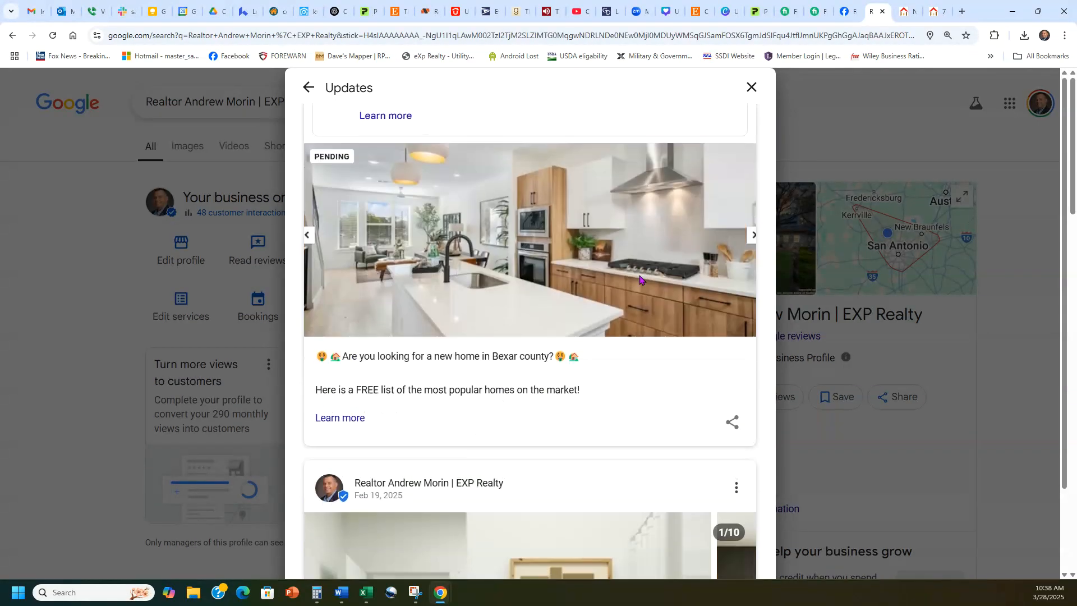
pyautogui.scroll(3, 639, 279)
pyautogui.click(751, 86)
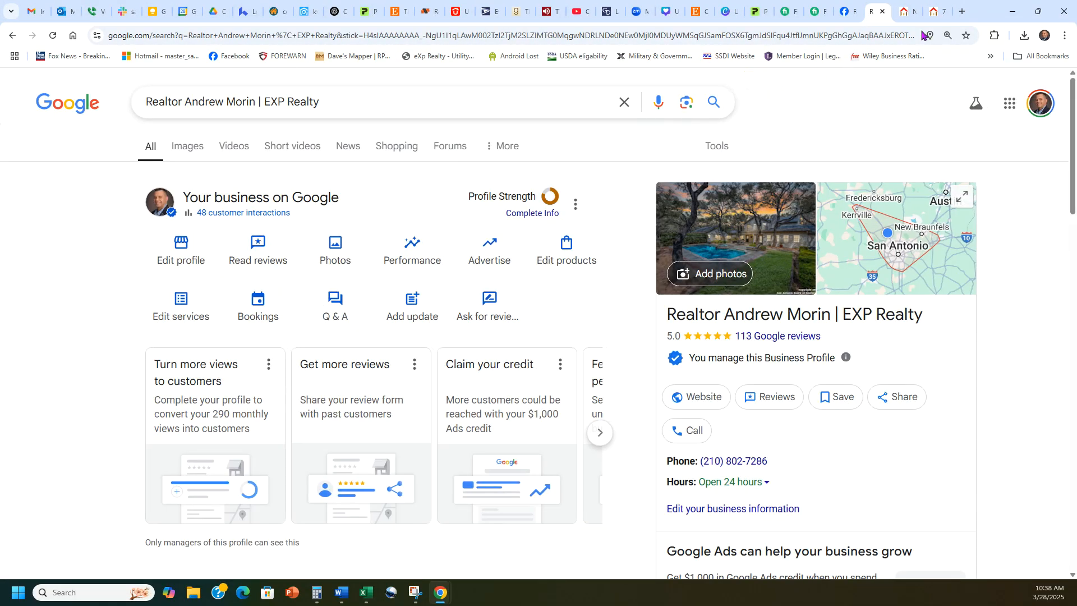
# - Close the eXp map search, listing detail and Google profile tabs, then deselect the Facebook post text
pyautogui.click(908, 13)
pyautogui.click(914, 11)
pyautogui.click(914, 11)
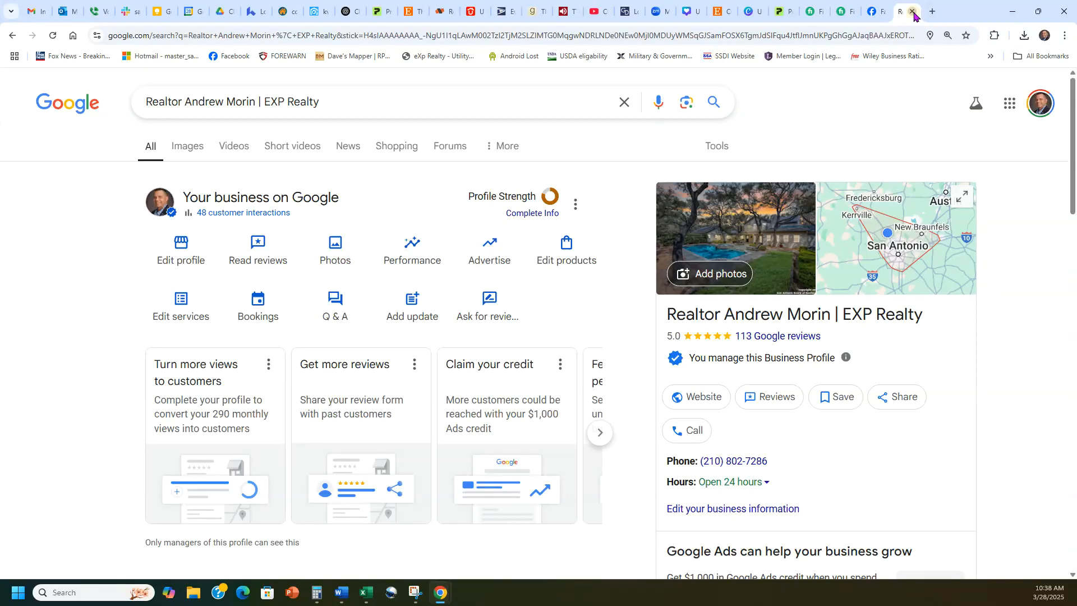
pyautogui.click(912, 11)
pyautogui.click(773, 222)
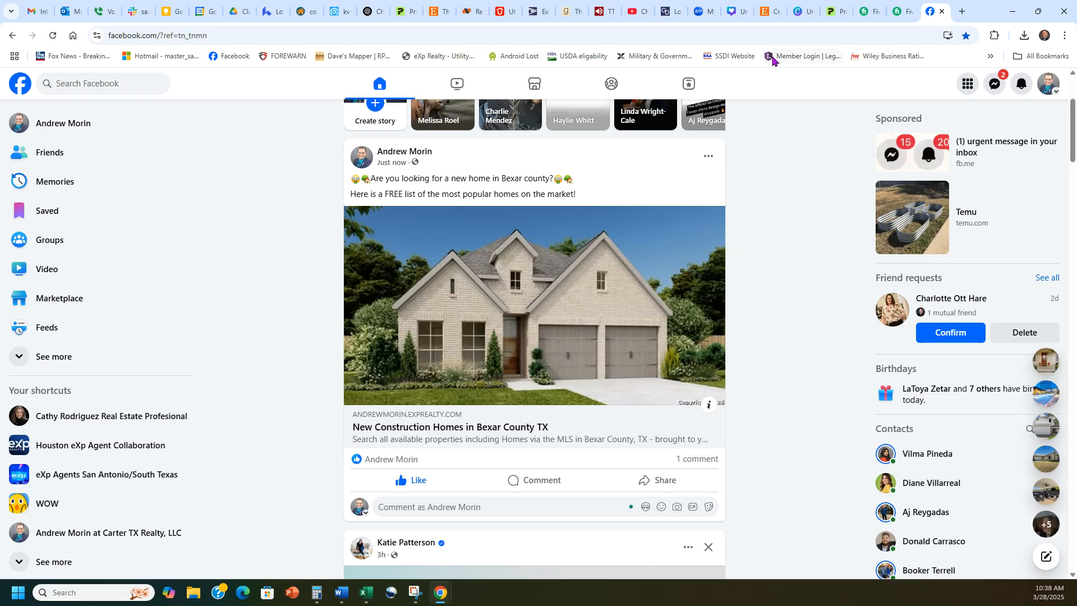
# - Return to kvCORE's IDX Squeeze Page builder with the Bexar County search and Facebook source
pyautogui.click(339, 11)
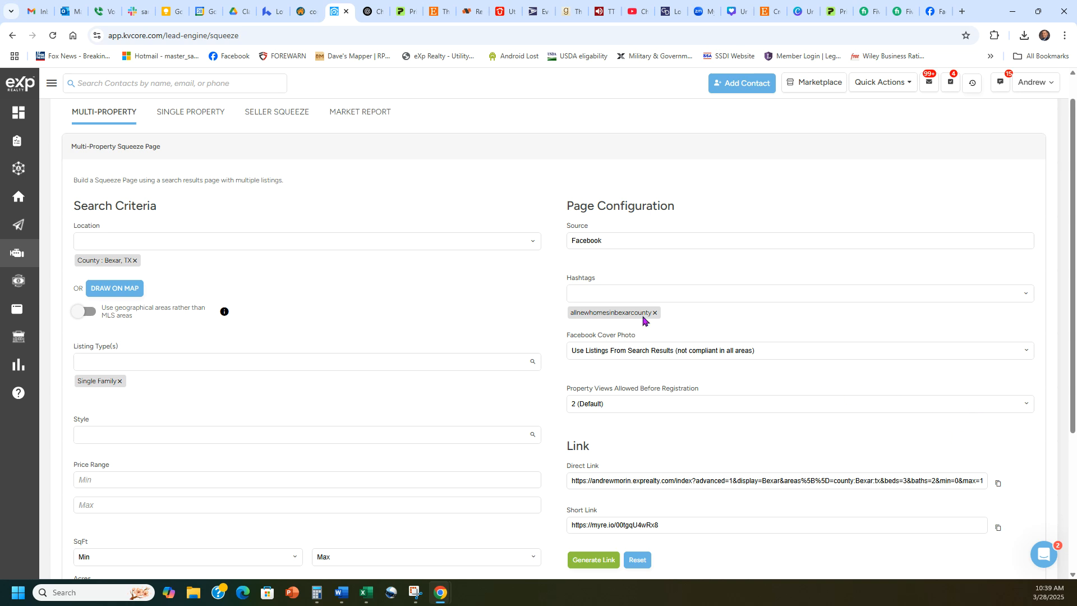
pyautogui.scroll(2, 514, 342)
pyautogui.scroll(-1, 508, 340)
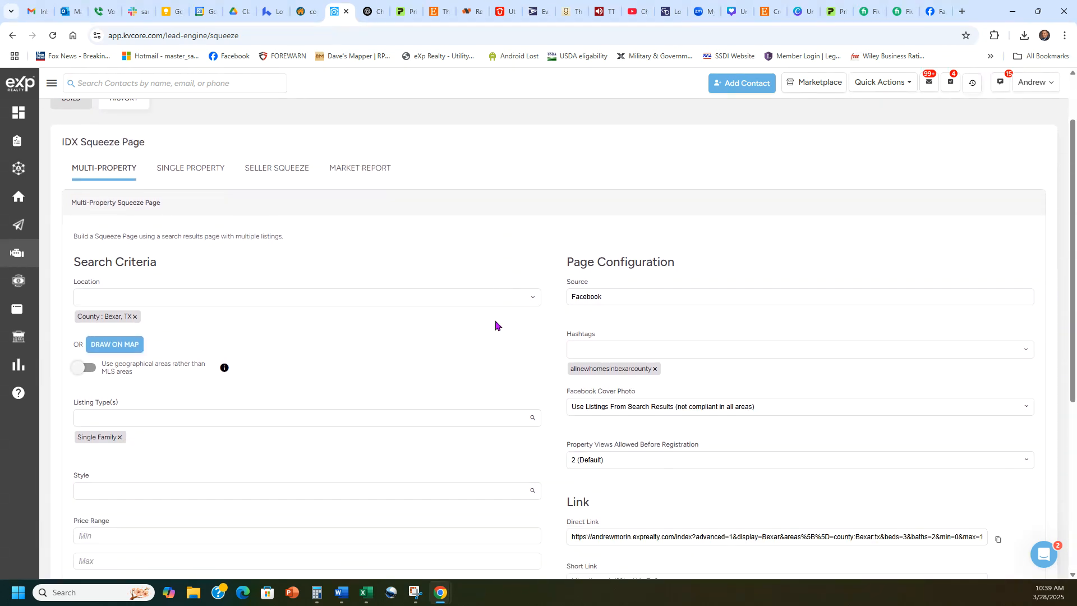